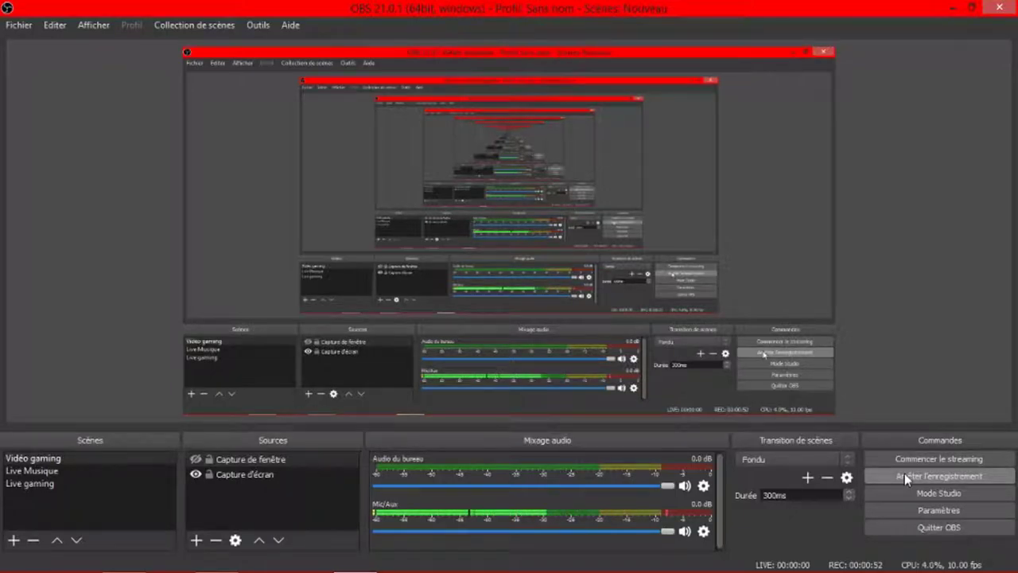
Switch to the Opera browser and highlight the name Transport QSR on both the Los Angeles and Lyon company pages.
mouse_move(355, 558)
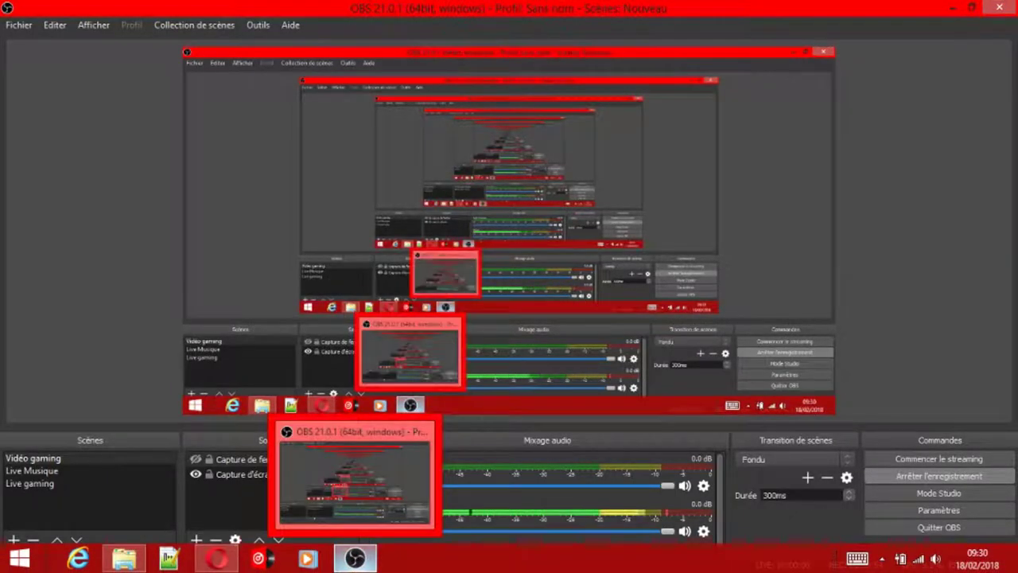
left_click(213, 563)
mouse_move(355, 558)
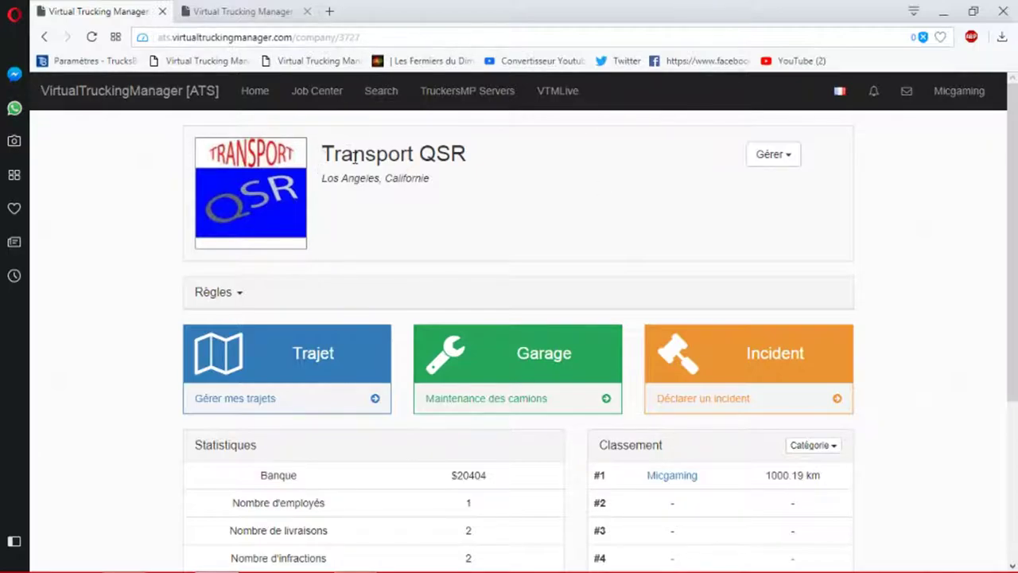
left_click_drag(475, 157, 318, 156)
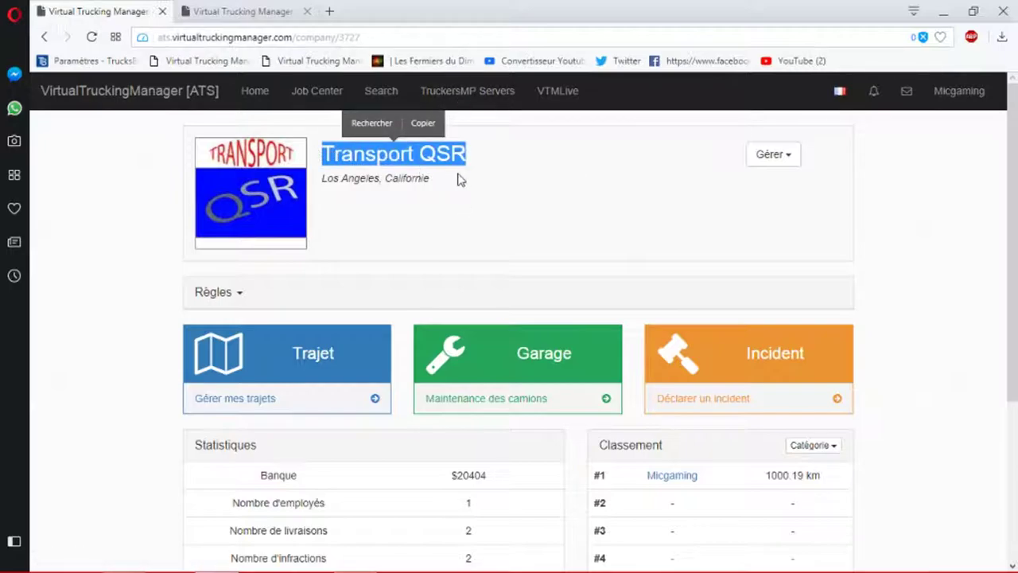
left_click(249, 8)
left_click_drag(476, 153, 311, 156)
left_click(119, 9)
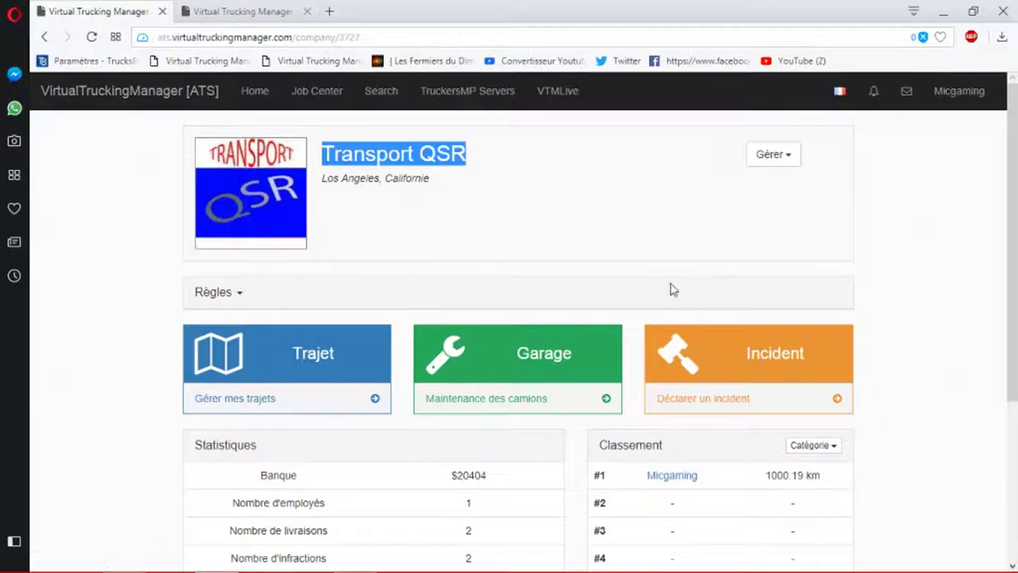
Examine the statistics, ranking and management staff on the Lyon, France page of Transport QSR.
left_click(229, 11)
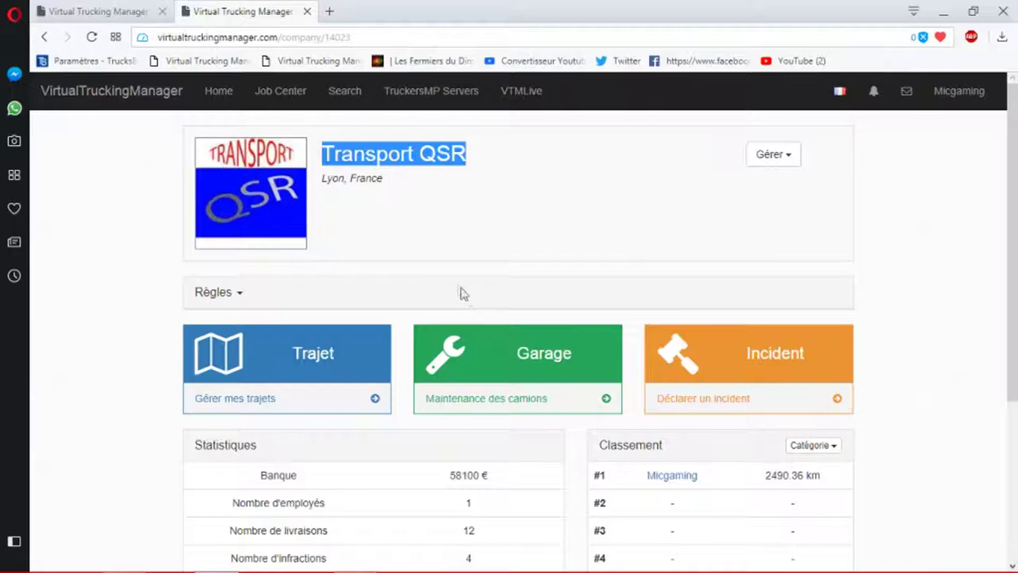
left_click(592, 248)
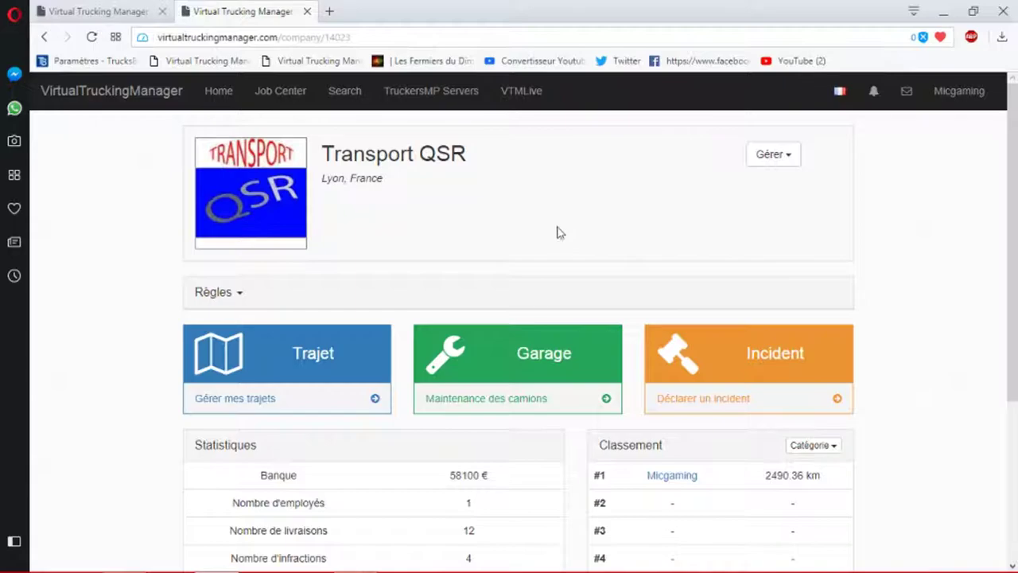
scroll(521, 374, "down", 3)
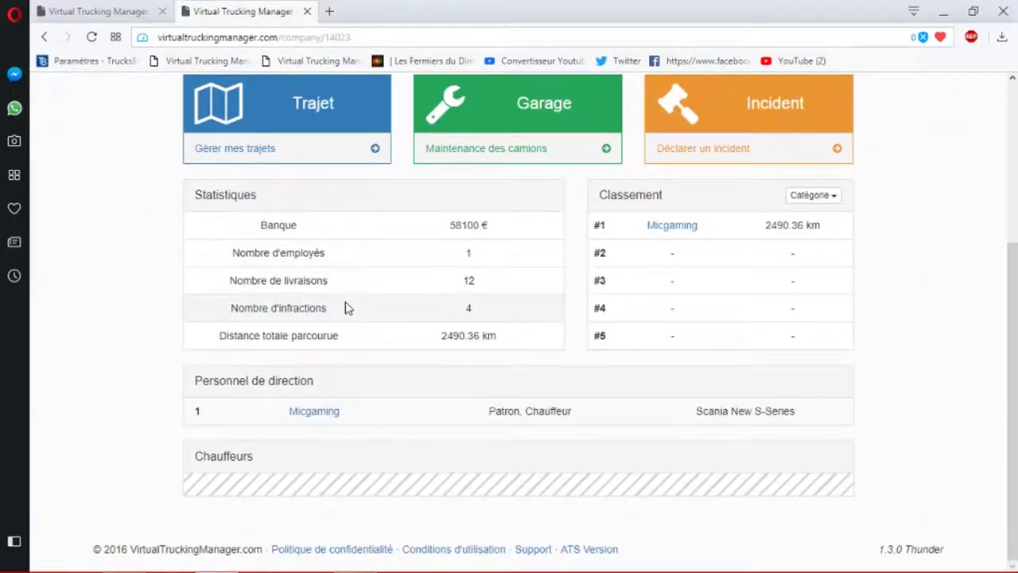
scroll(345, 306, "up", 1)
scroll(347, 309, "down", 1)
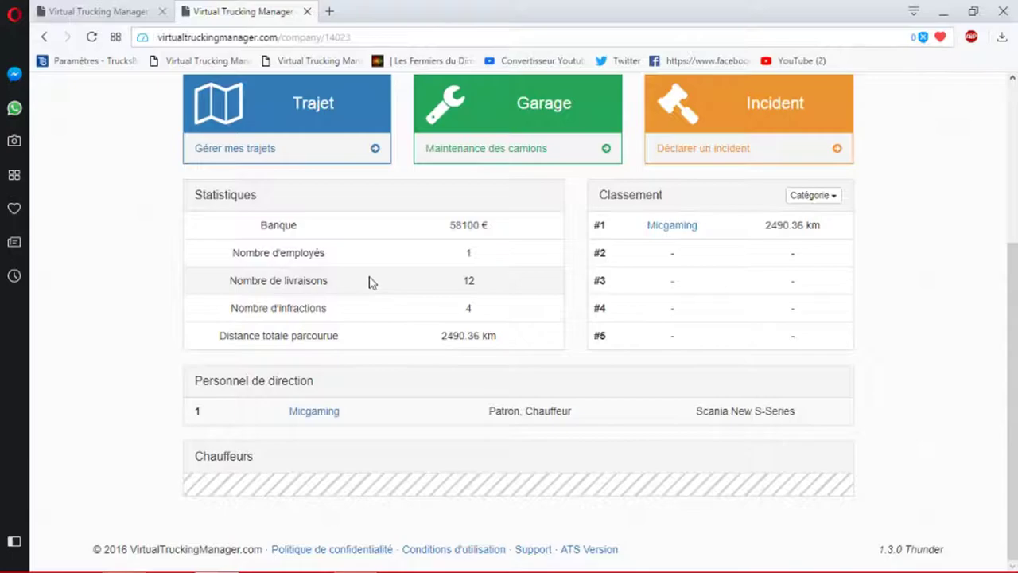
scroll(370, 282, "up", 3)
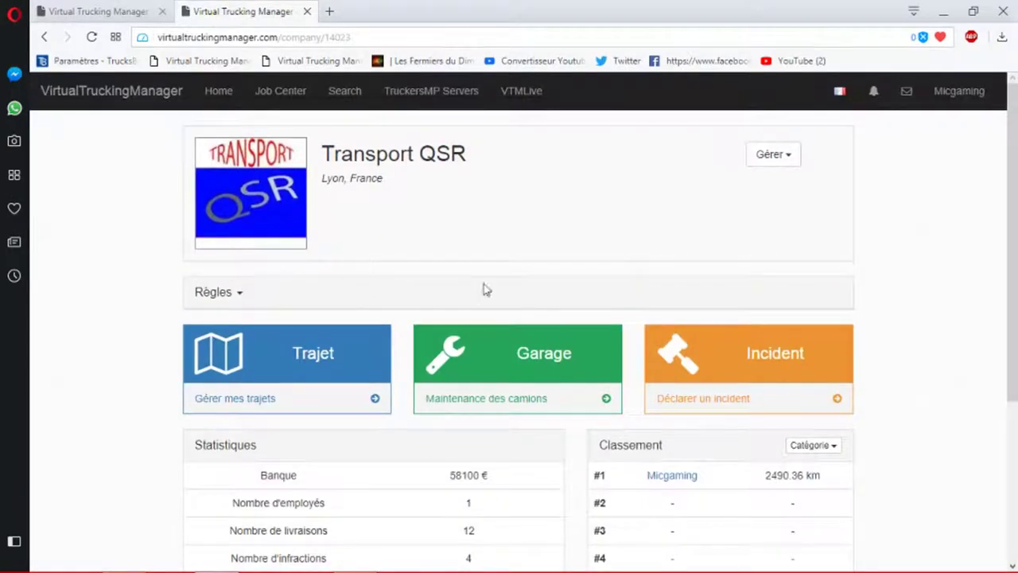
scroll(511, 296, "down", 5)
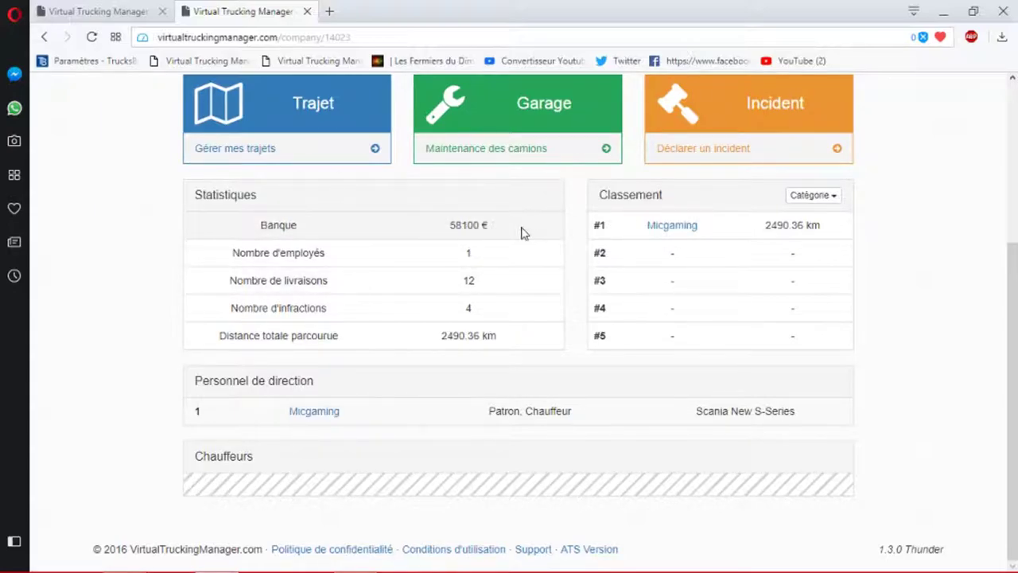
Return to the Los Angeles page of Transport QSR and review its company statistics.
left_click(95, 11)
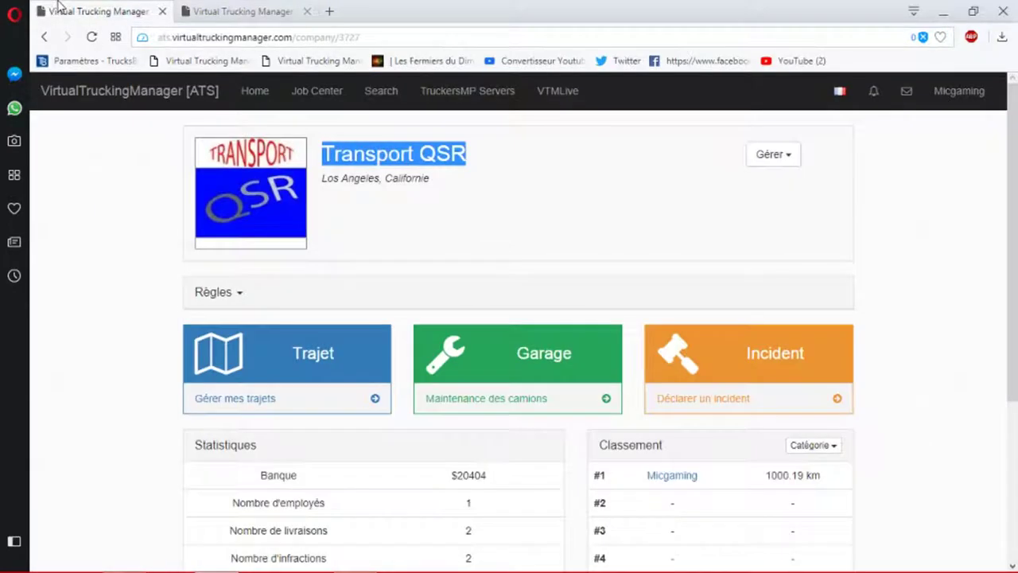
scroll(469, 381, "down", 2)
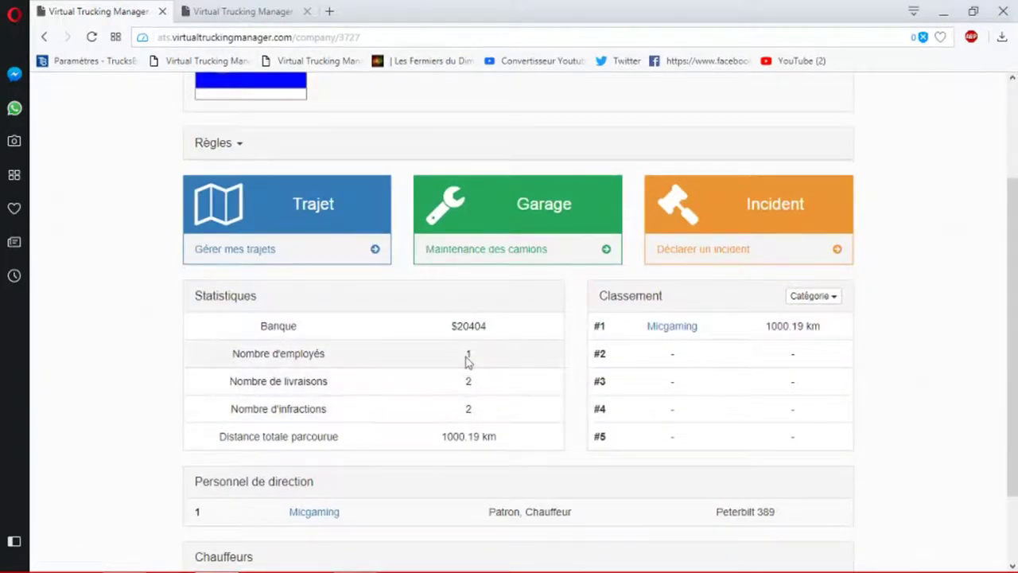
scroll(468, 342, "up", 2)
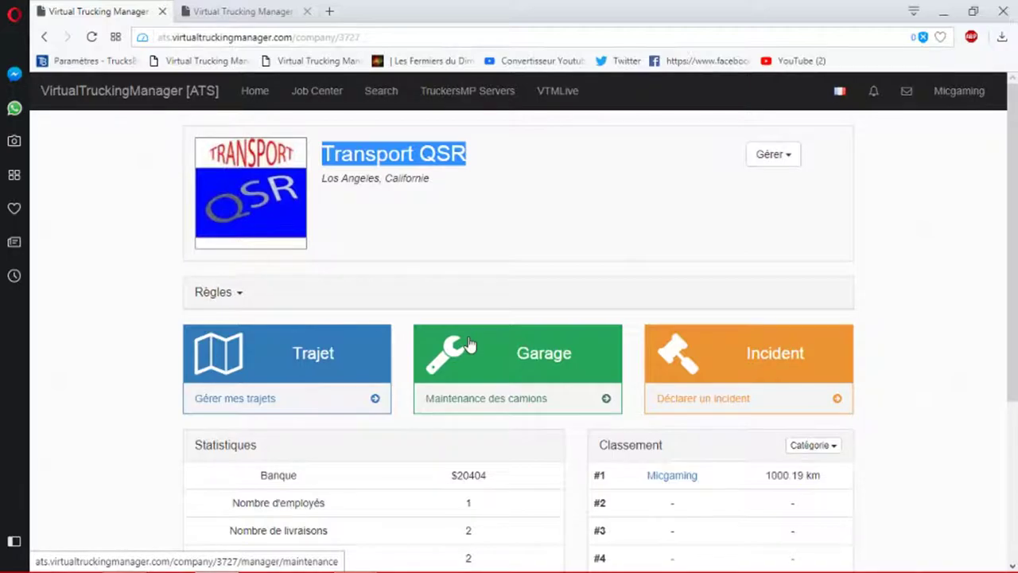
left_click(617, 248)
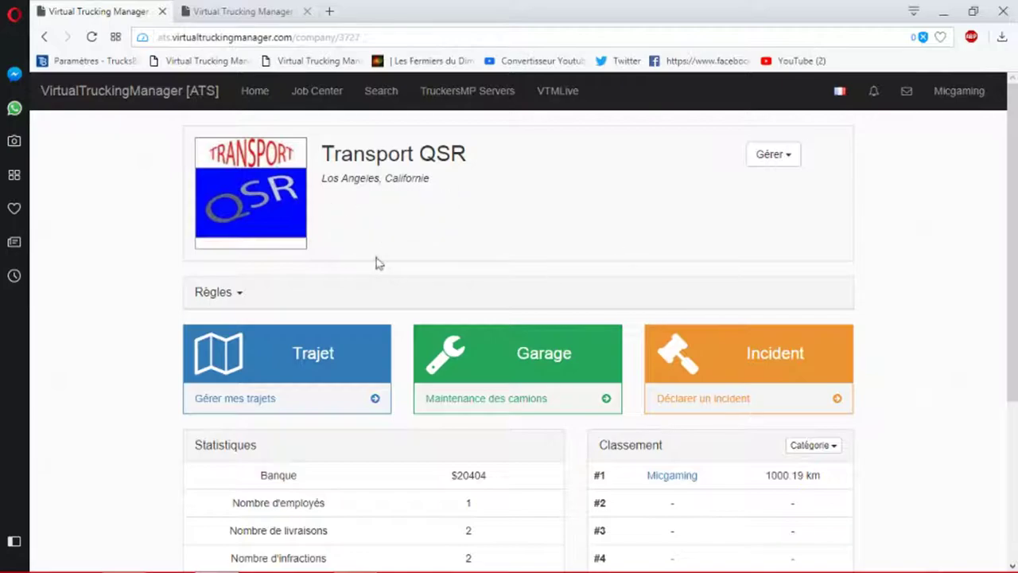
Expand the rules of the Los Angeles company and review the management staff and drivers below them.
left_click(200, 296)
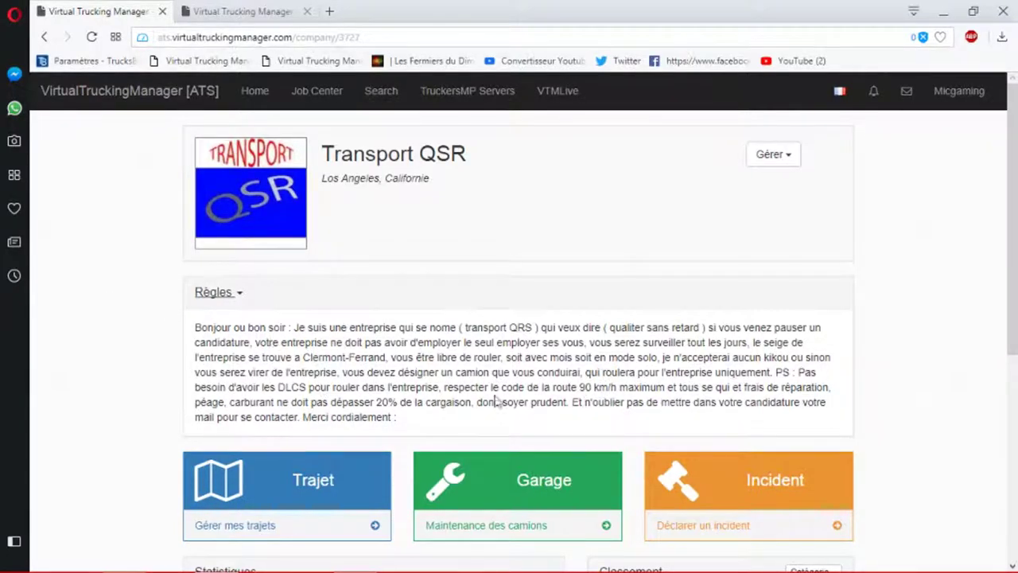
scroll(435, 341, "down", 4)
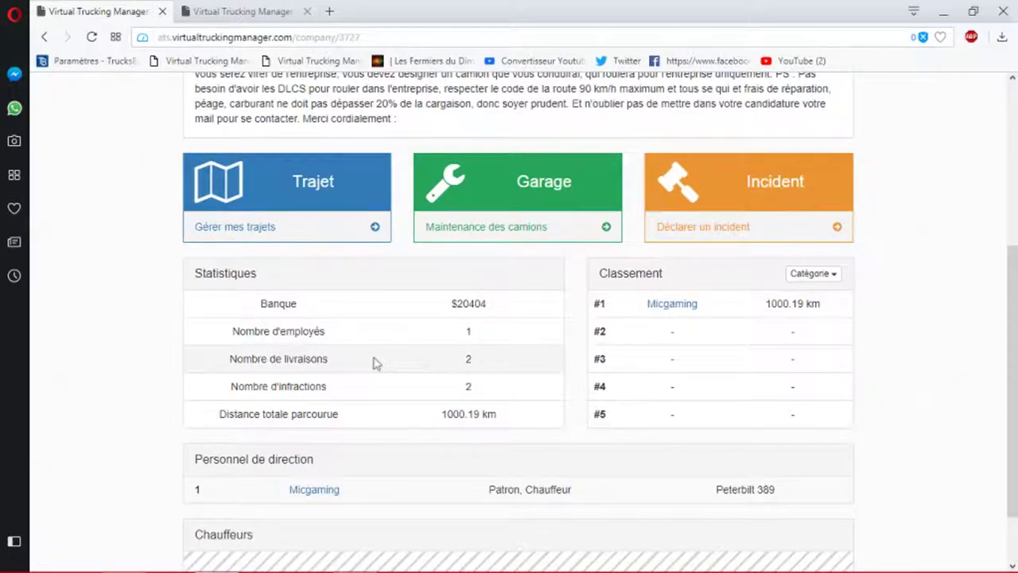
scroll(239, 384, "down", 1)
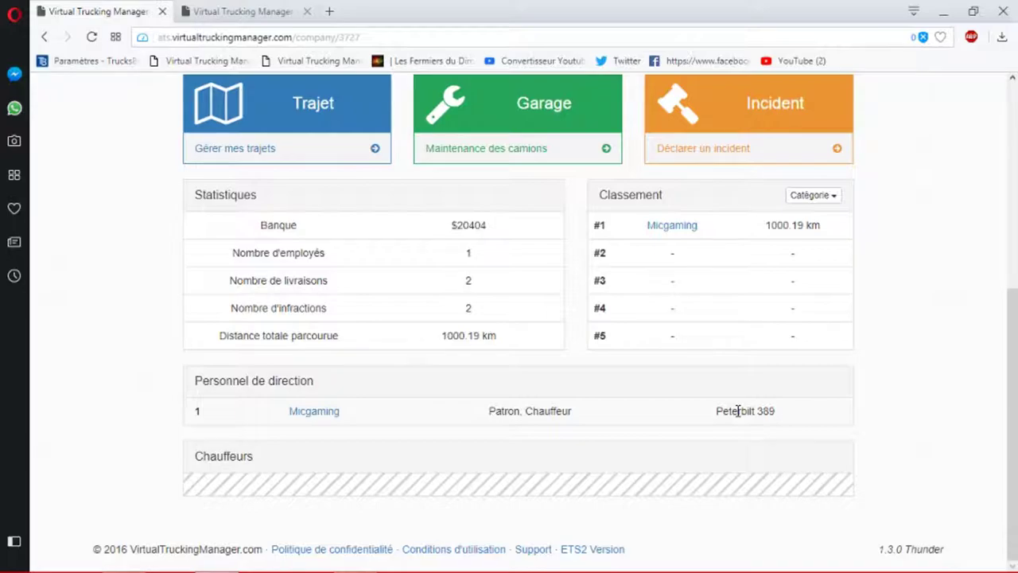
Open the company boss's profile and examine its tagline, statistics, truck and company list.
left_click(333, 413)
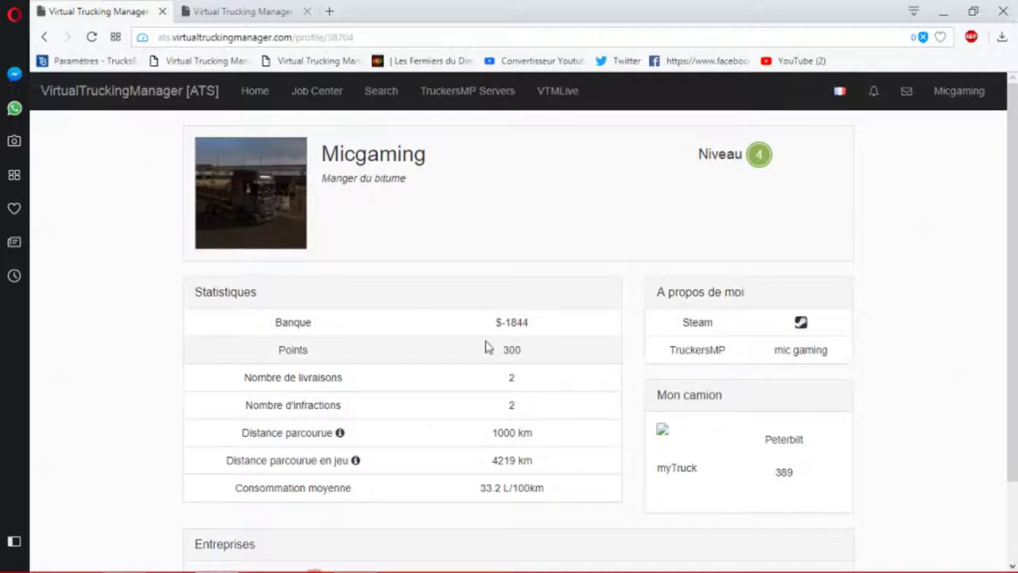
scroll(523, 346, "down", 1)
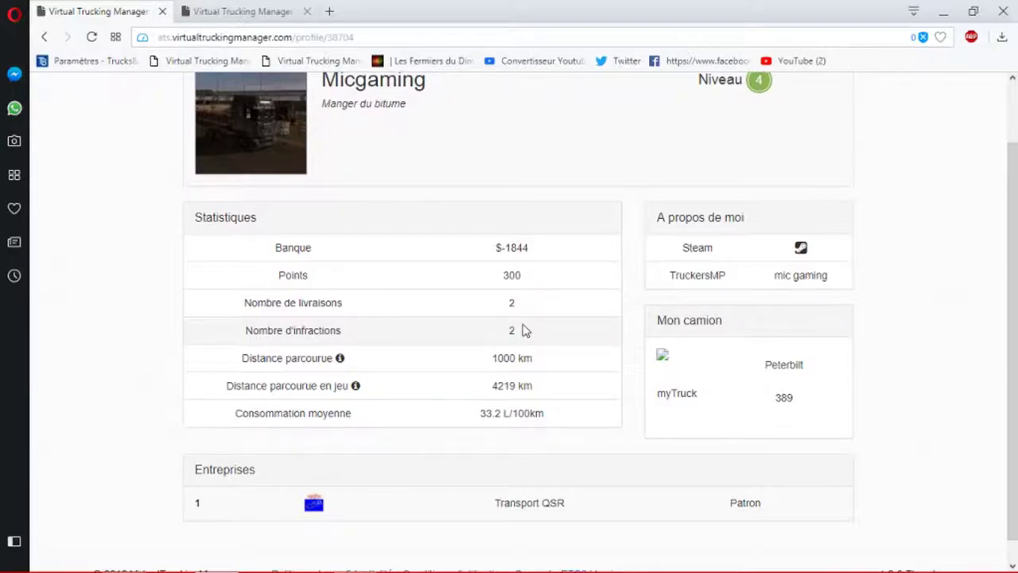
scroll(523, 331, "down", 1)
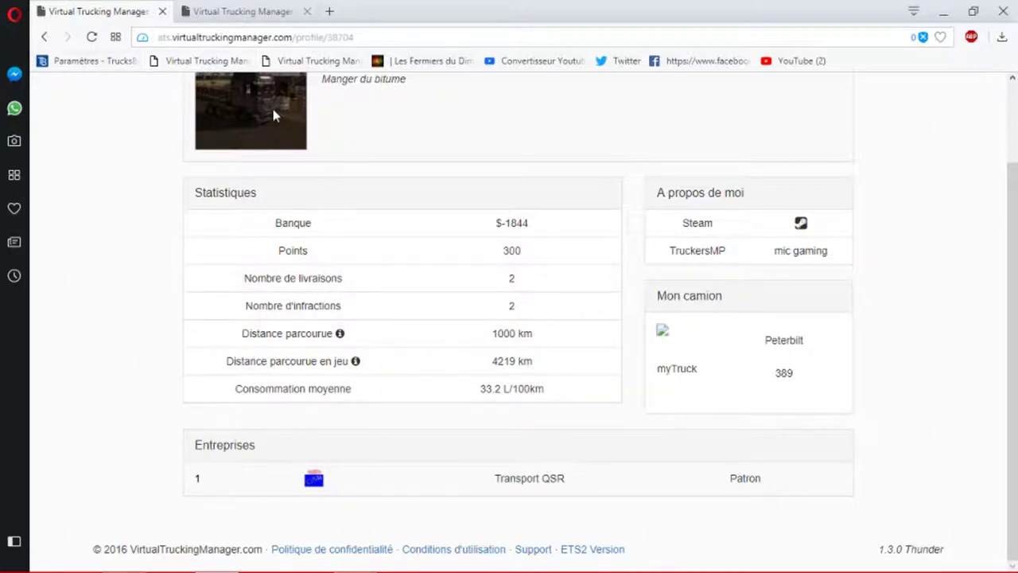
scroll(272, 115, "up", 2)
left_click_drag(320, 181, 425, 183)
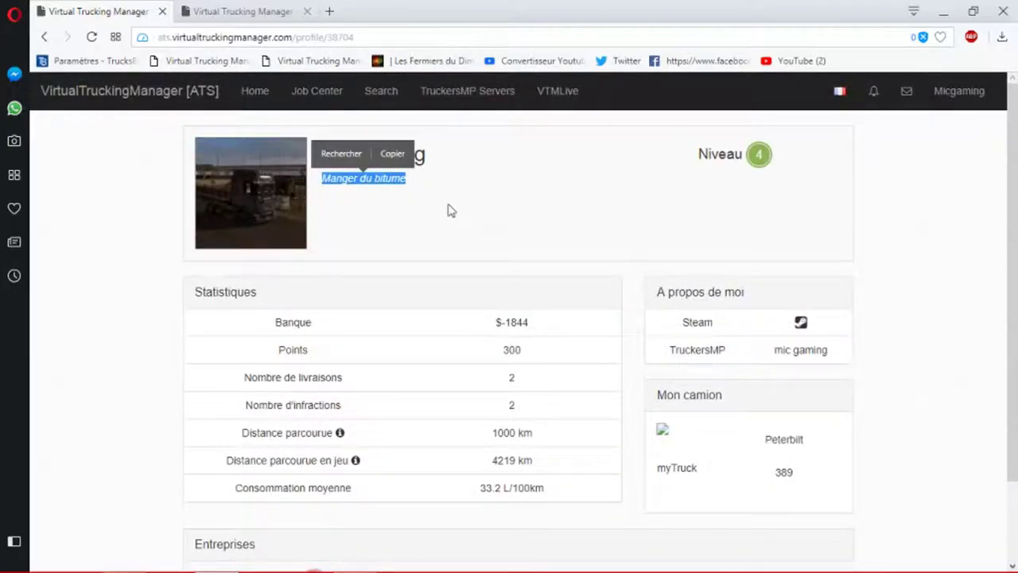
left_click(491, 220)
scroll(745, 269, "down", 2)
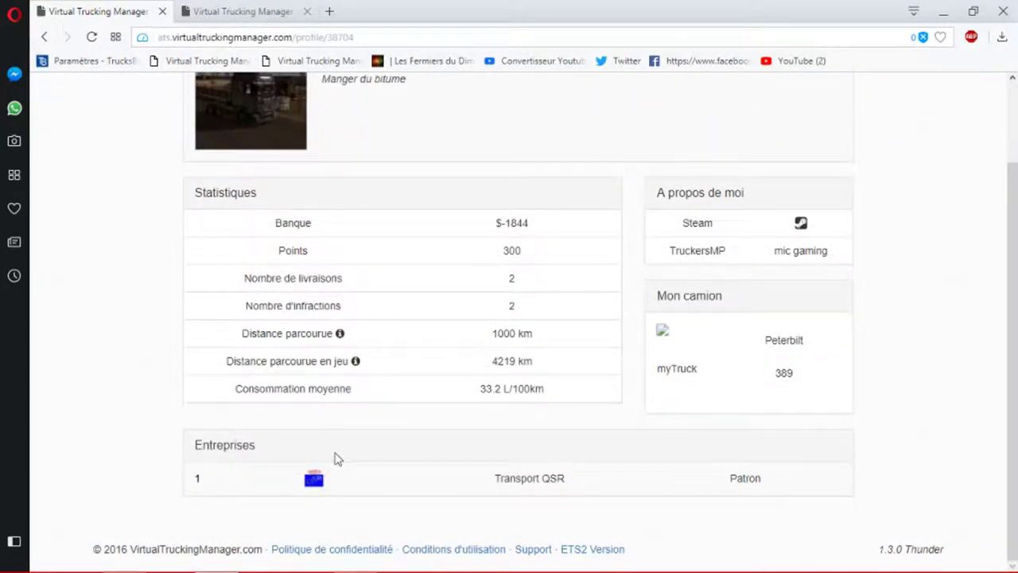
Go from the profile back to the Transport QSR company and look over its trip, garage and incident sections.
left_click(529, 480)
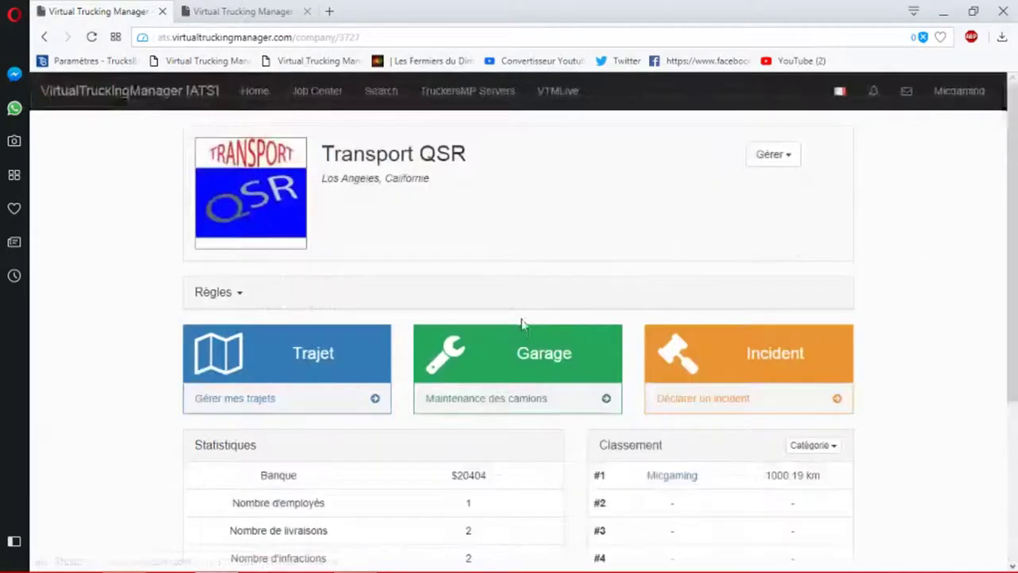
scroll(462, 330, "down", 1)
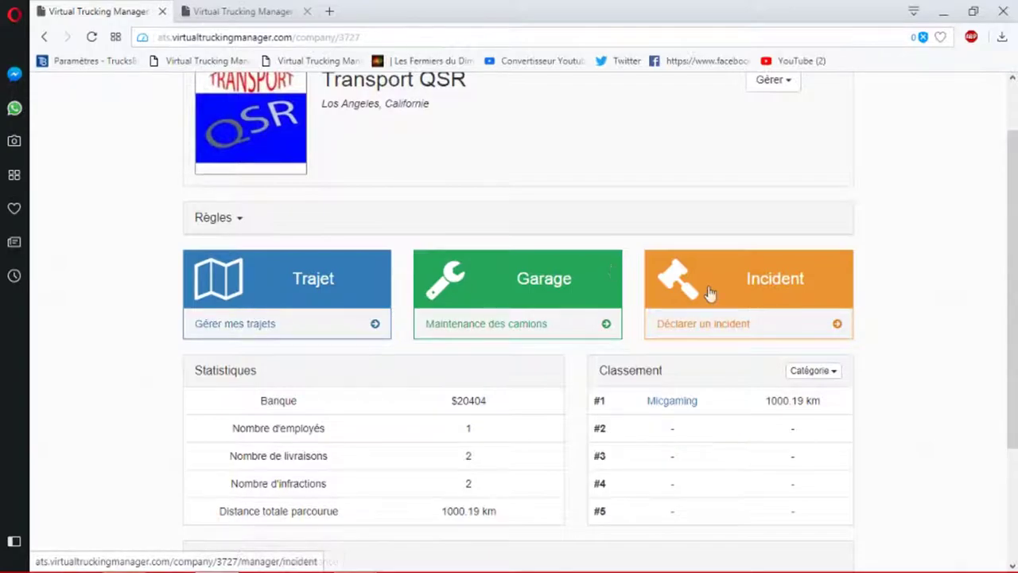
scroll(234, 345, "down", 2)
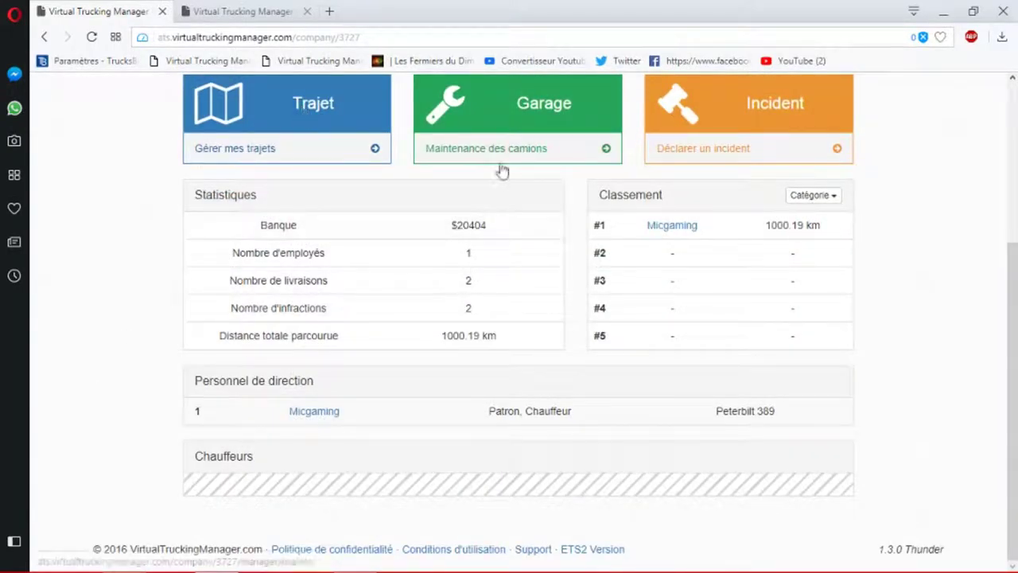
scroll(541, 212, "up", 3)
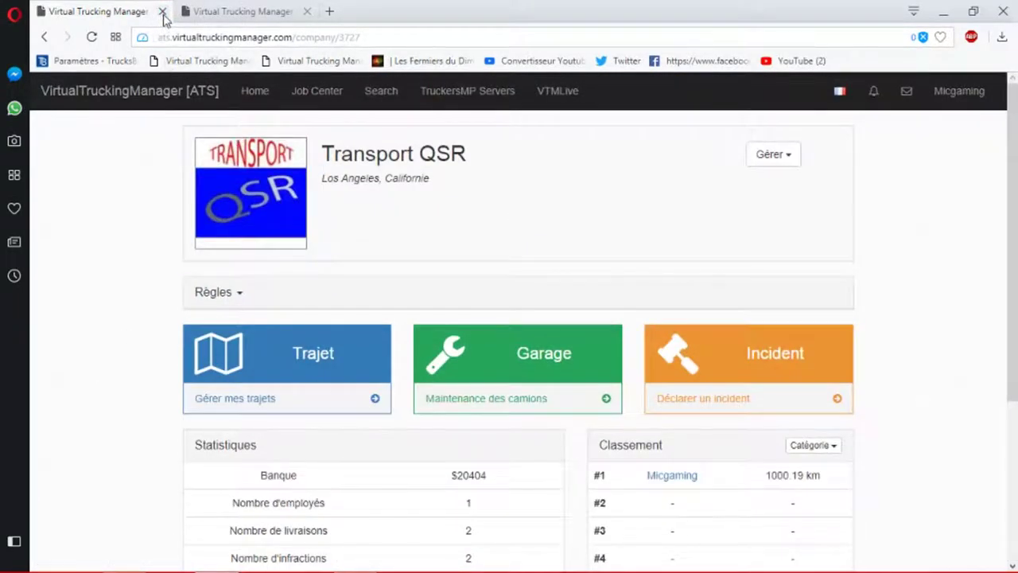
Switch to the Lyon, France company page and check the account menu.
left_click(238, 11)
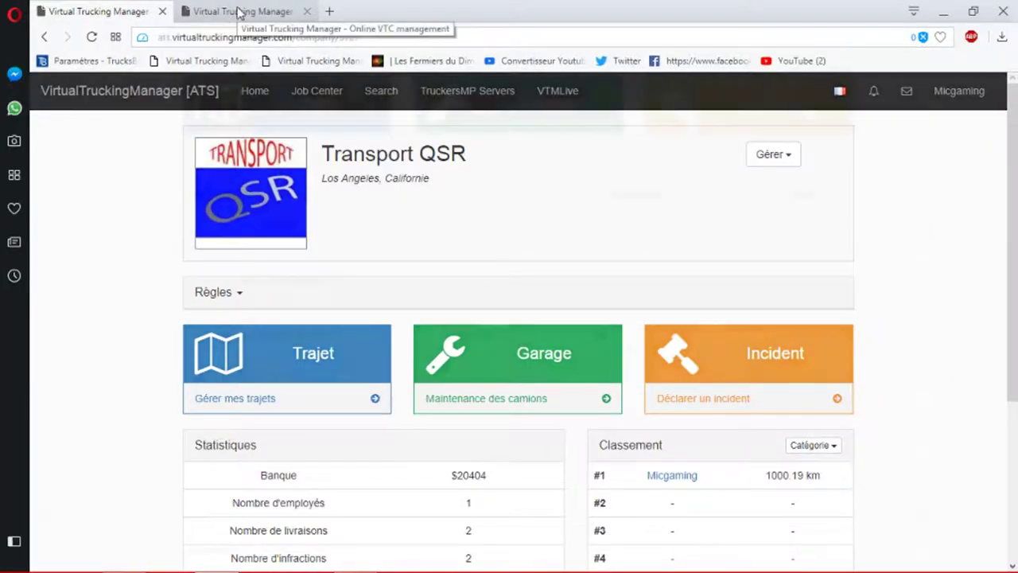
scroll(716, 239, "up", 3)
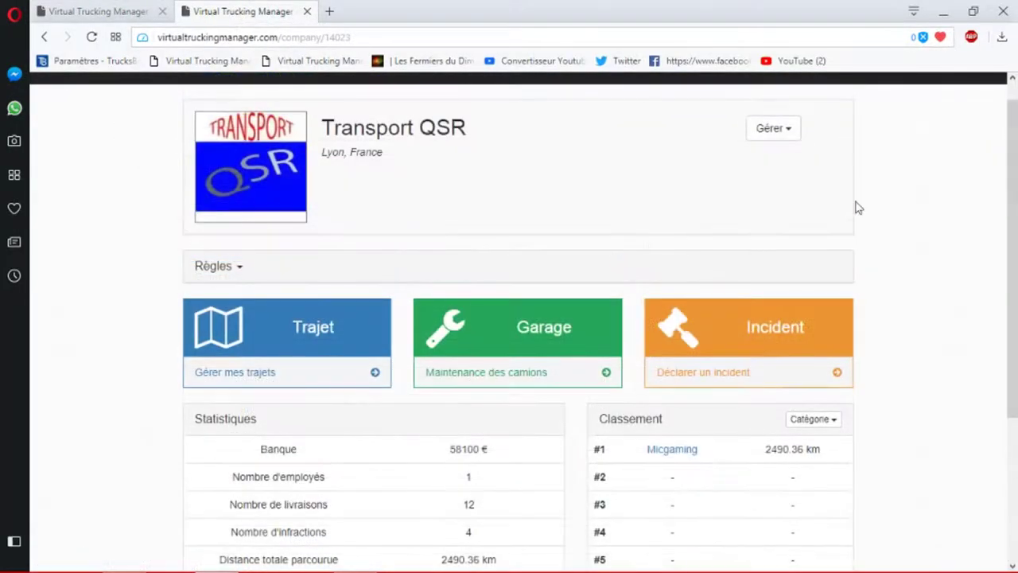
scroll(895, 138, "up", 1)
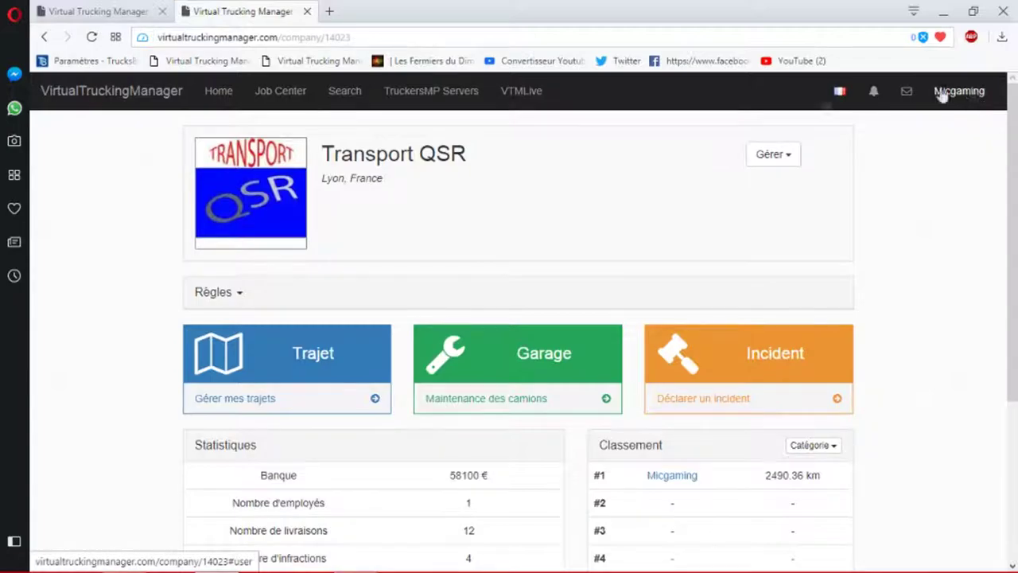
left_click(967, 97)
left_click(966, 92)
Search the web for "vtmlive" in a new tab and open Virtual Trucking Manager's VTMLive page.
left_click(329, 11)
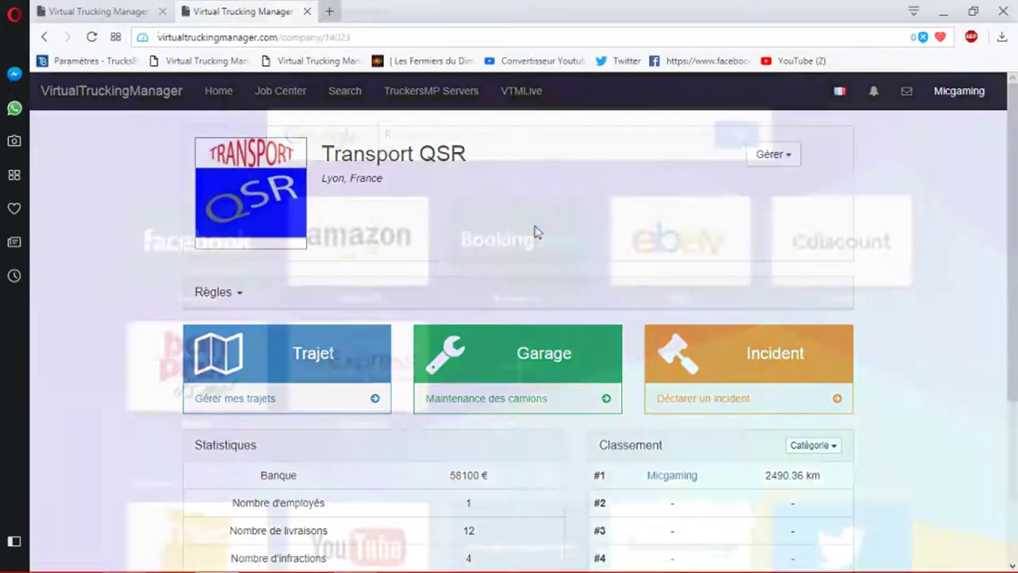
left_click(451, 139)
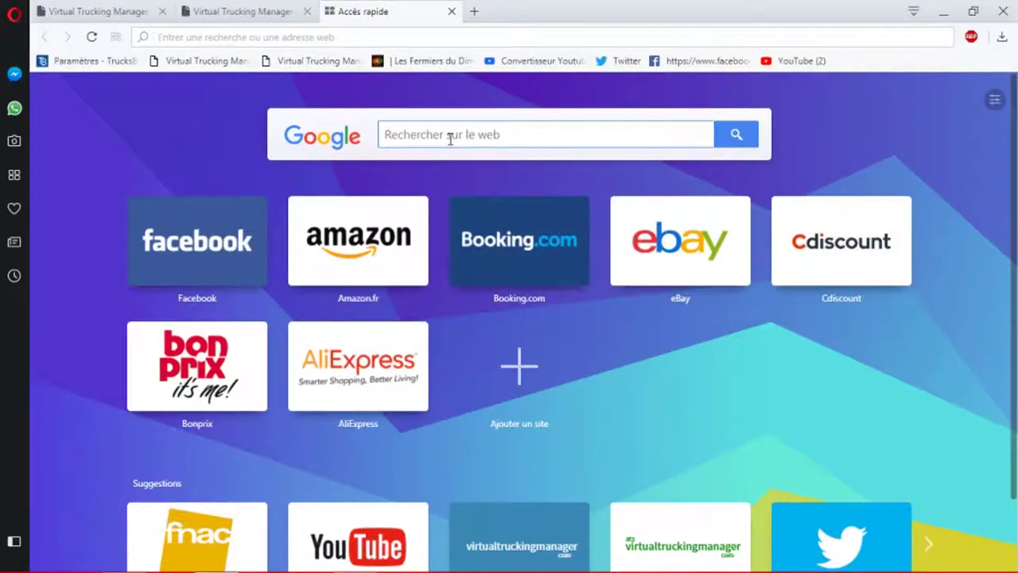
type("vtmliv")
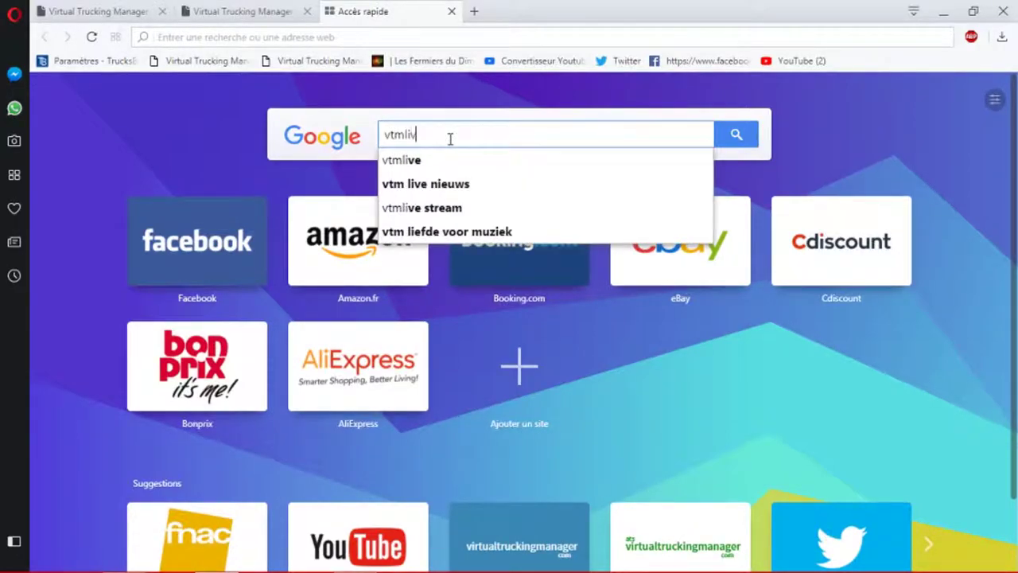
type("e")
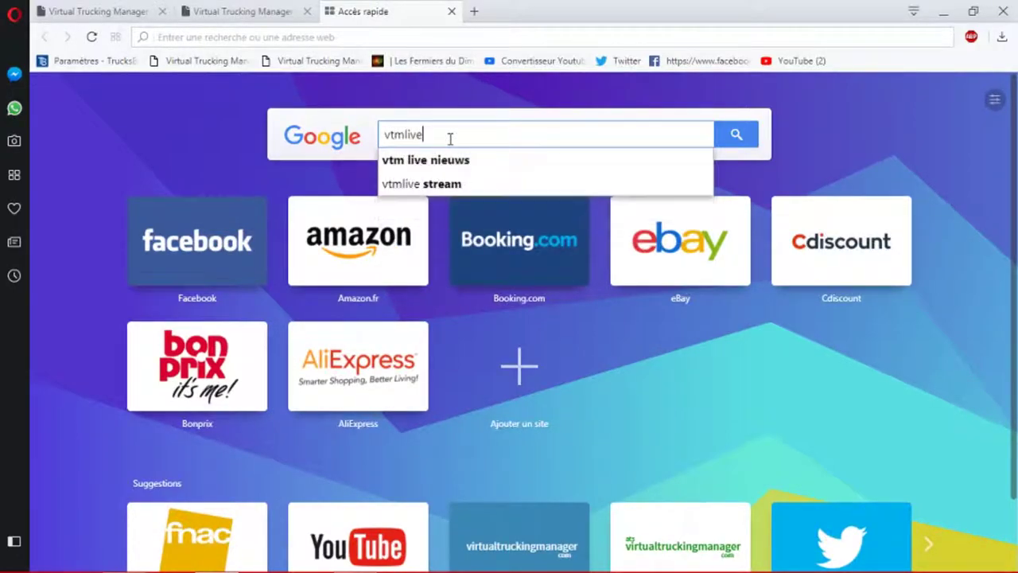
left_click(469, 187)
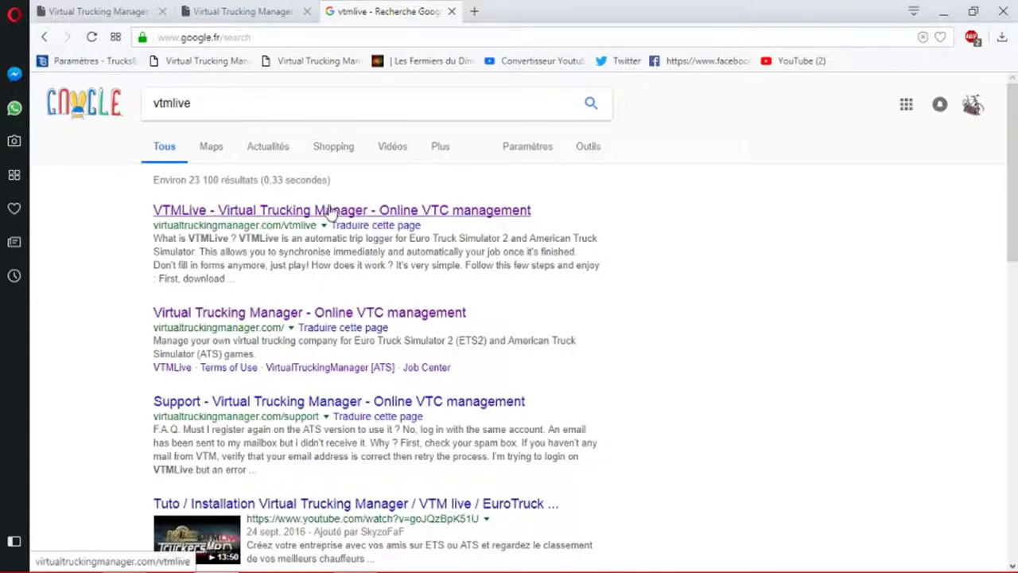
left_click(456, 223)
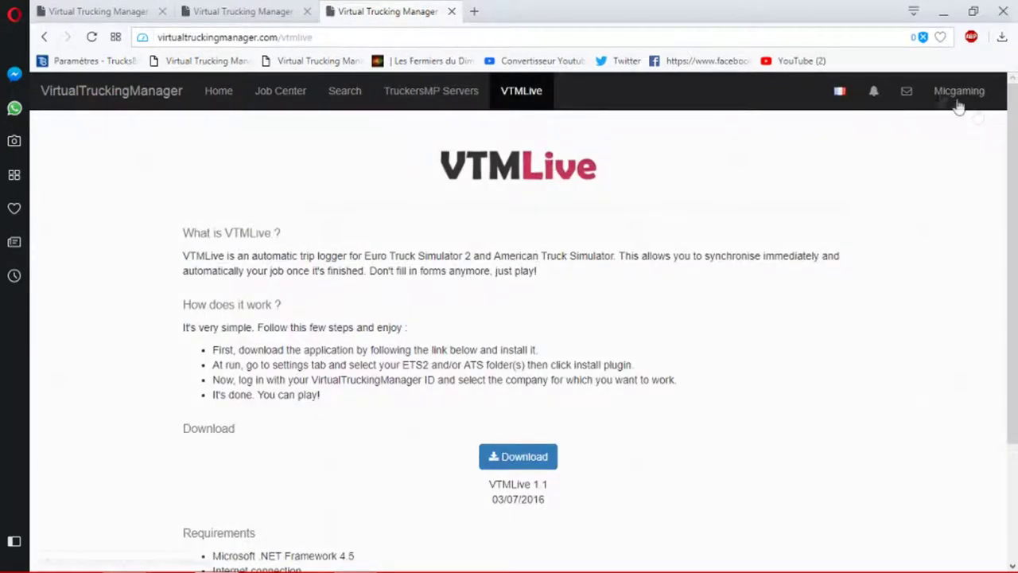
Close the VTMLive page and check the account menu on the Lyon, France company page.
left_click(451, 12)
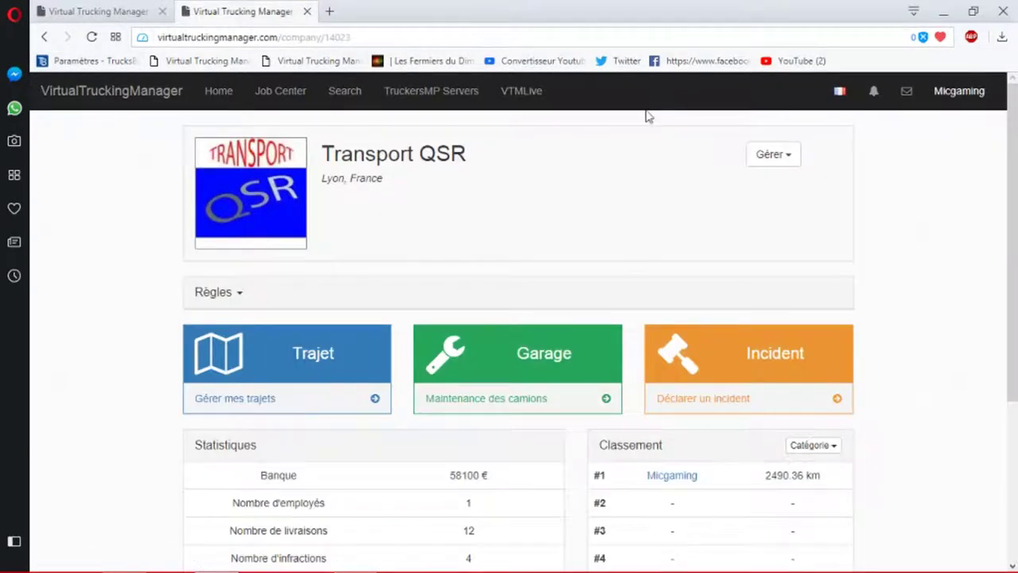
left_click(961, 93)
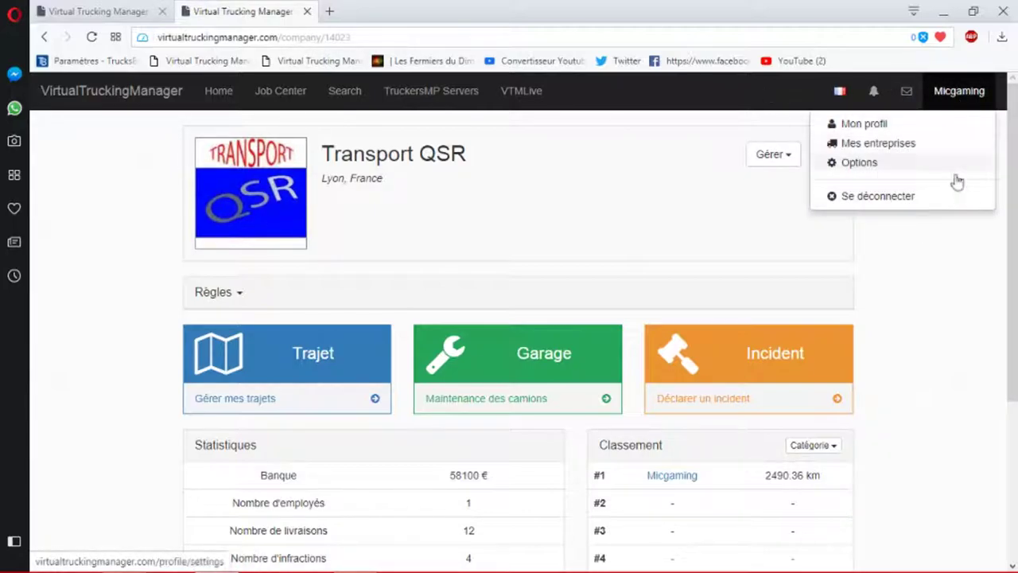
left_click(966, 91)
left_click(963, 93)
left_click(970, 92)
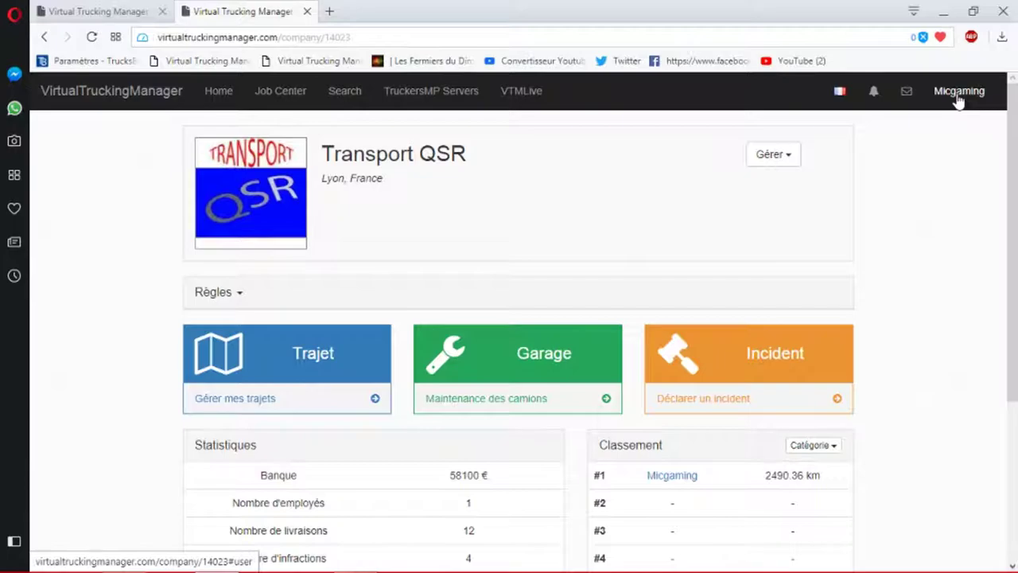
left_click(957, 94)
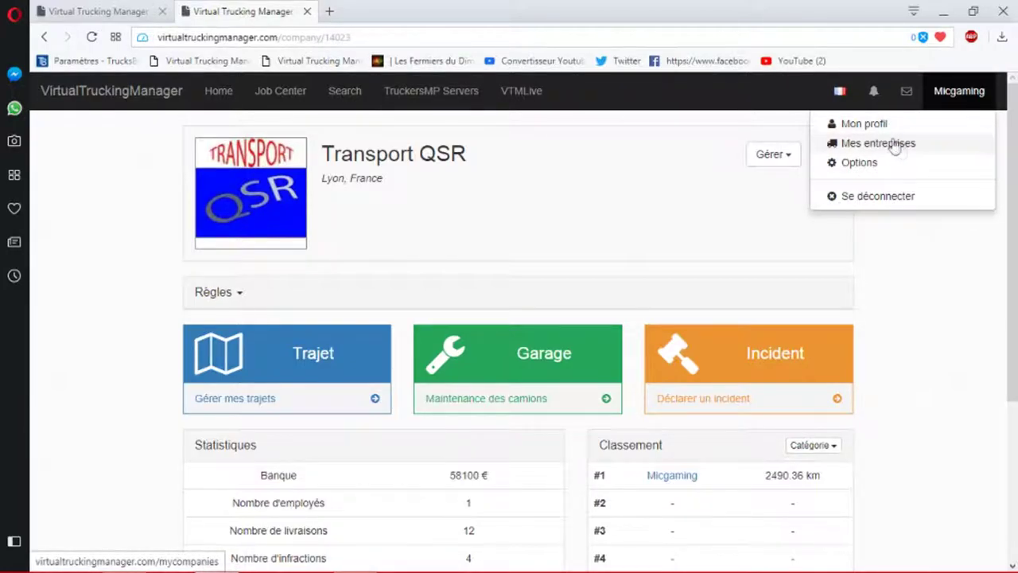
Switch to the Los Angeles company page of the ATS version and log out of the account.
left_click(104, 12)
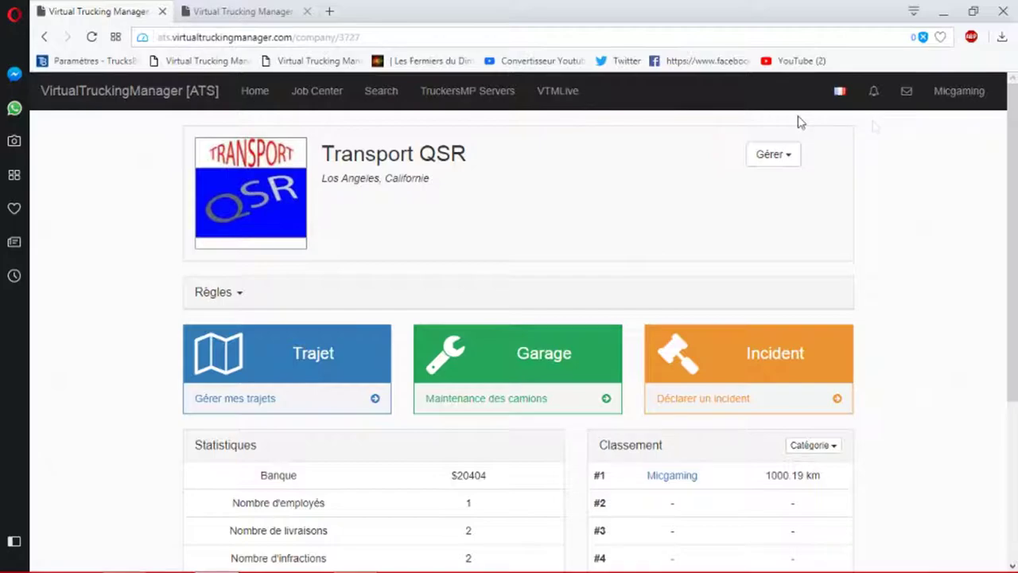
left_click(953, 96)
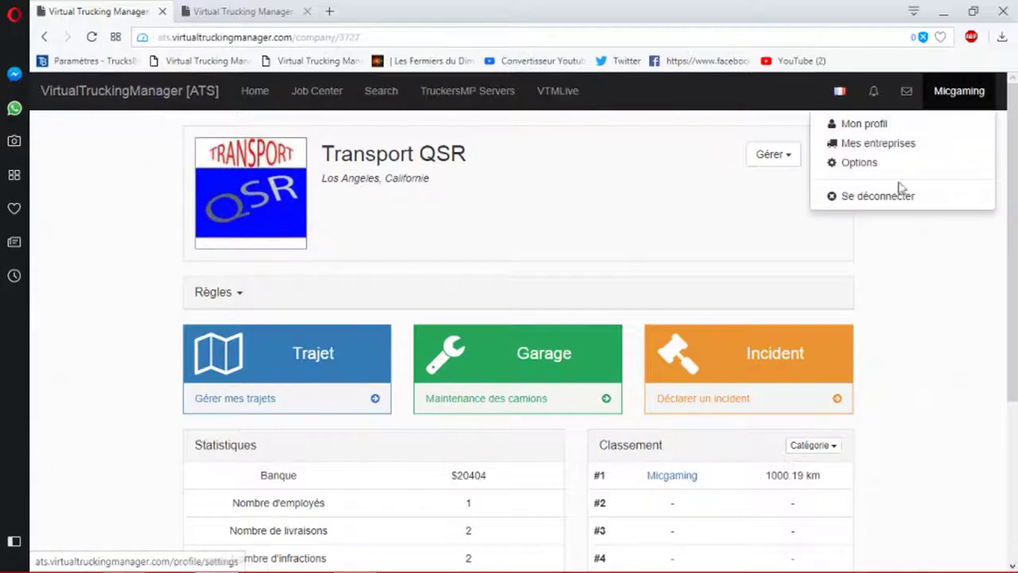
left_click(888, 194)
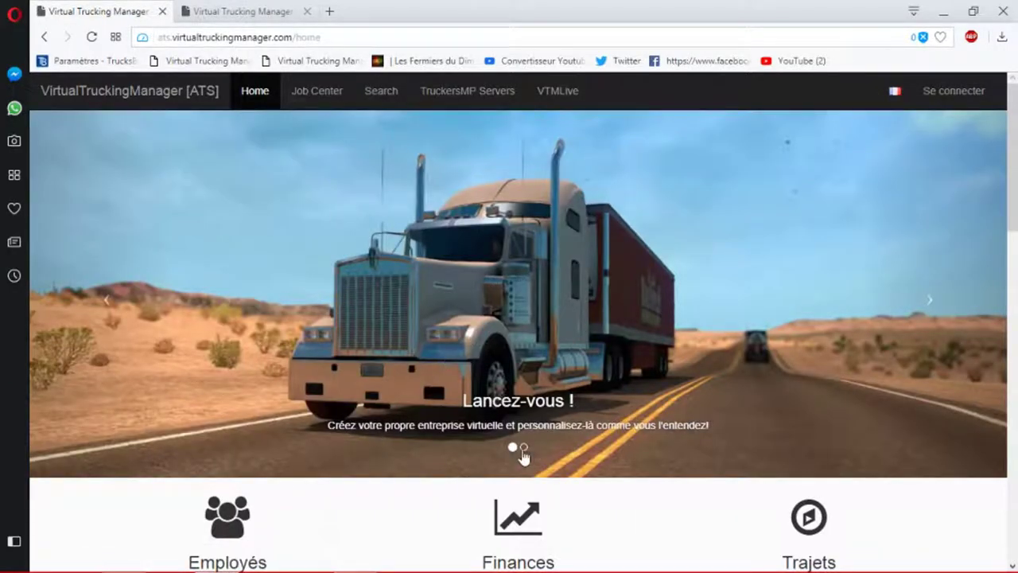
Show the ETS2 Version banner on the ATS home page and look over the page down to its footer links.
left_click(522, 448)
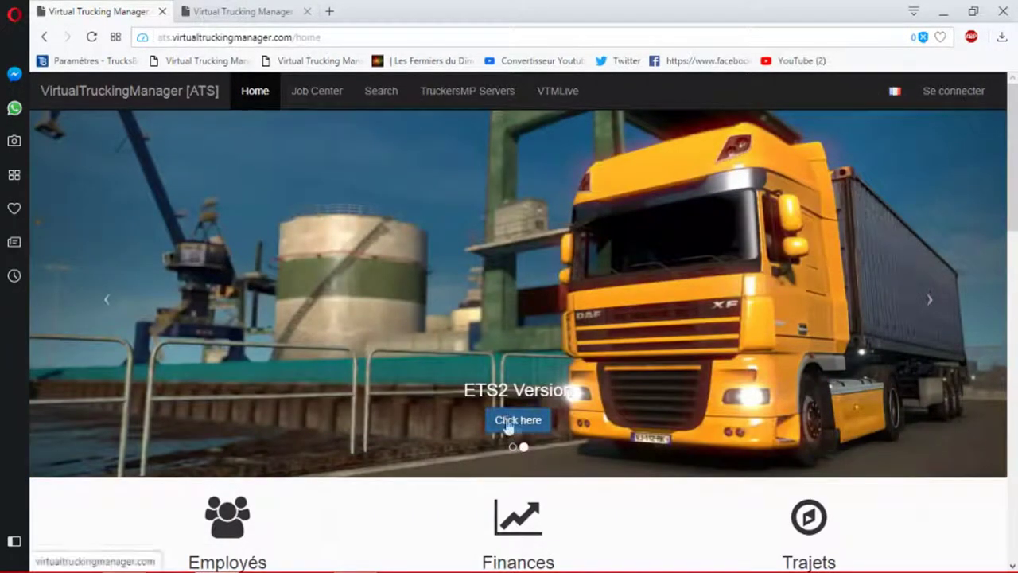
scroll(513, 430, "down", 10)
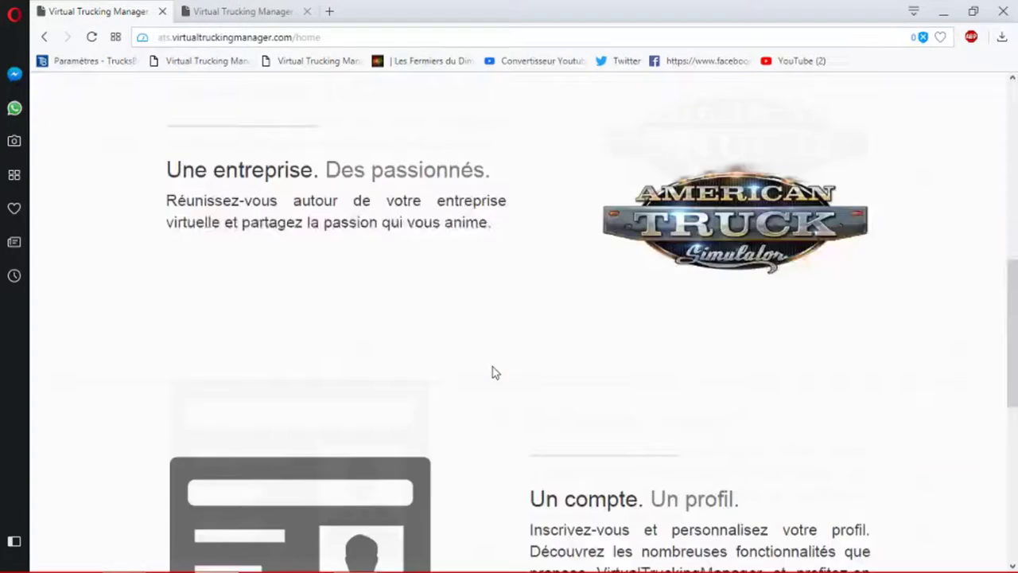
scroll(505, 469, "down", 3)
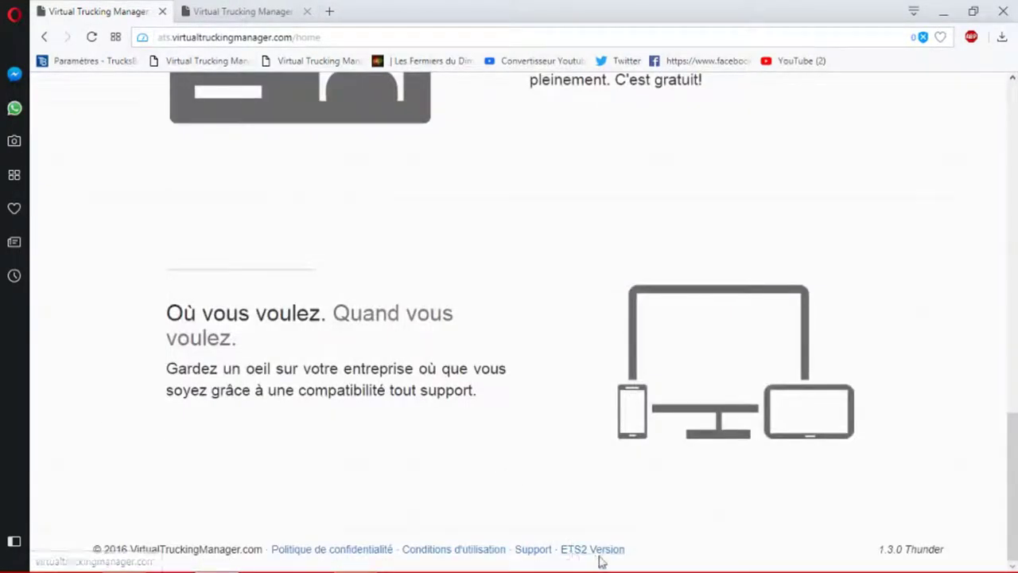
scroll(517, 354, "up", 13)
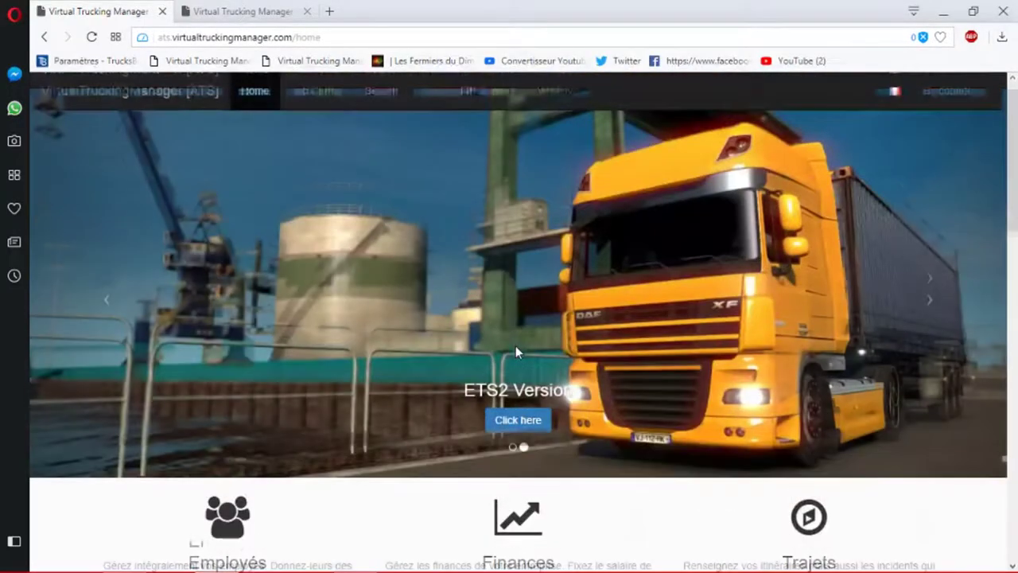
Display the ATS site's login form, then close that site and return to the Lyon, France company page.
left_click(977, 91)
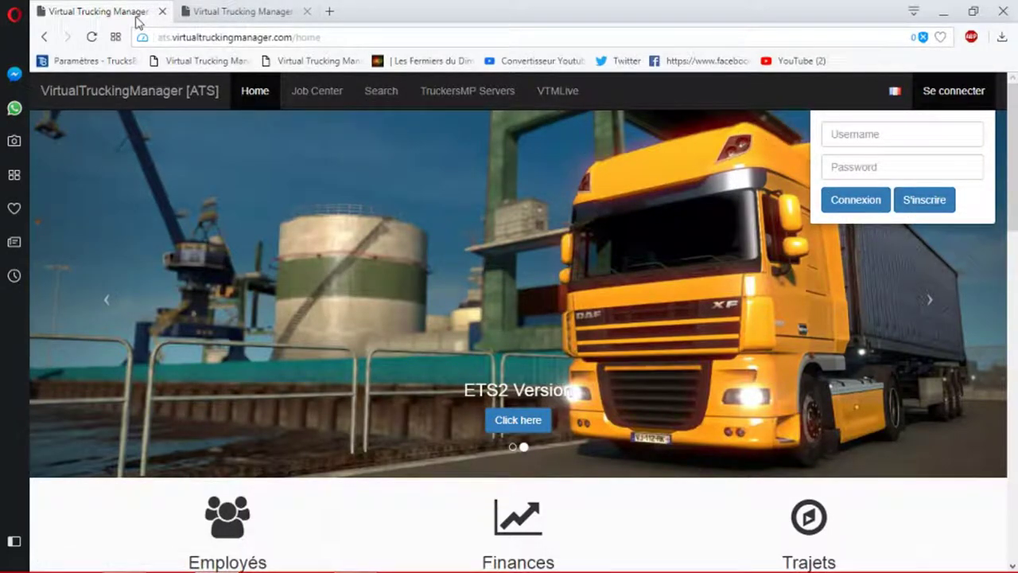
left_click(161, 11)
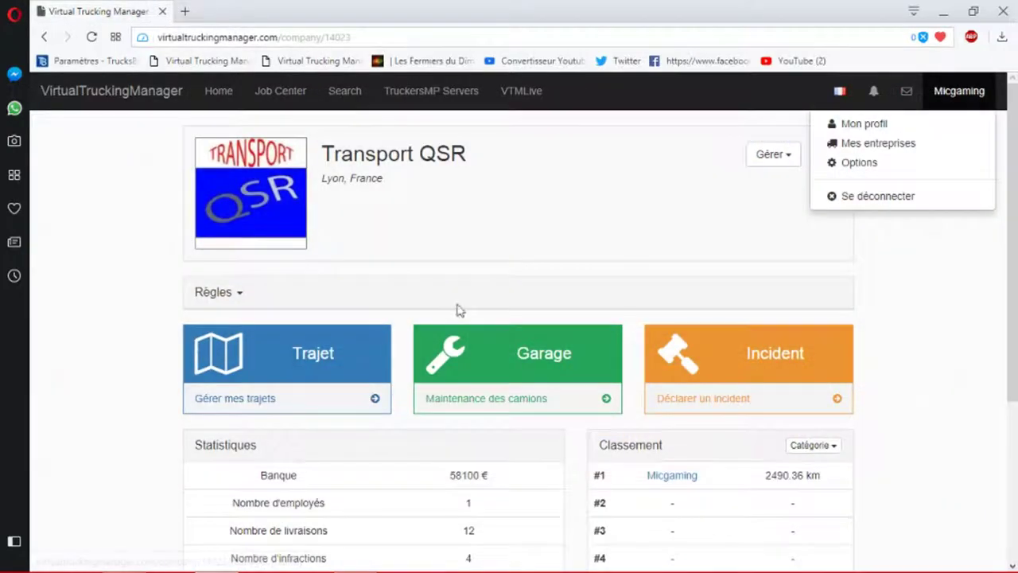
left_click(942, 286)
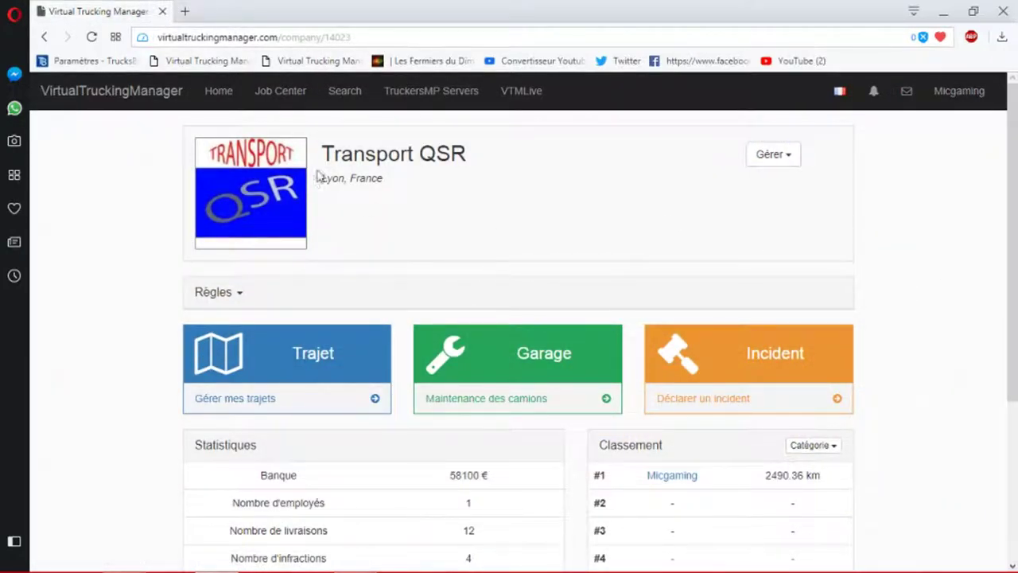
Highlight the company's location and name, and examine its statistics, ranking and management staff.
left_click_drag(322, 180, 385, 180)
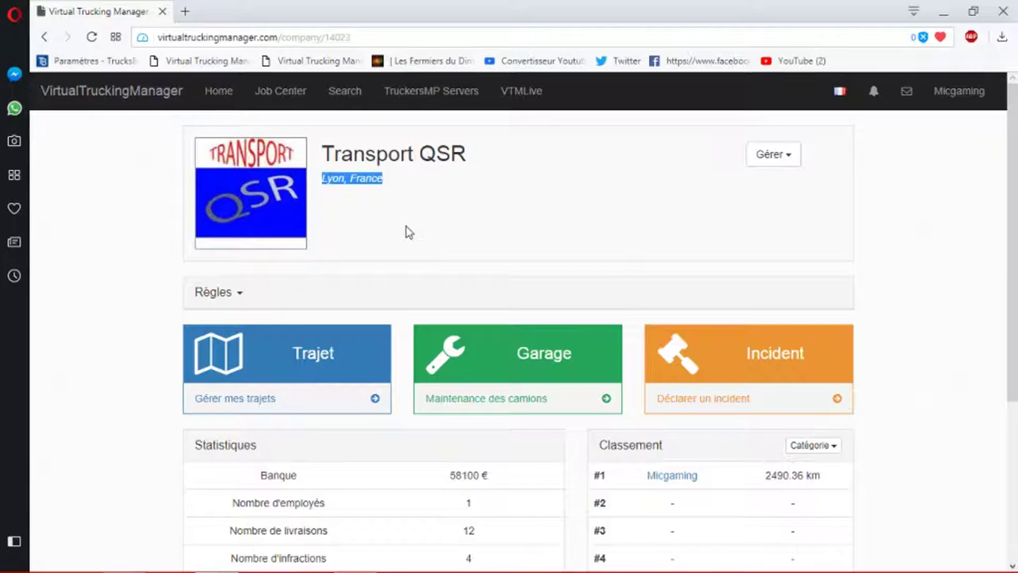
scroll(479, 296, "down", 1)
scroll(480, 296, "down", 3)
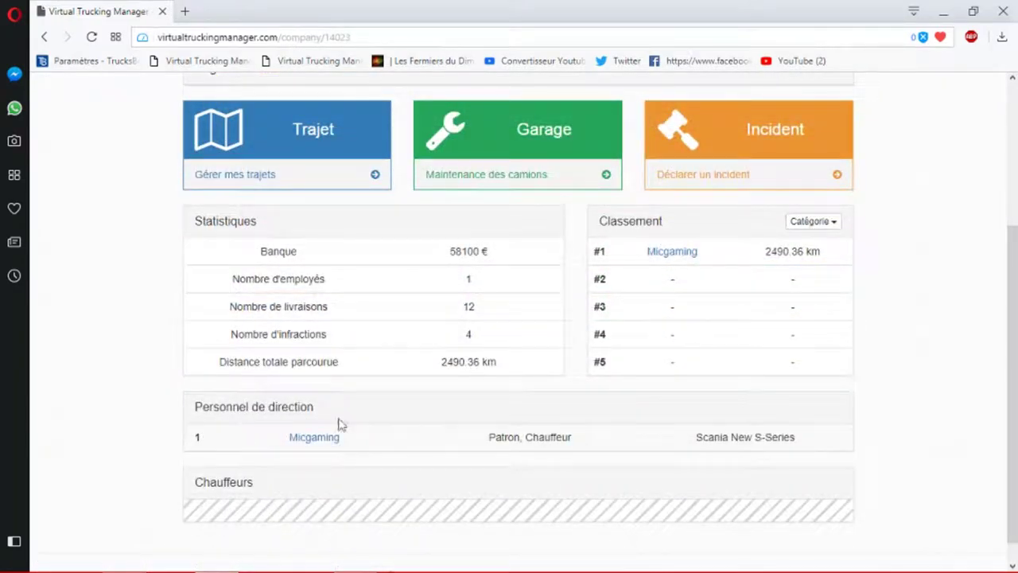
scroll(336, 437, "down", 1)
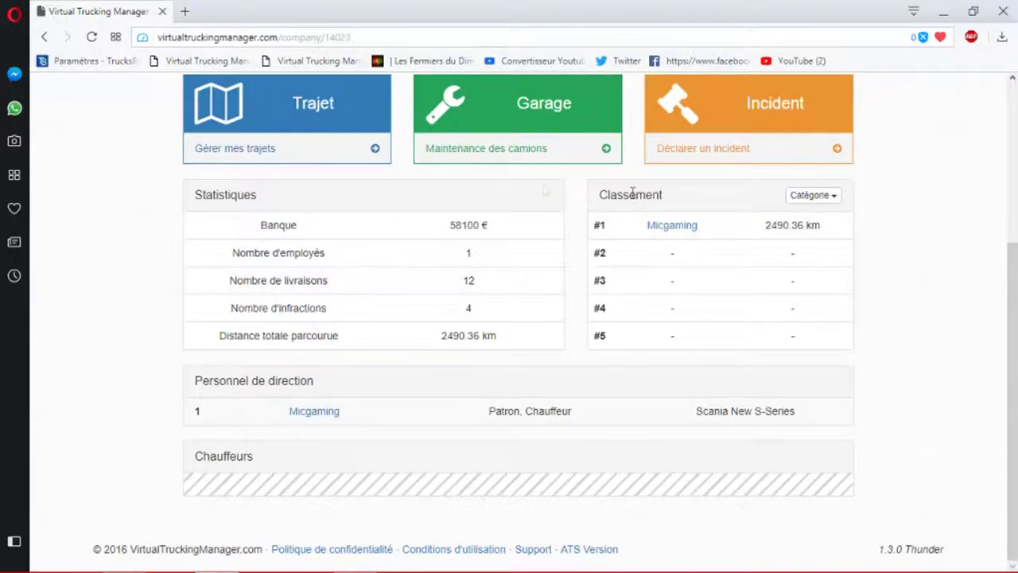
scroll(527, 199, "up", 5)
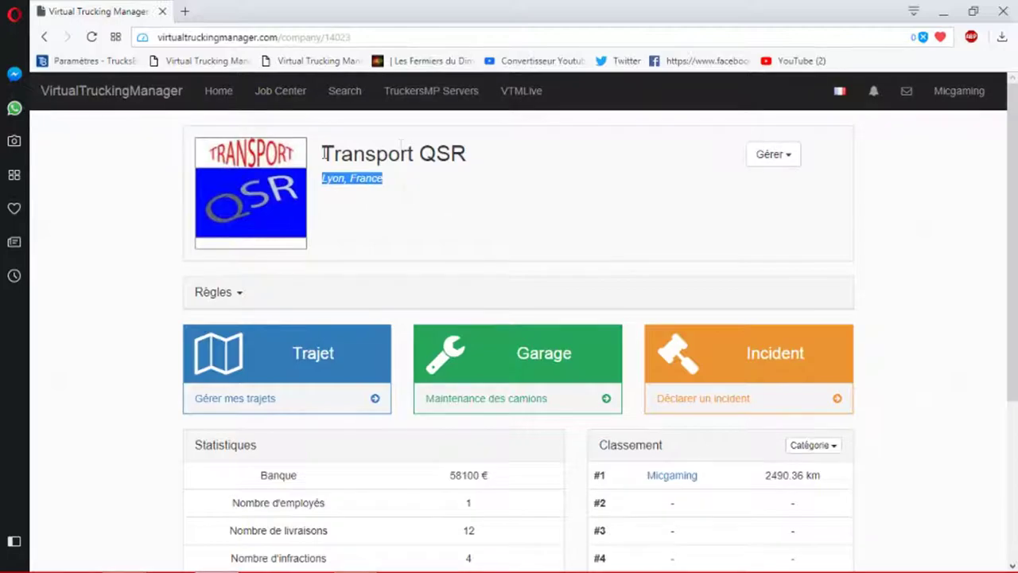
left_click_drag(320, 153, 500, 150)
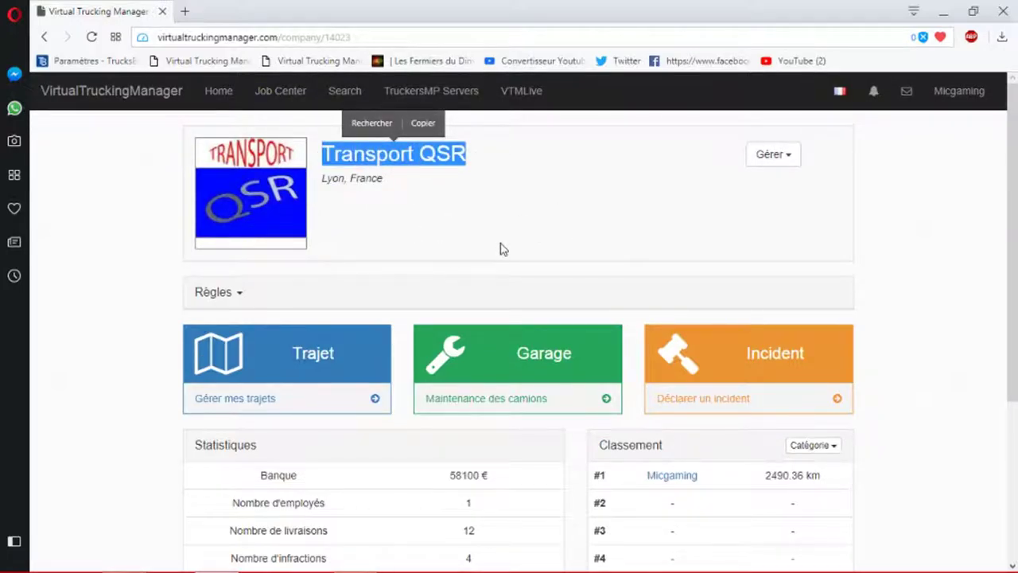
scroll(513, 234, "down", 3)
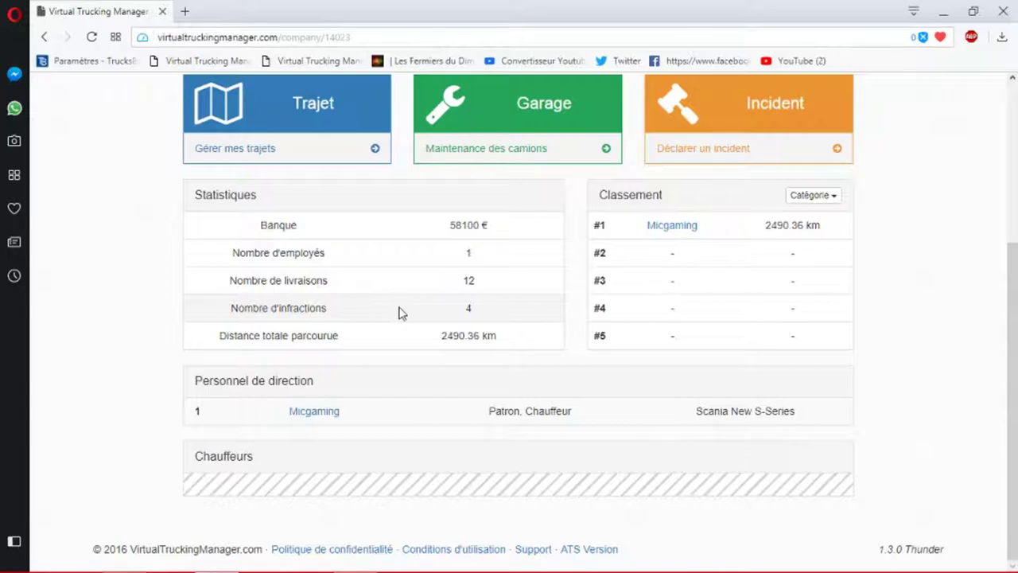
View the profile of the top-ranked driver and return to the Transport QSR company page.
left_click(680, 229)
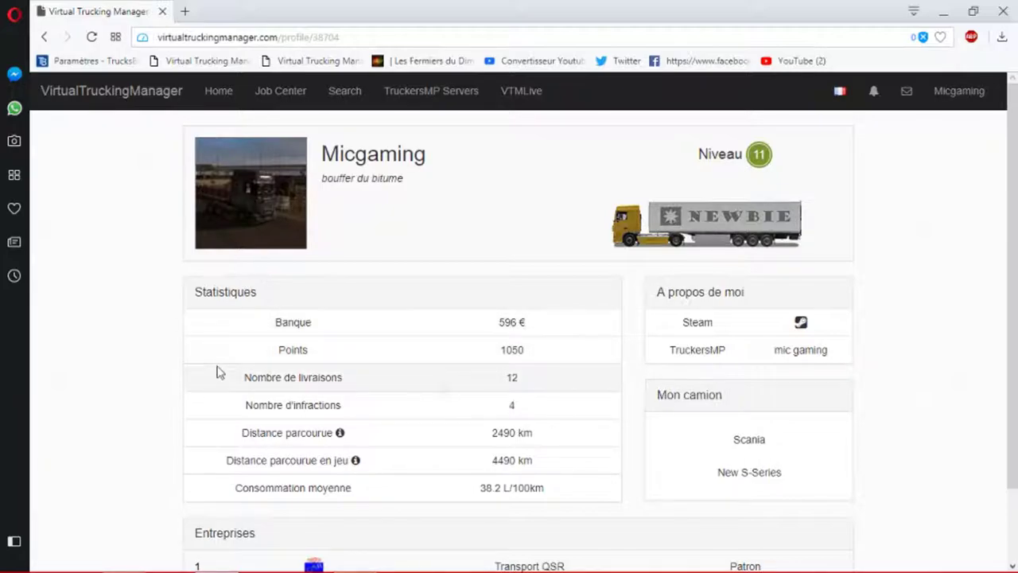
scroll(564, 404, "down", 1)
scroll(607, 273, "up", 1)
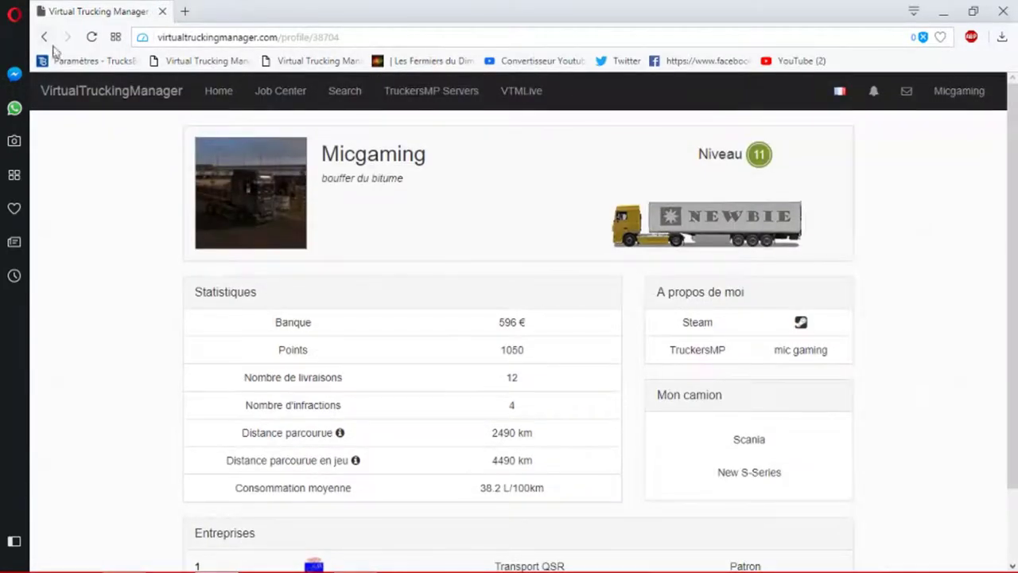
left_click(44, 37)
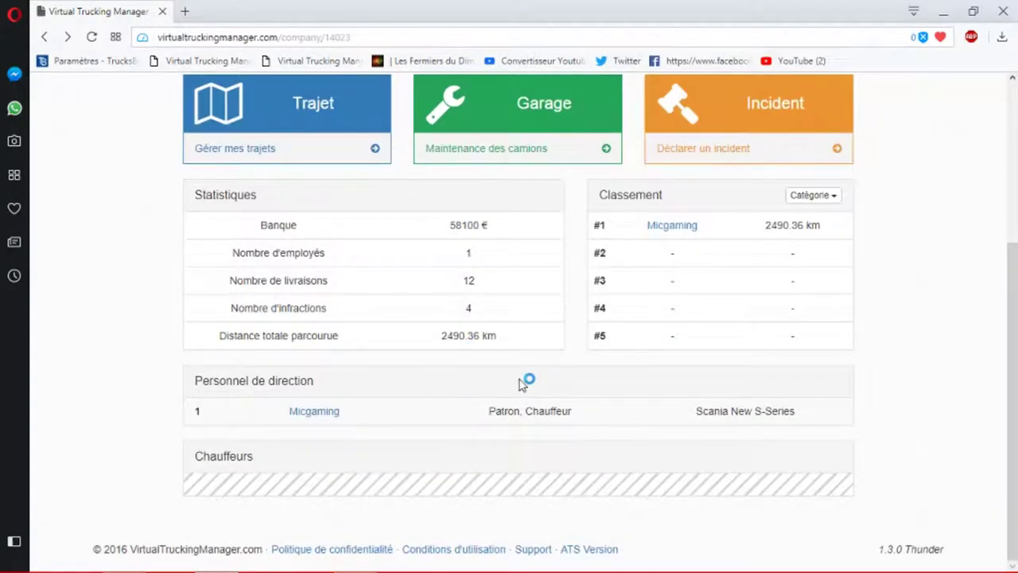
scroll(455, 340, "up", 3)
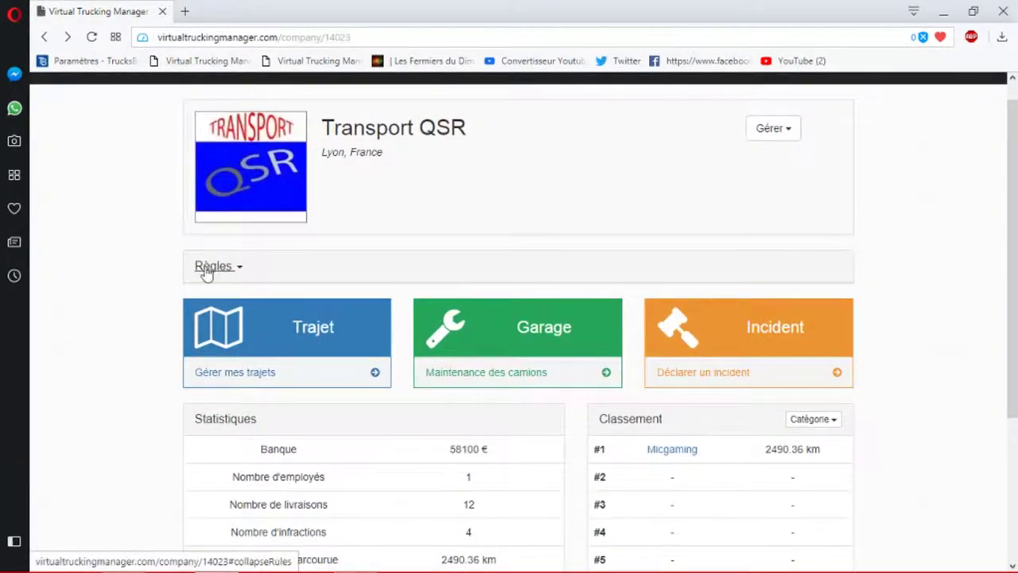
Expand the company's rules and check the recording in OBS before returning to the browser.
left_click(208, 268)
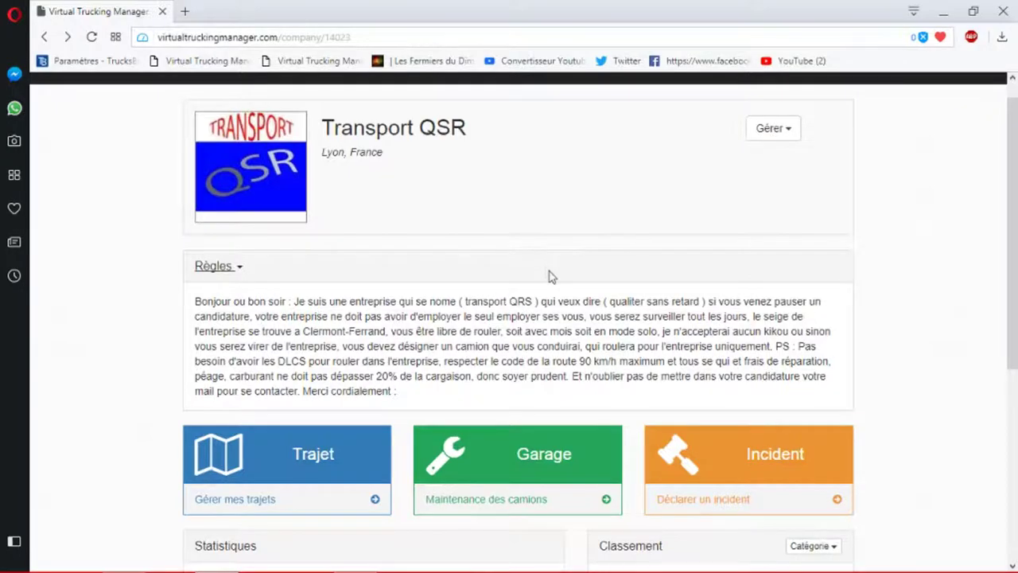
mouse_move(299, 561)
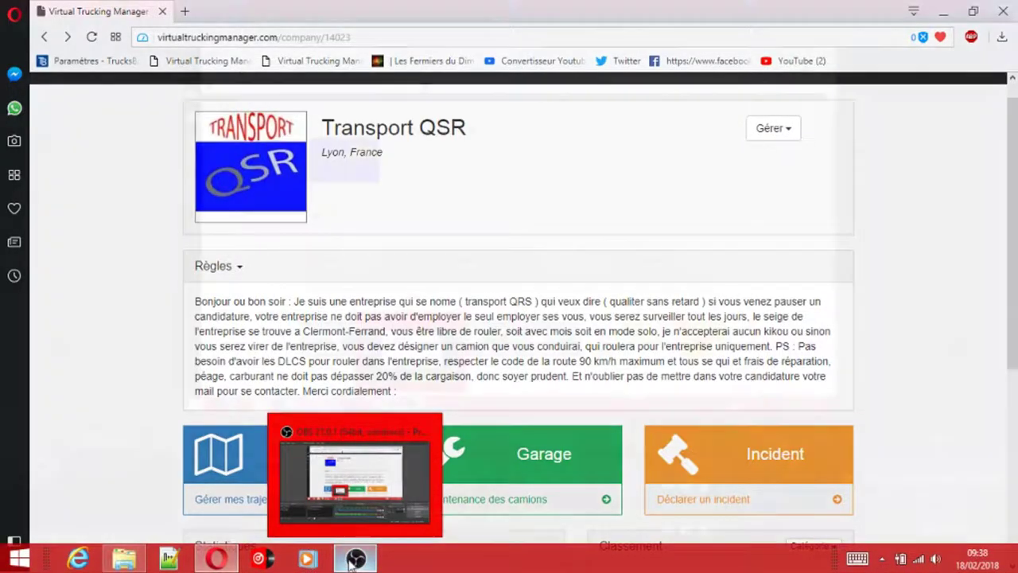
left_click(355, 558)
mouse_move(216, 562)
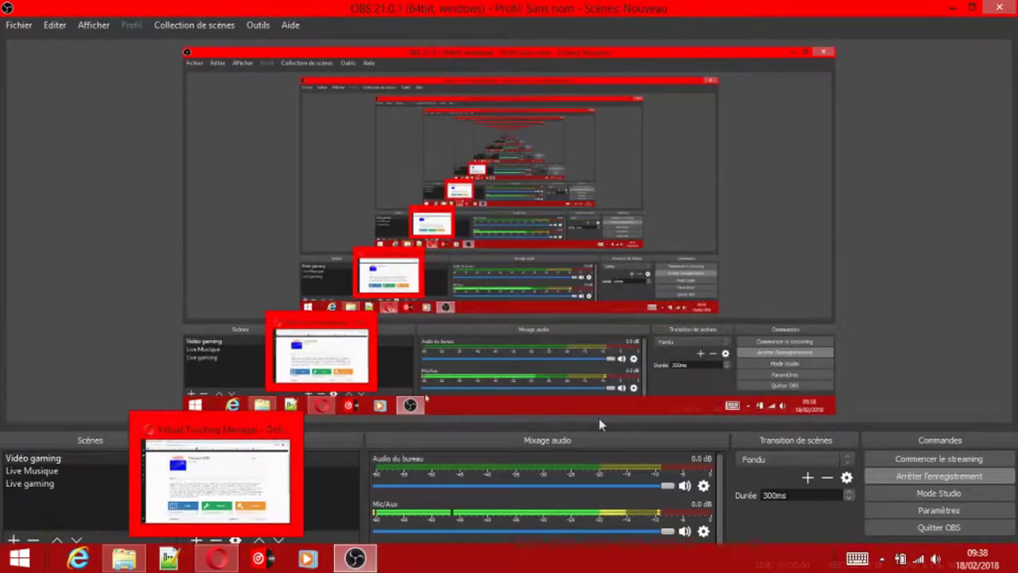
left_click(953, 10)
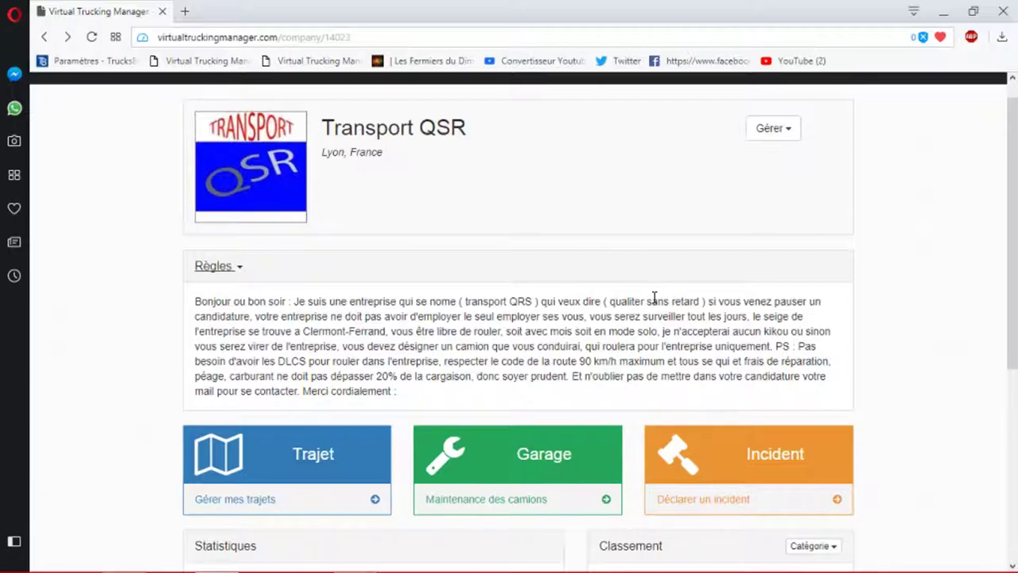
Read through the company rules, highlighting the passages "soit avec mois" and "soit en mode solo".
scroll(657, 316, "down", 2)
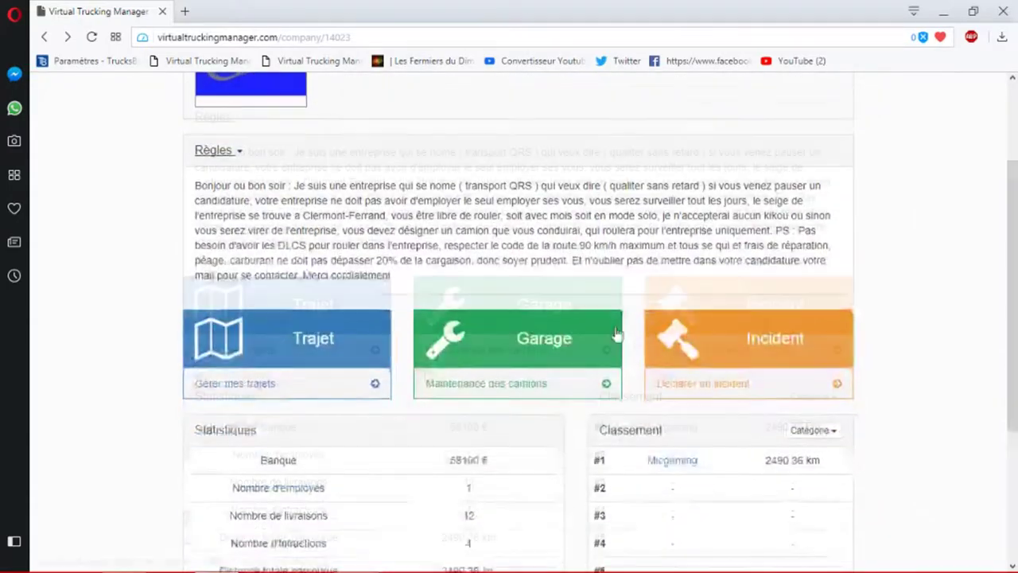
scroll(493, 390, "up", 2)
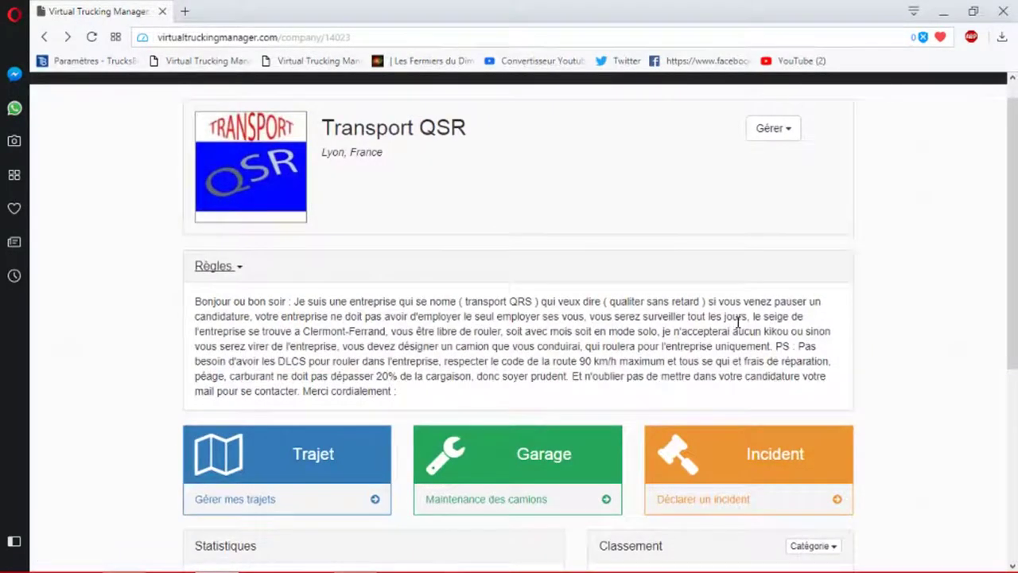
scroll(738, 303, "down", 2)
scroll(731, 261, "up", 1)
scroll(732, 261, "up", 1)
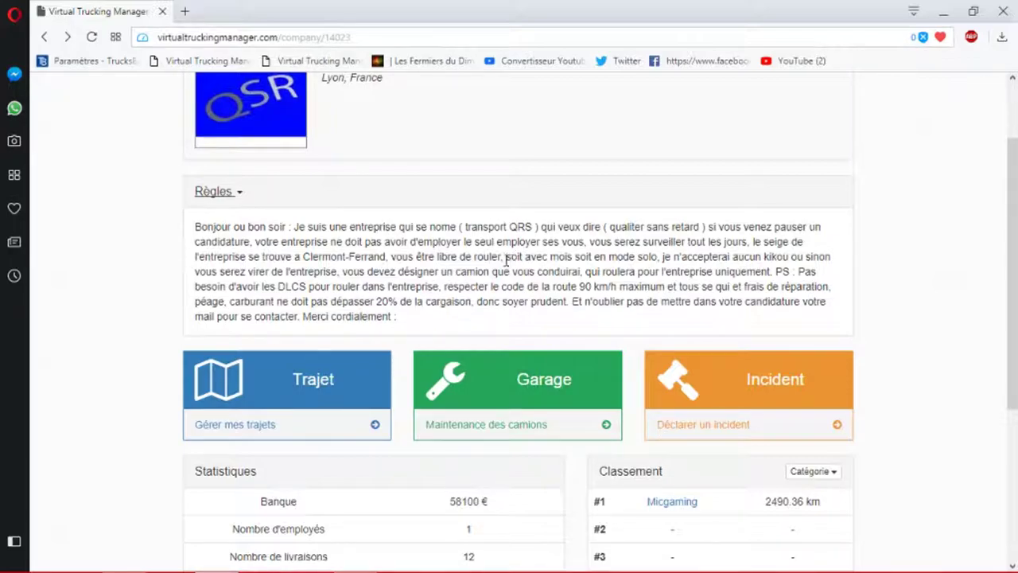
left_click_drag(506, 257, 570, 256)
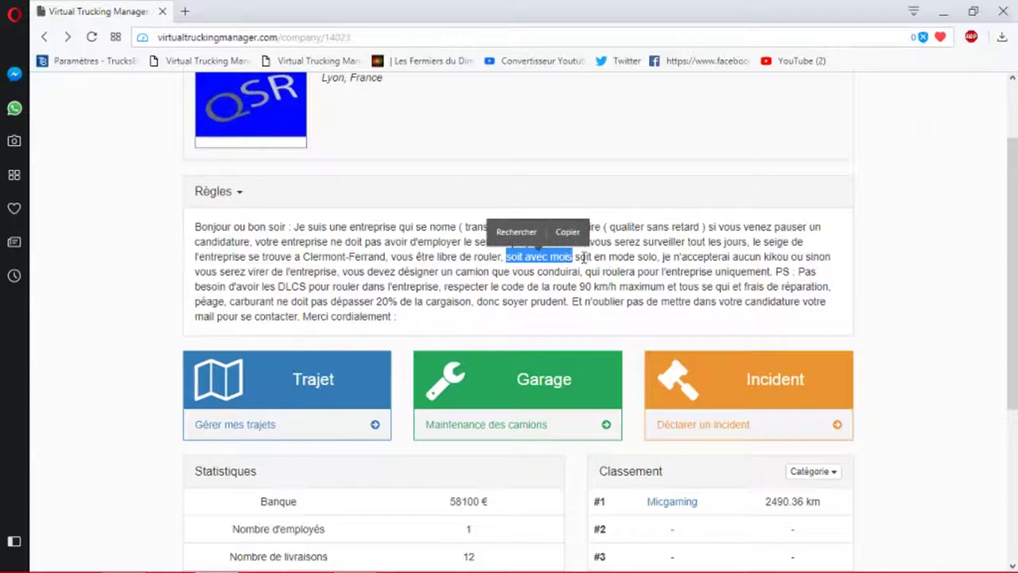
left_click(579, 257)
left_click_drag(575, 257, 659, 257)
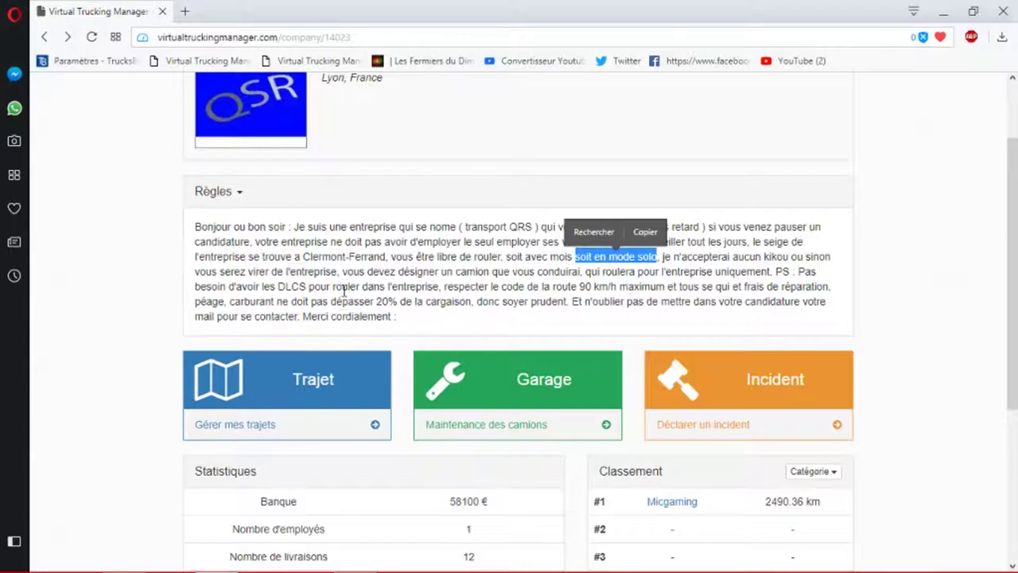
left_click(577, 261)
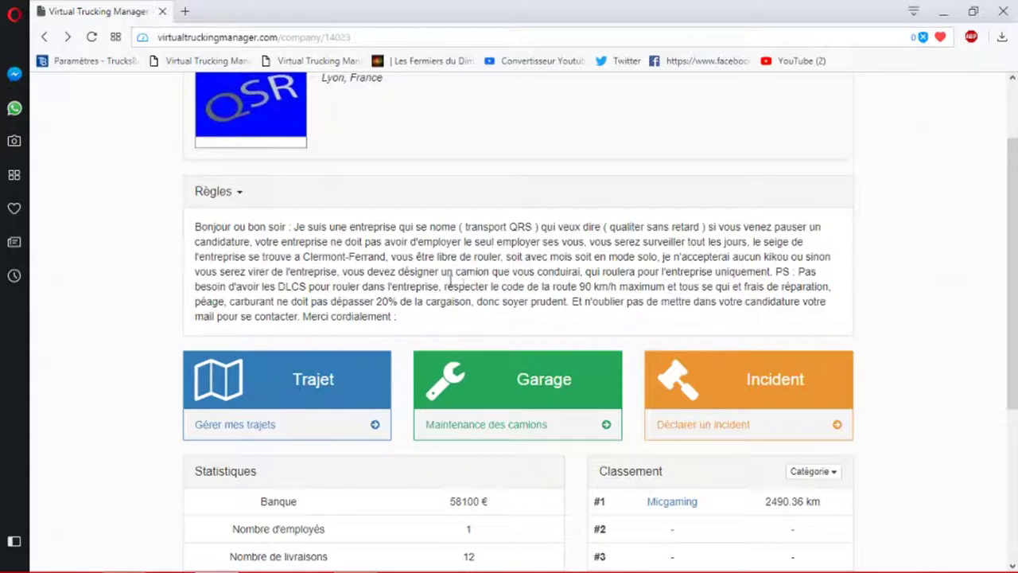
scroll(433, 271, "up", 1)
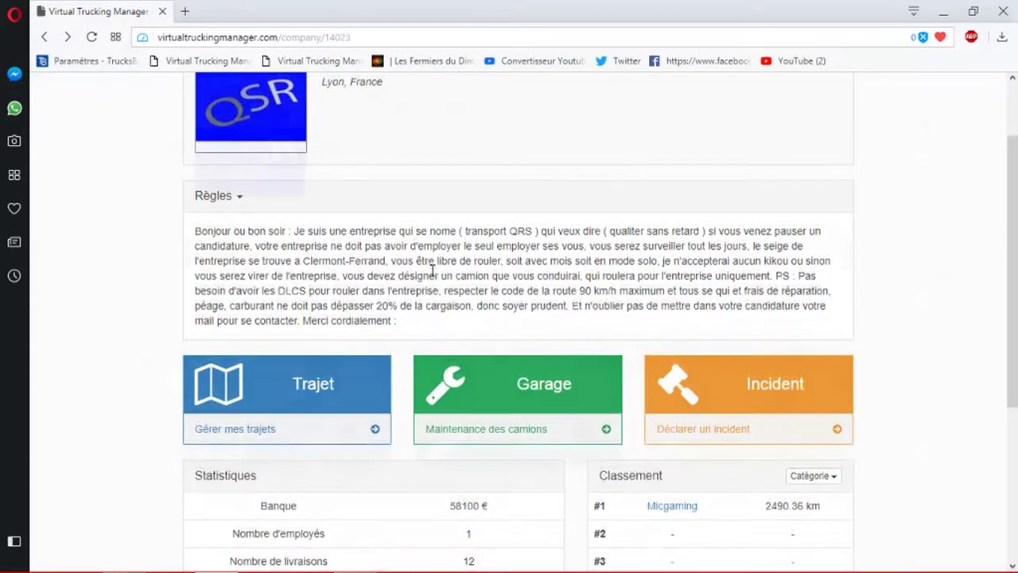
Read through the rest of the company rules and collapse the rules section.
scroll(433, 271, "up", 1)
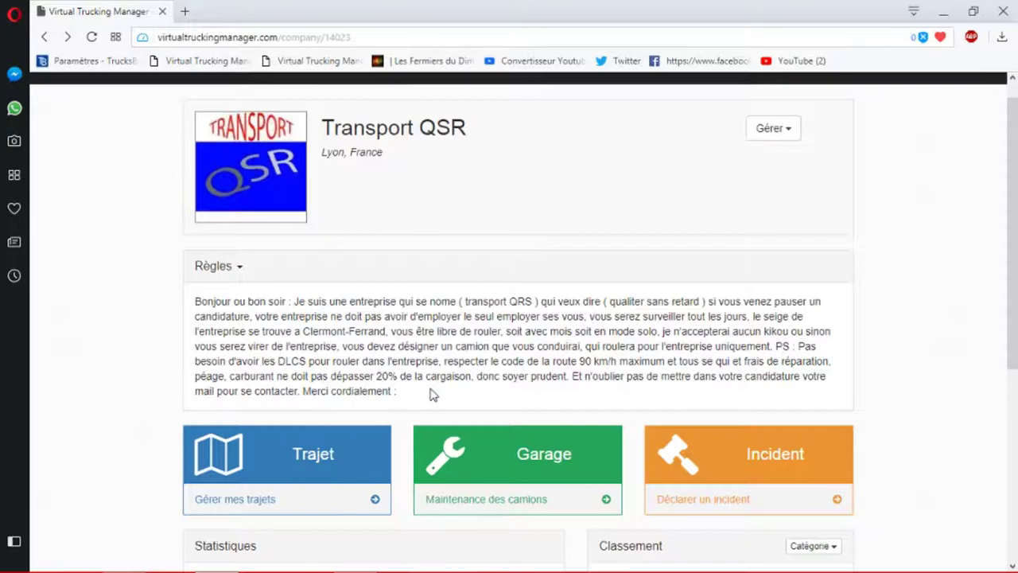
scroll(484, 318, "down", 4)
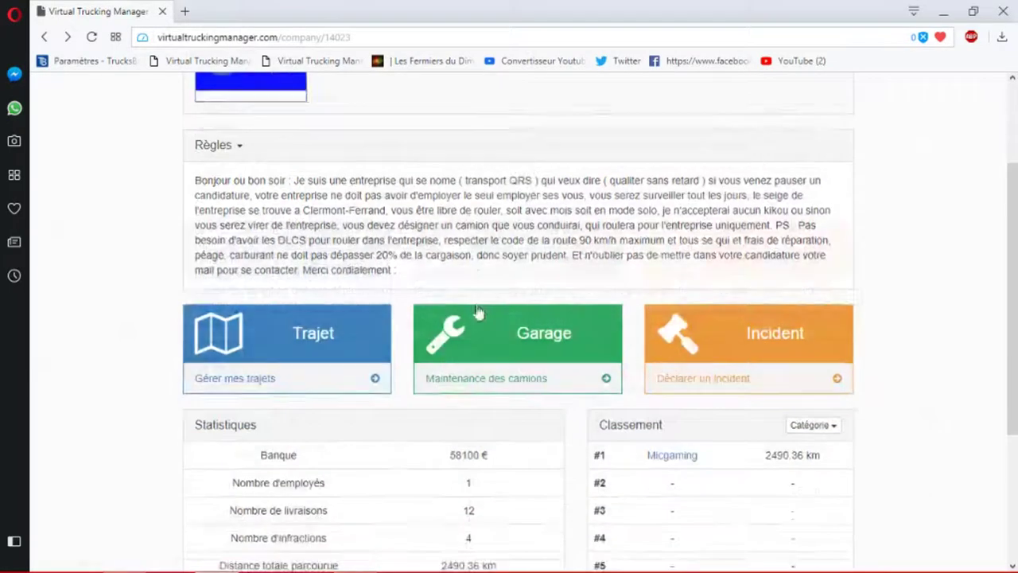
scroll(549, 340, "up", 2)
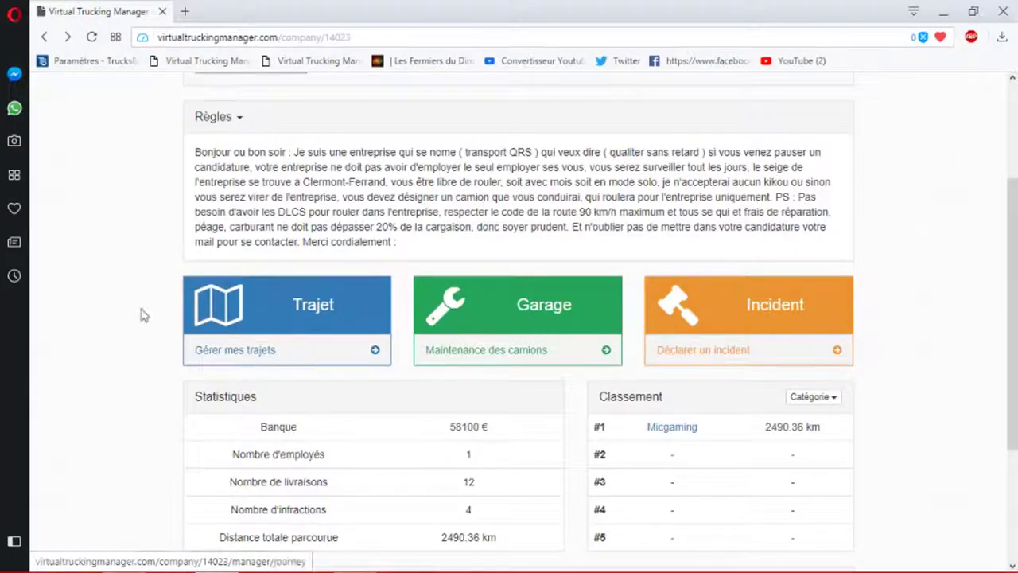
scroll(331, 304, "up", 2)
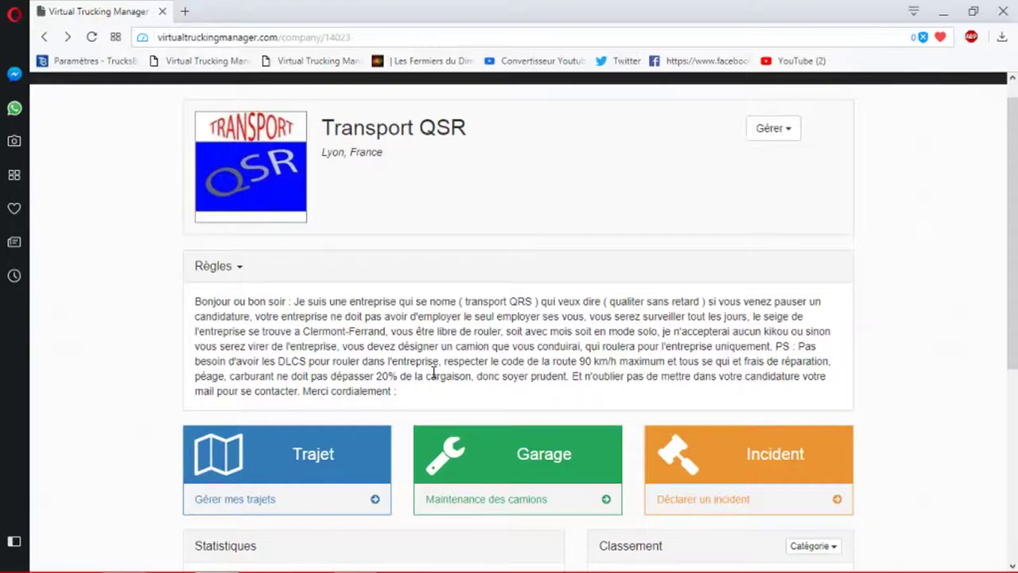
left_click(219, 267)
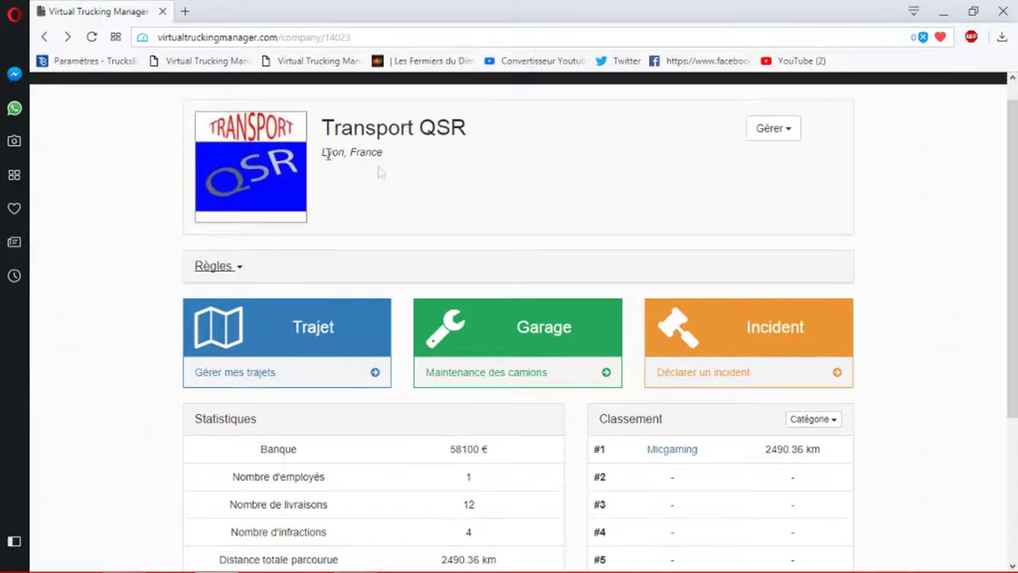
Open the list of own trips and view the details of the Bratislava - Linz trip.
scroll(347, 376, "down", 1)
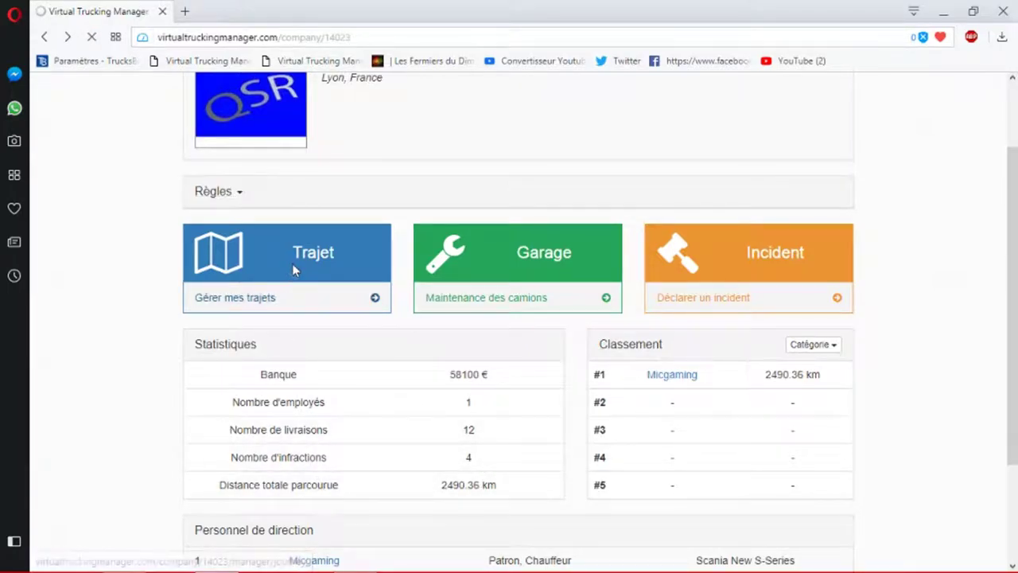
left_click(377, 302)
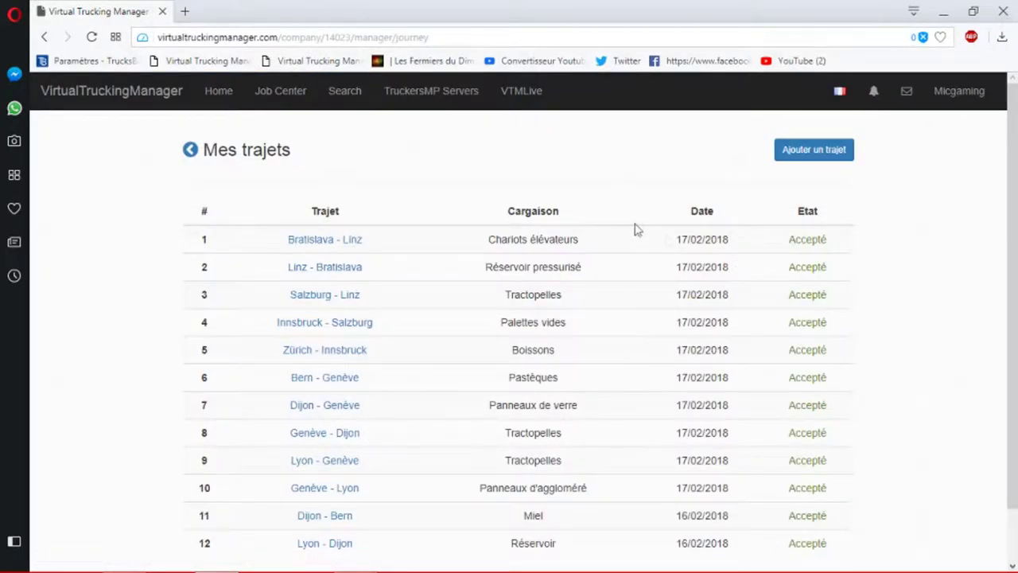
scroll(591, 211, "down", 1)
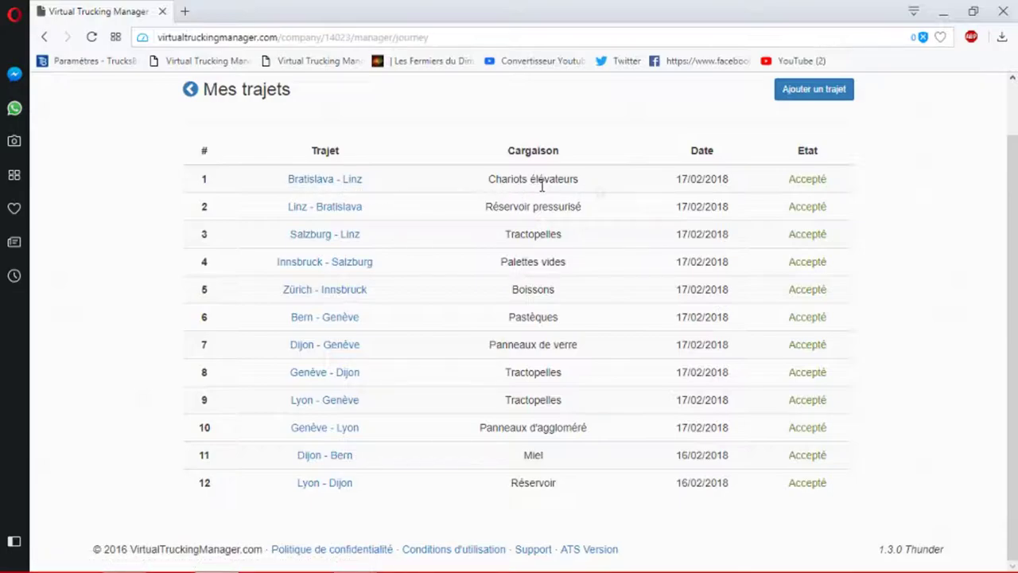
left_click(355, 181)
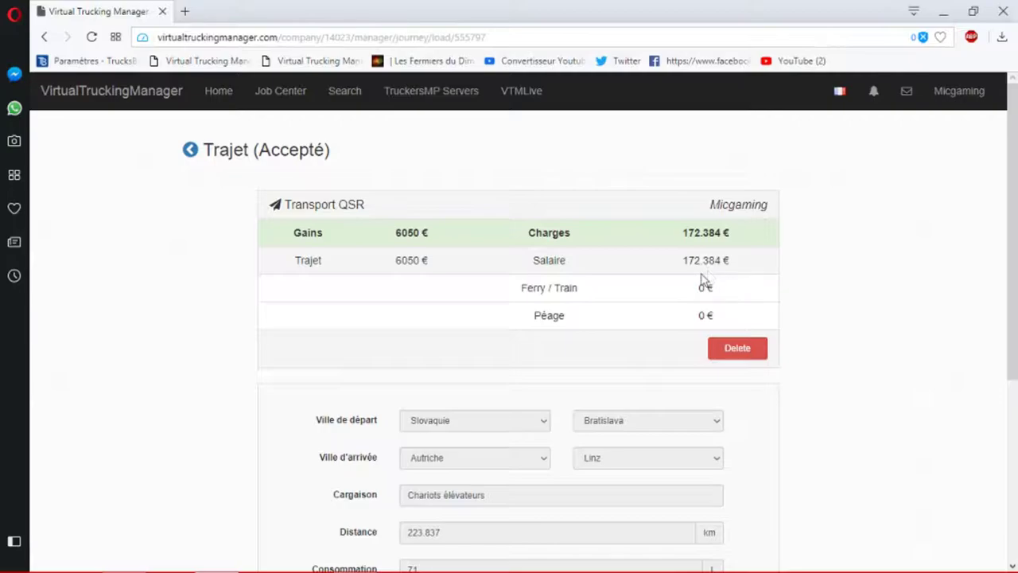
Examine the trip's route, cargo, distance, consumption, weight, earnings, charges and comment.
scroll(379, 276, "down", 2)
scroll(501, 272, "down", 2)
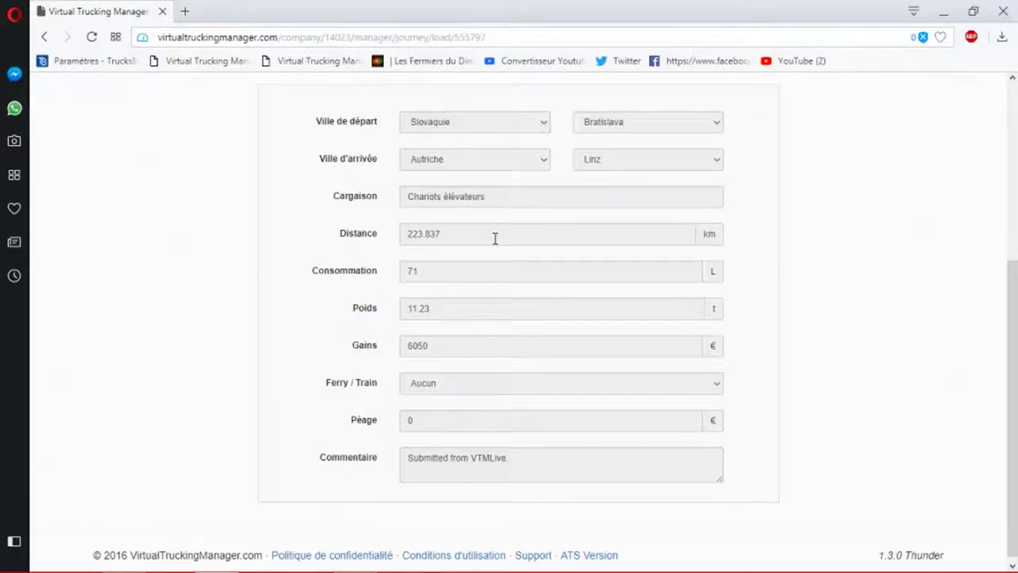
scroll(493, 247, "down", 1)
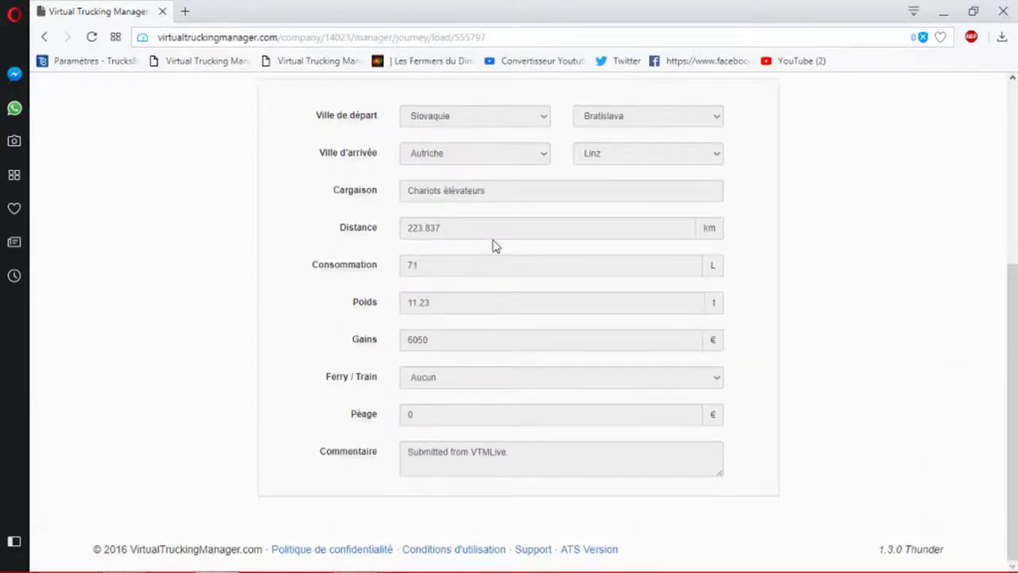
scroll(493, 247, "up", 1)
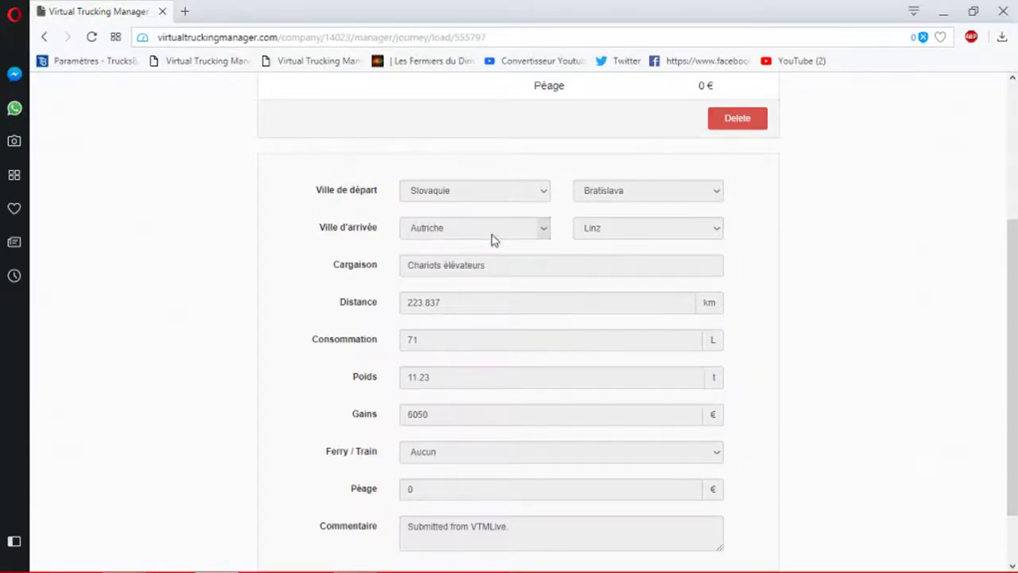
scroll(505, 278, "up", 3)
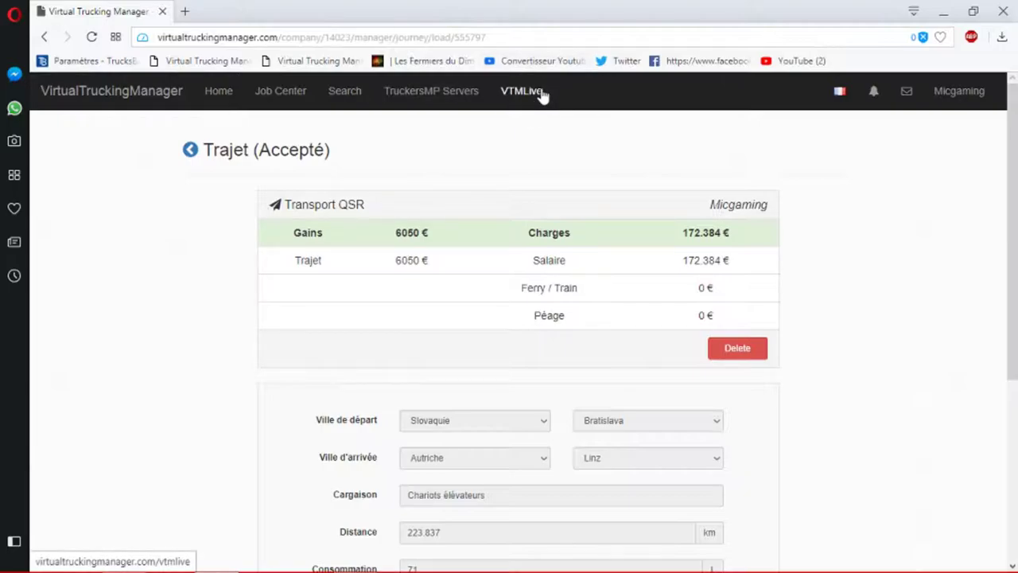
scroll(489, 429, "down", 4)
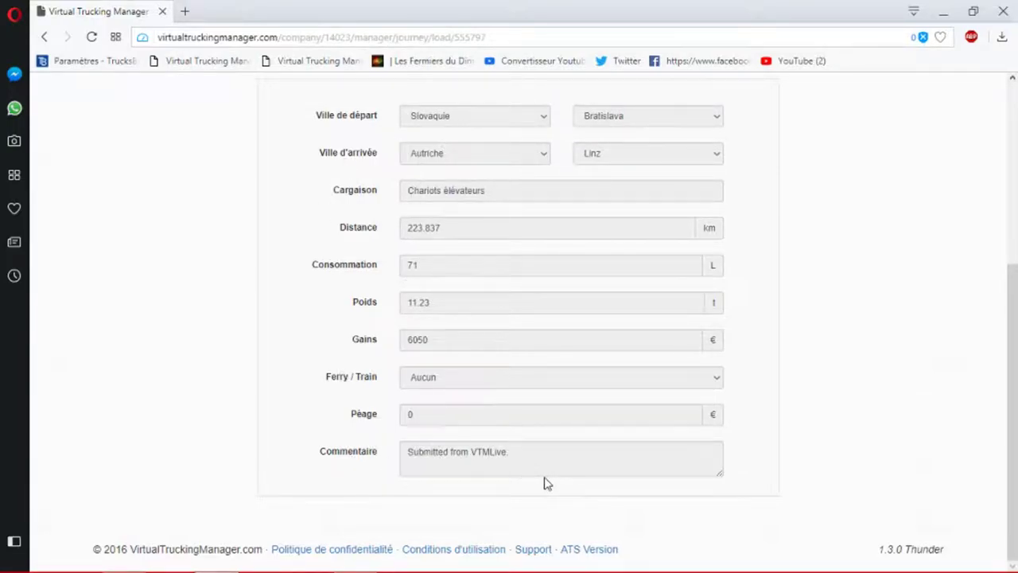
scroll(532, 289, "up", 3)
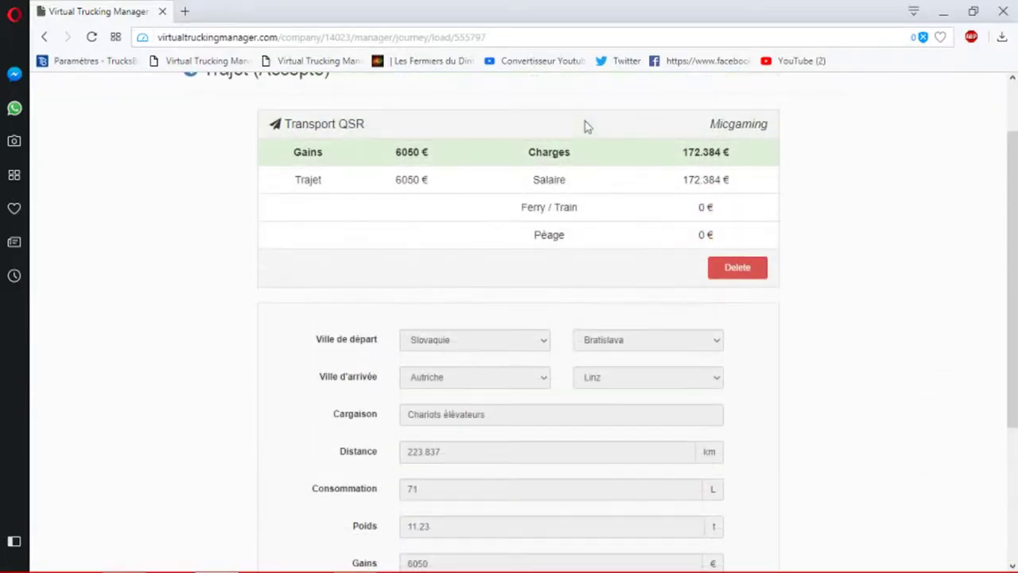
scroll(543, 236, "down", 3)
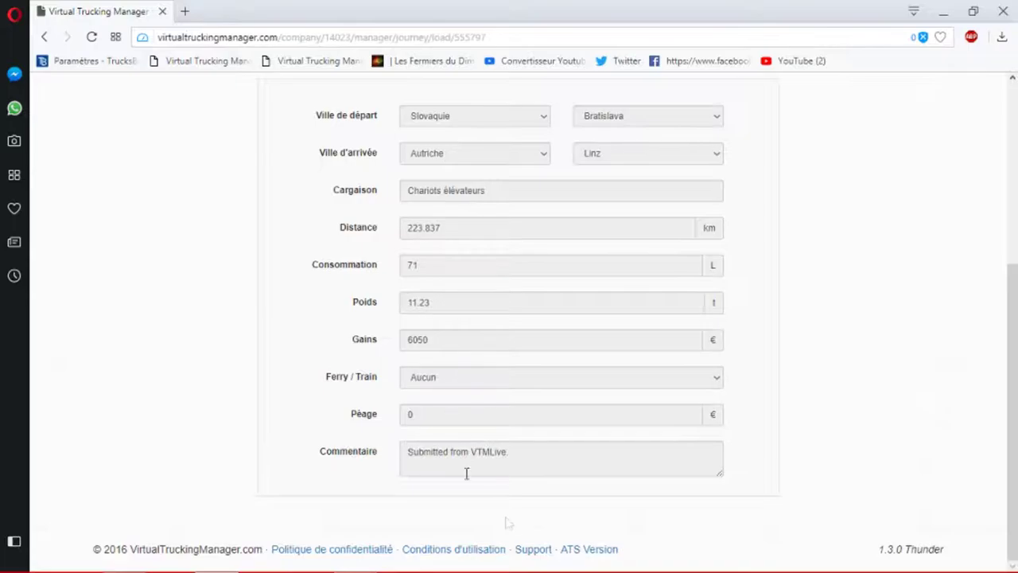
scroll(478, 378, "up", 3)
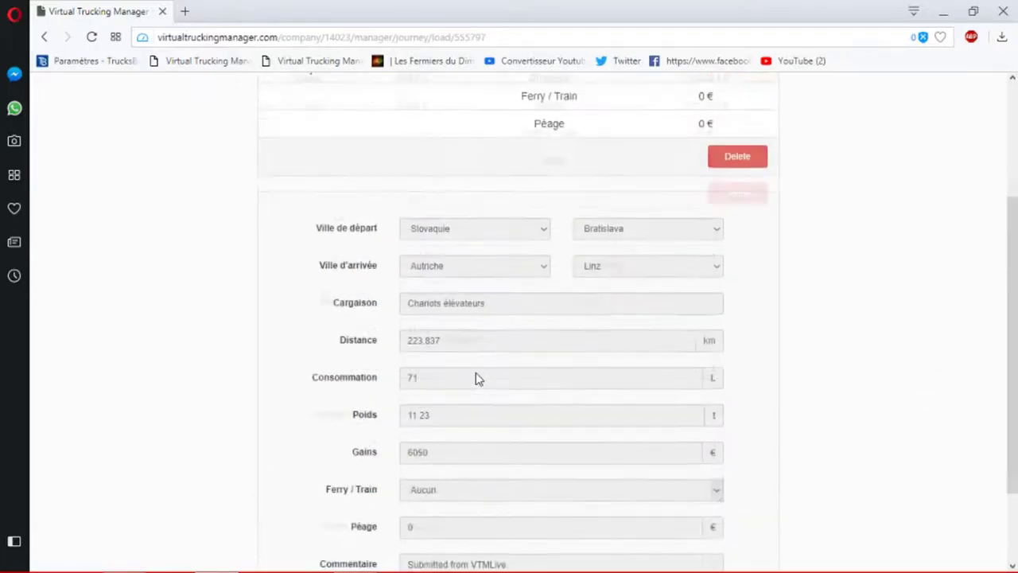
scroll(478, 378, "down", 2)
scroll(565, 318, "up", 4)
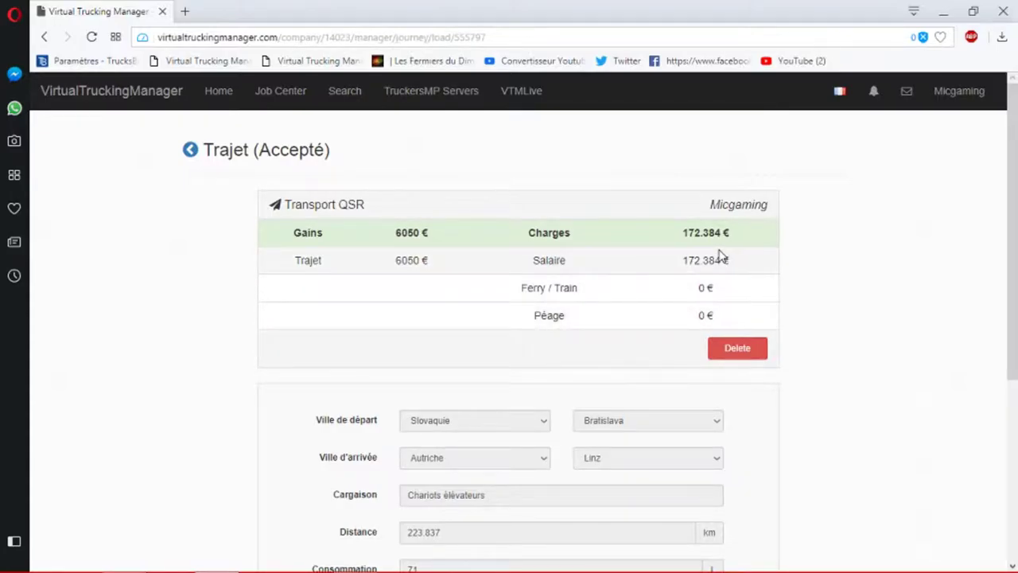
scroll(654, 295, "down", 1)
scroll(654, 295, "up", 1)
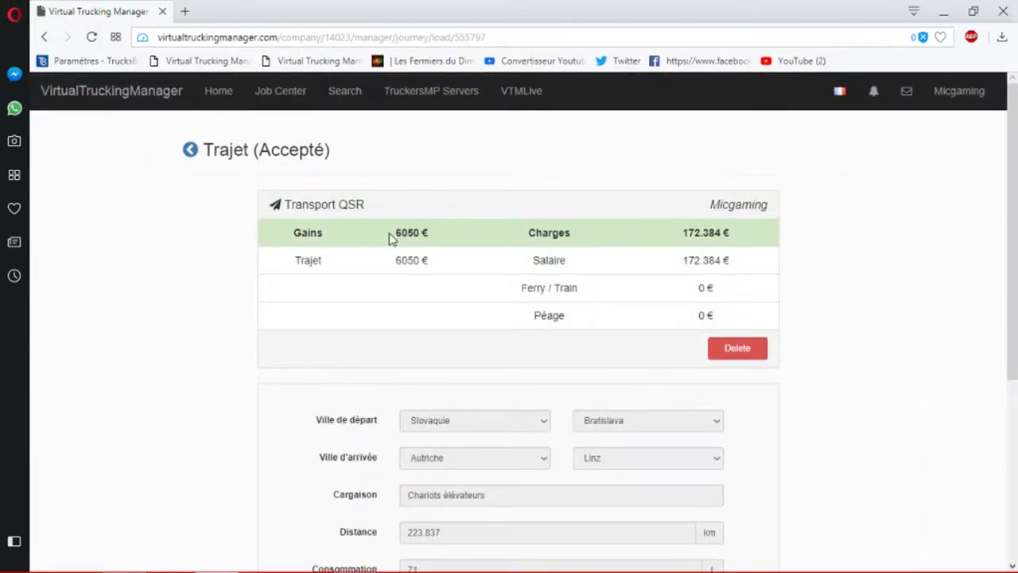
Highlight the trip's total gains amount and review the charges and delivery details.
left_click_drag(394, 233, 436, 246)
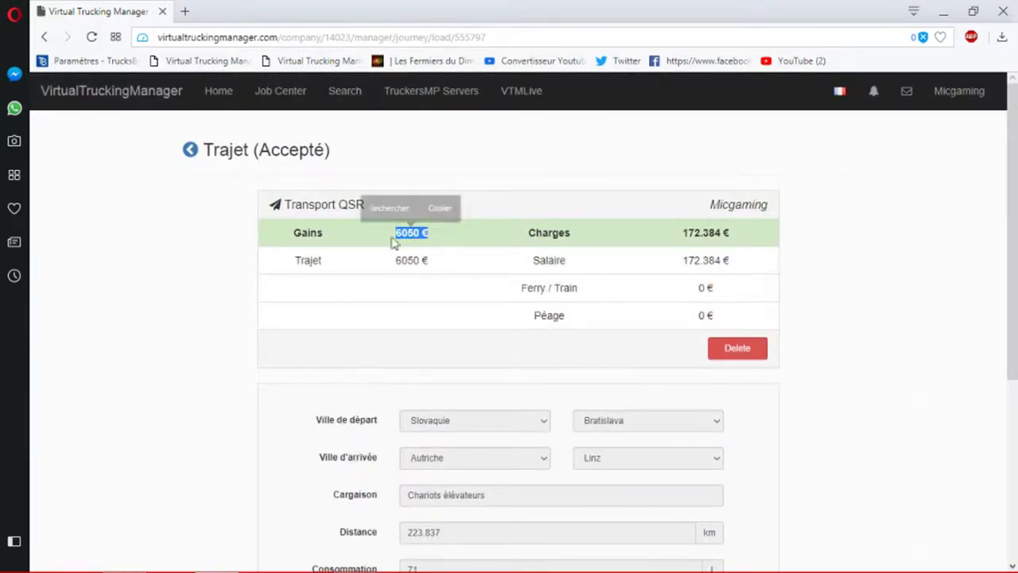
left_click(450, 233)
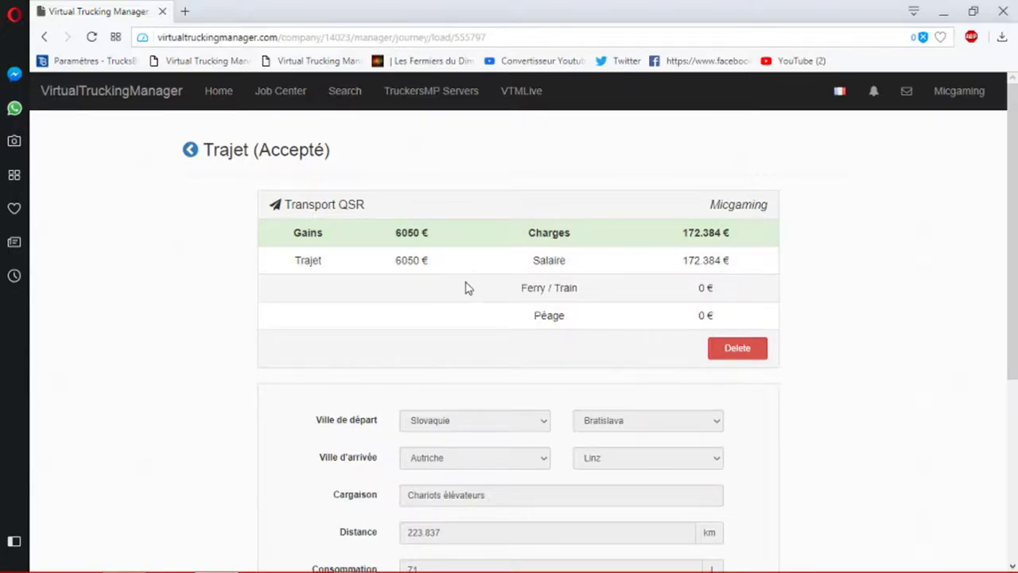
scroll(398, 271, "down", 3)
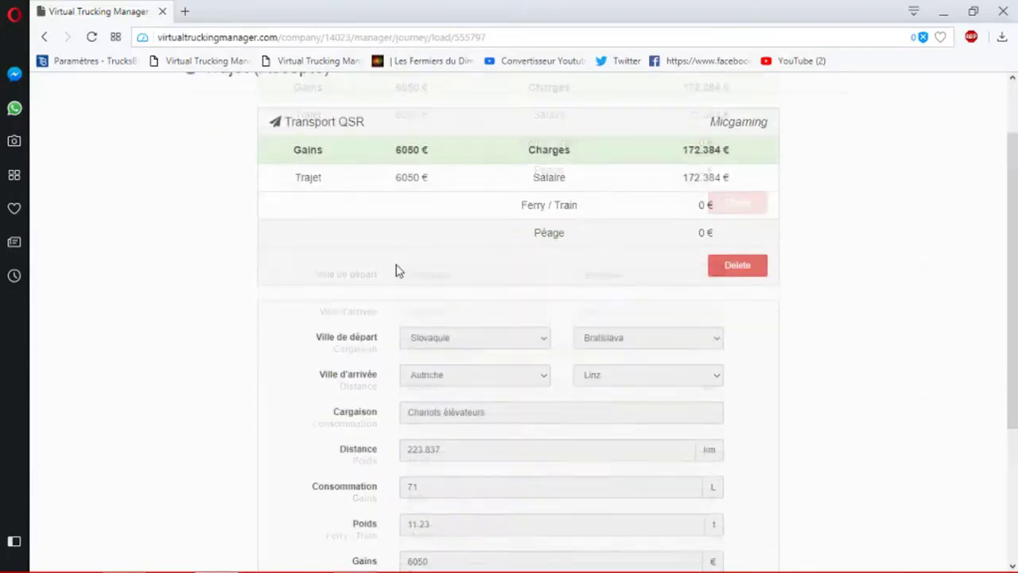
scroll(393, 251, "up", 4)
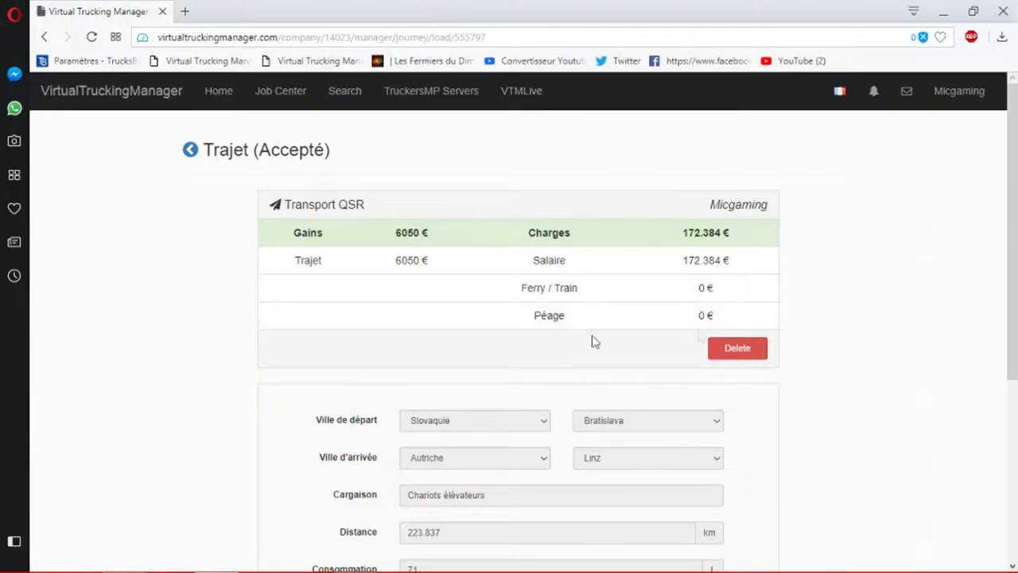
scroll(522, 341, "down", 2)
scroll(522, 340, "down", 2)
scroll(512, 347, "up", 4)
Return to the trip list, look it over and go back to the company page.
left_click(44, 36)
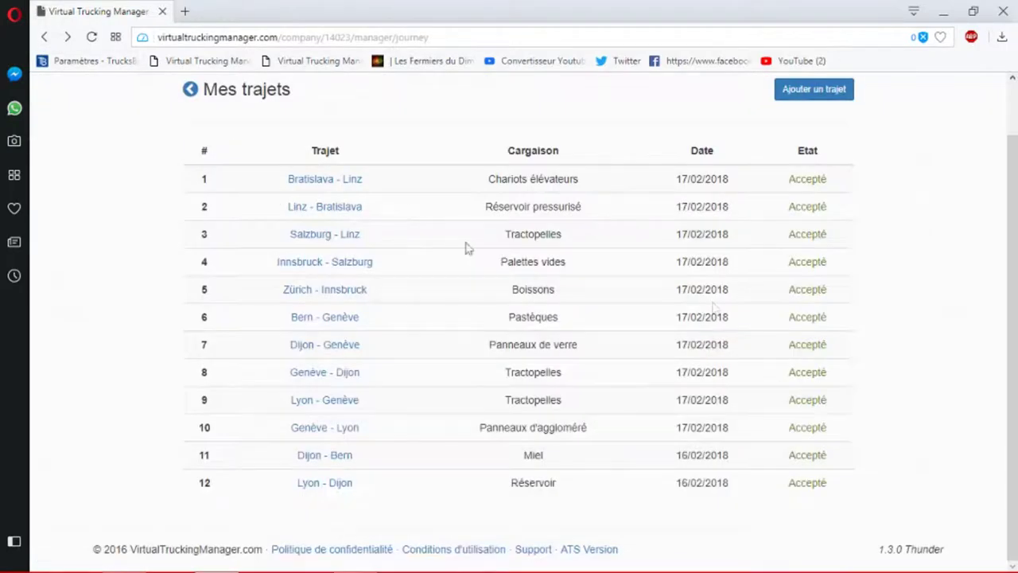
scroll(739, 174, "up", 1)
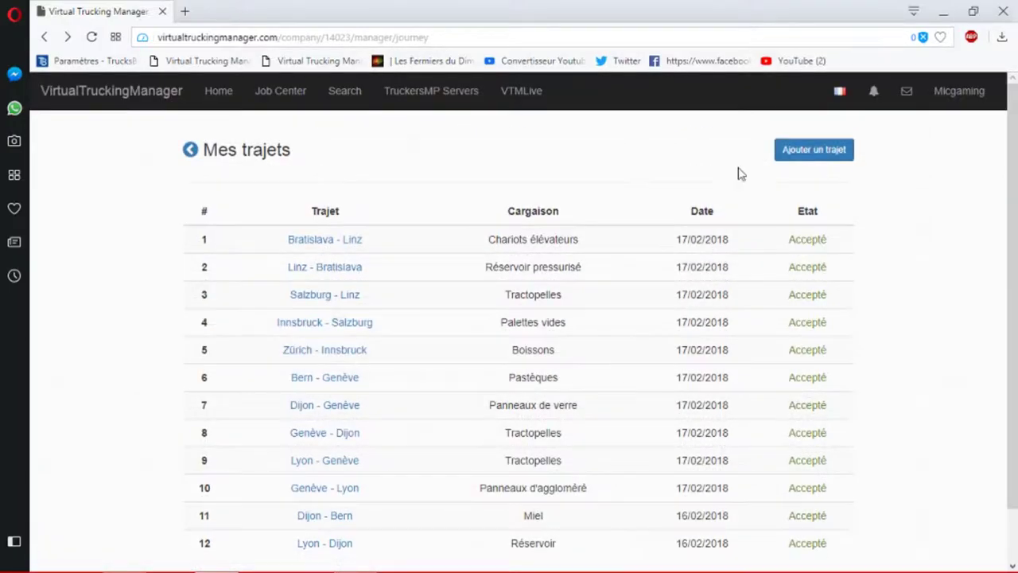
scroll(405, 371, "down", 1)
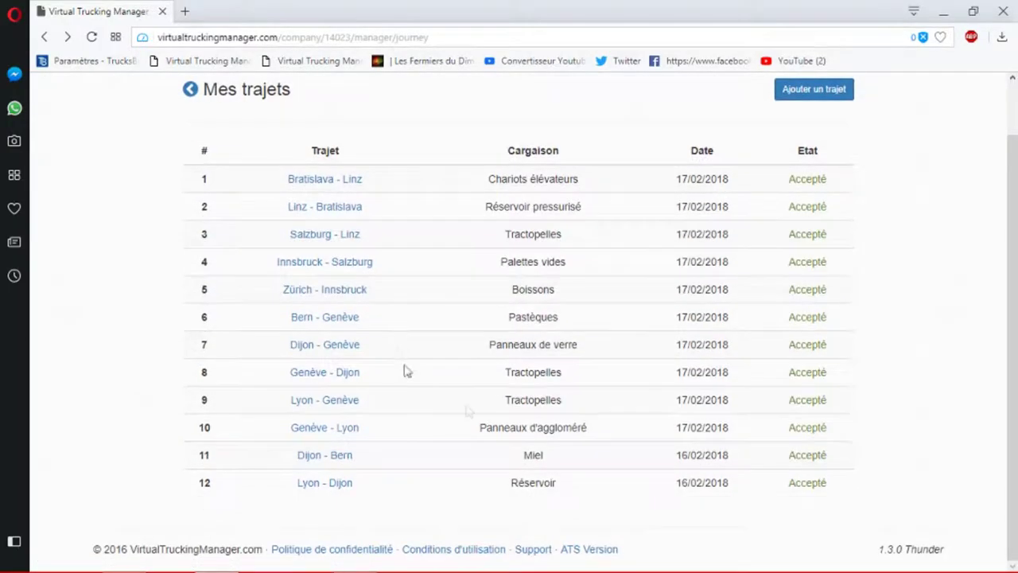
left_click(44, 37)
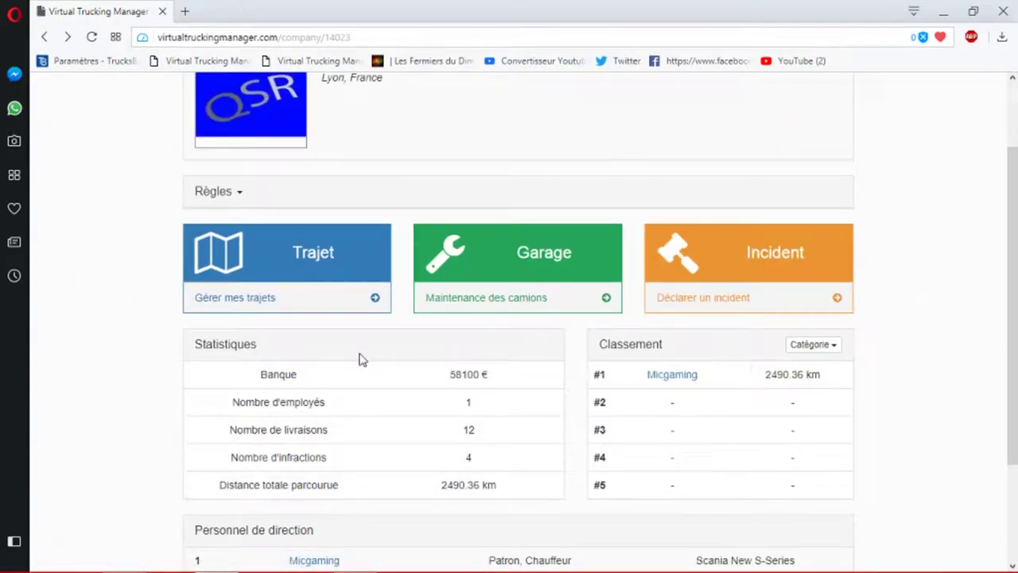
View both reports in the garage's maintenance centre and return to the company page.
left_click(518, 296)
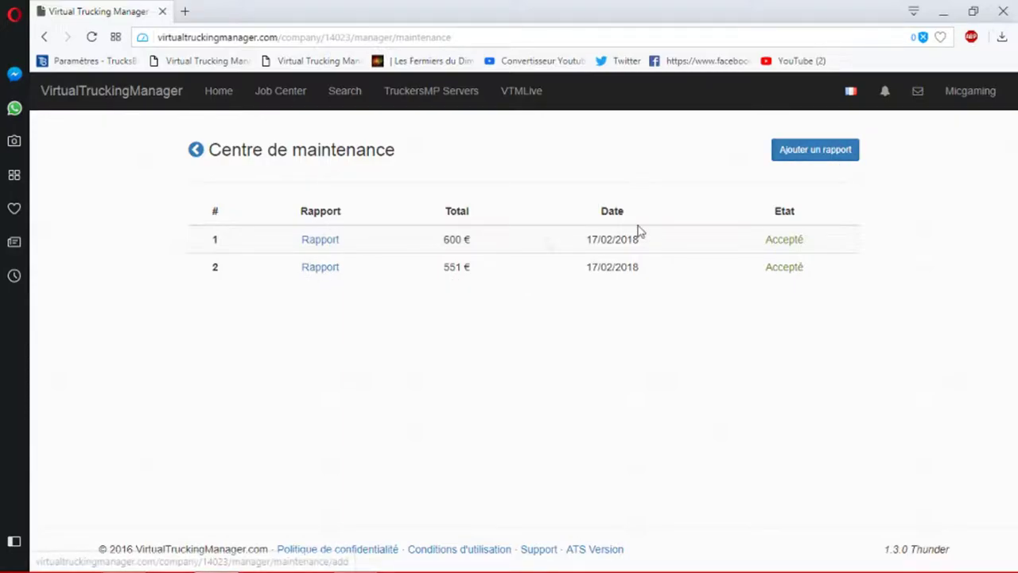
left_click(320, 241)
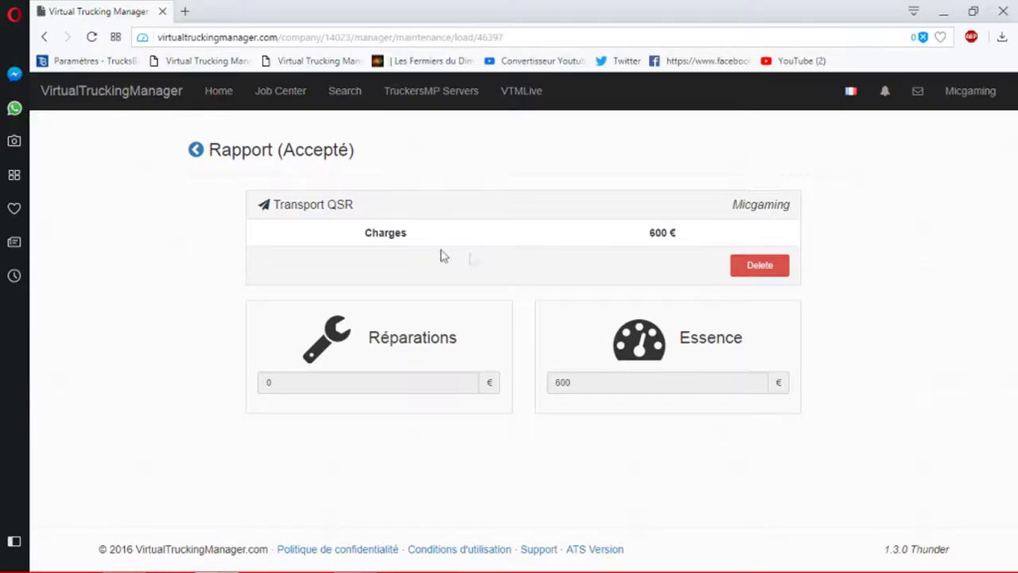
left_click(44, 36)
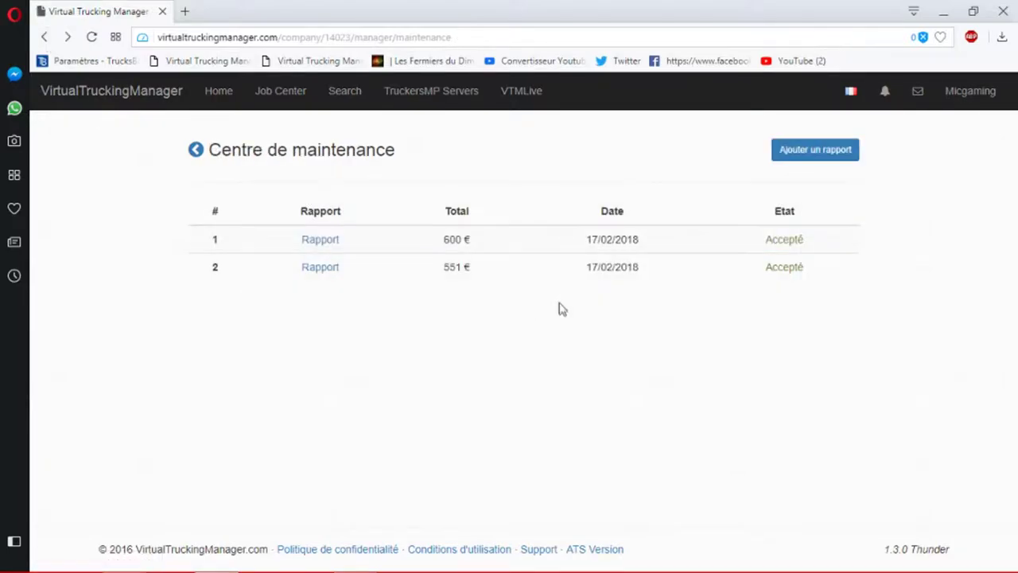
left_click(320, 269)
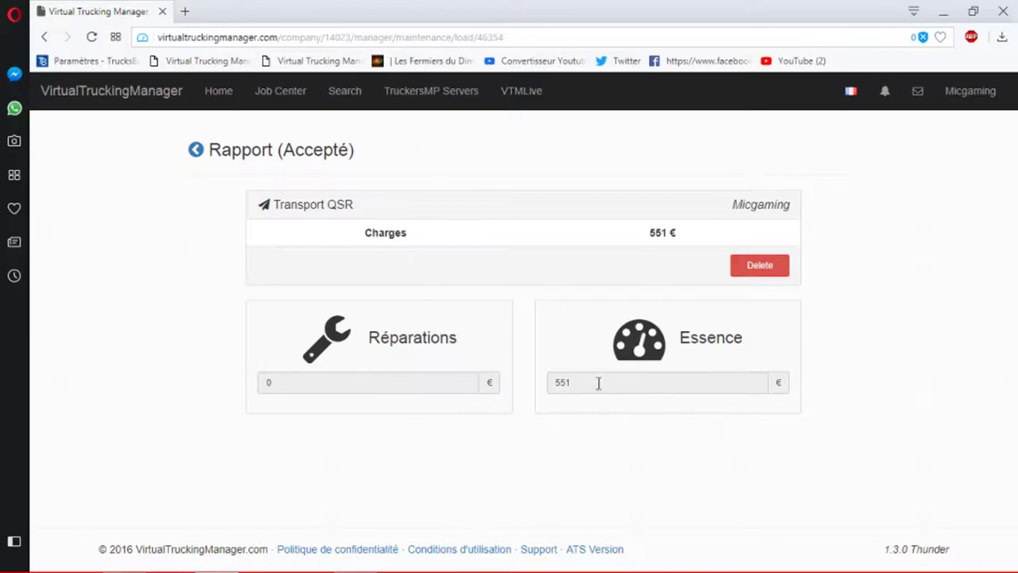
left_click(45, 36)
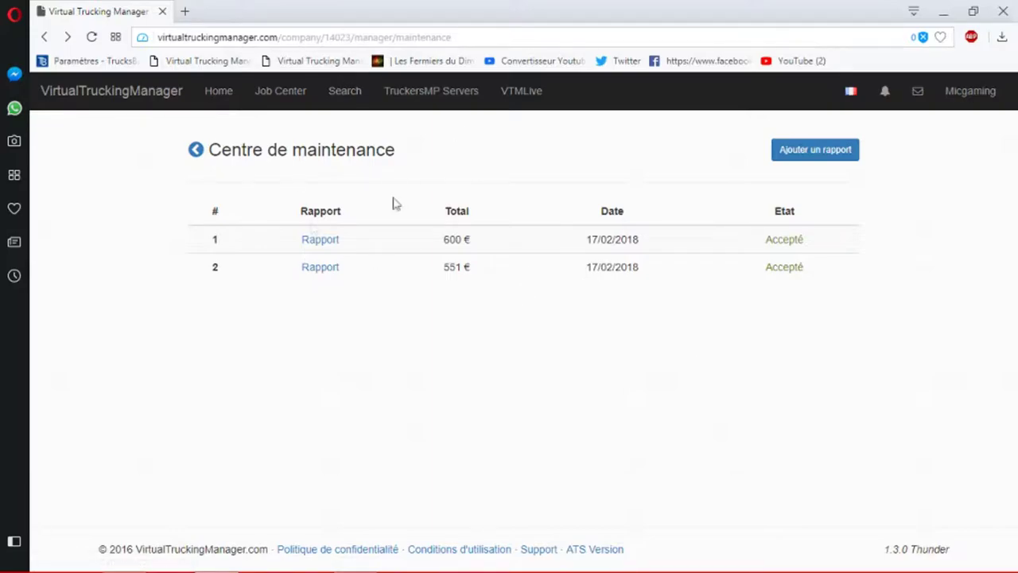
left_click(44, 37)
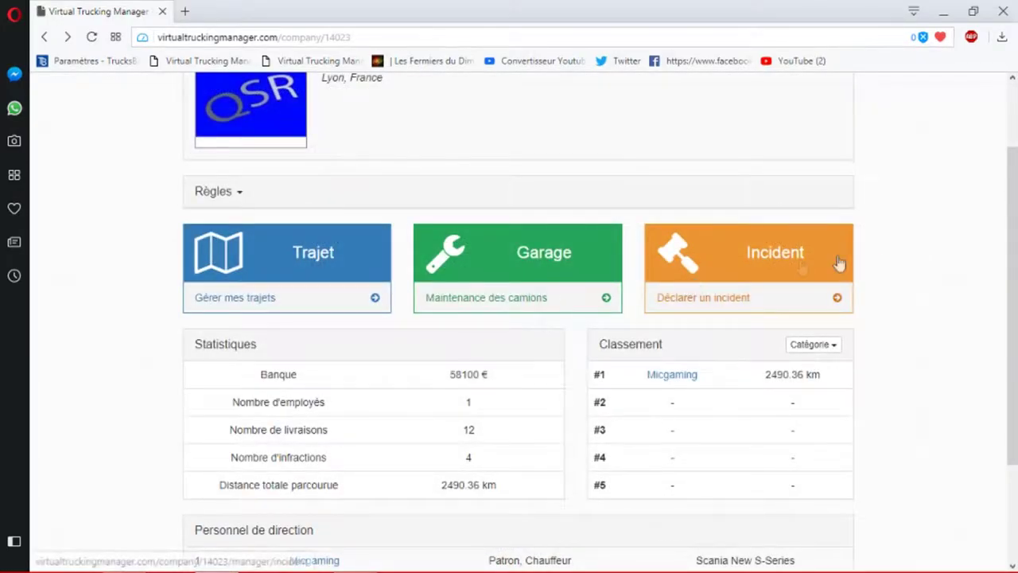
Open the incident list and view the details of the speeding incident in Linz.
left_click(774, 252)
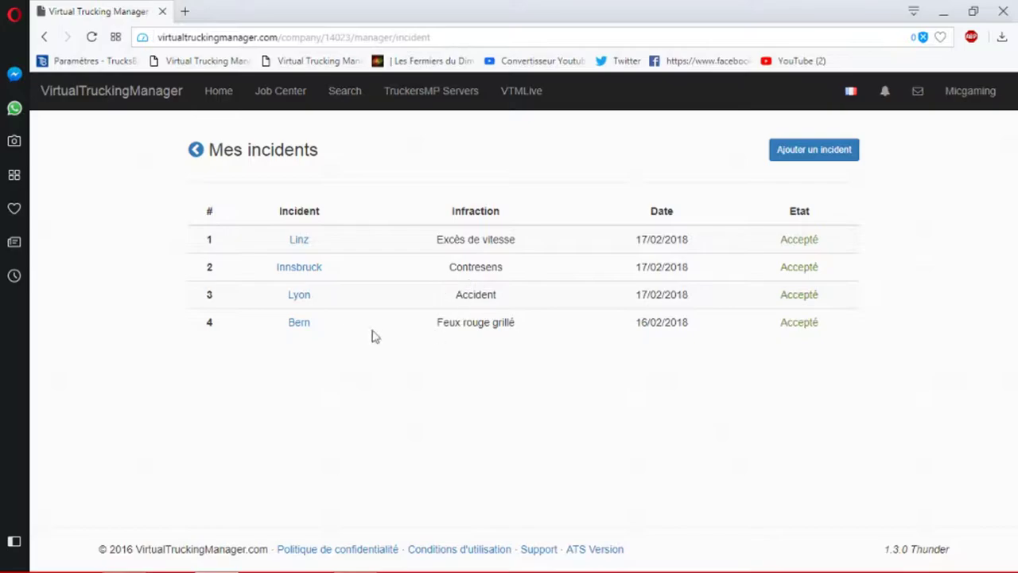
left_click(300, 241)
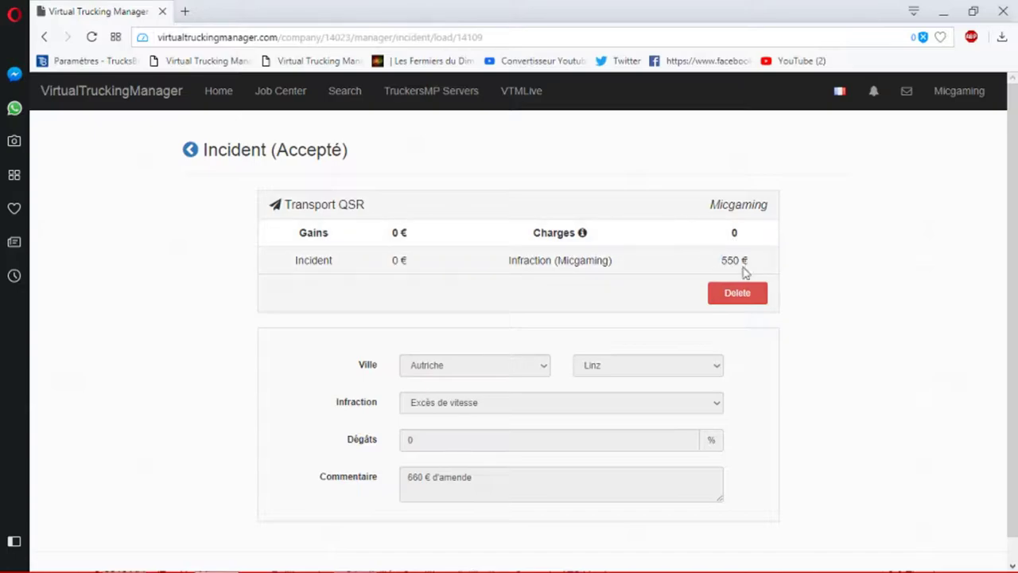
Return from the incident to the company page and look over its statistics, ranking and staff sections.
left_click(45, 37)
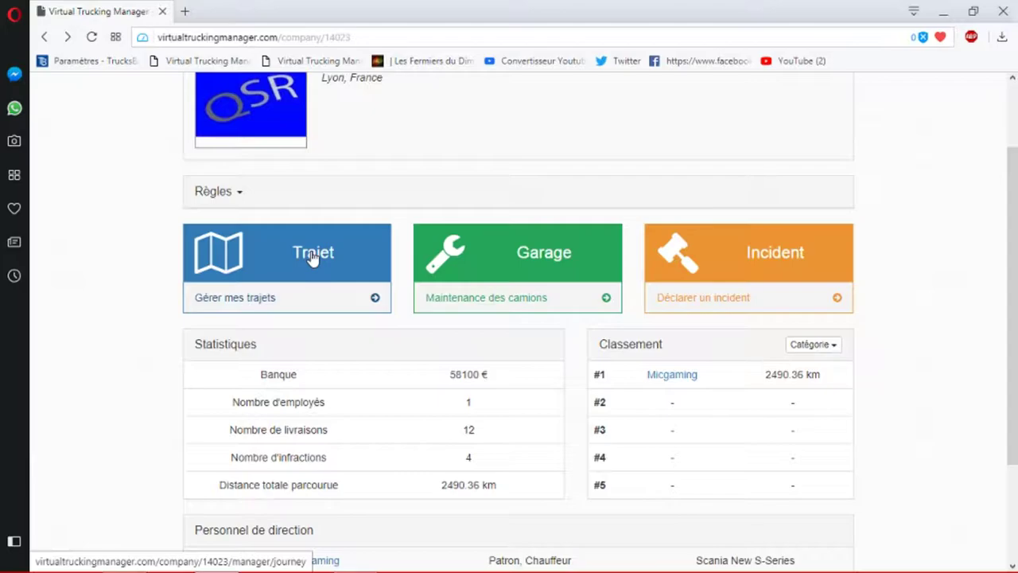
scroll(468, 266, "down", 2)
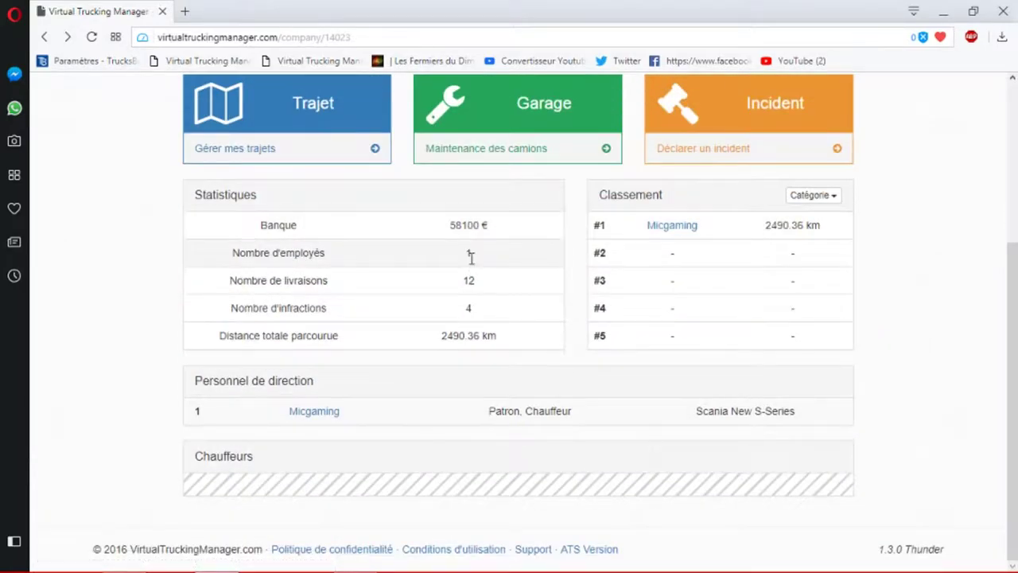
scroll(368, 409, "up", 4)
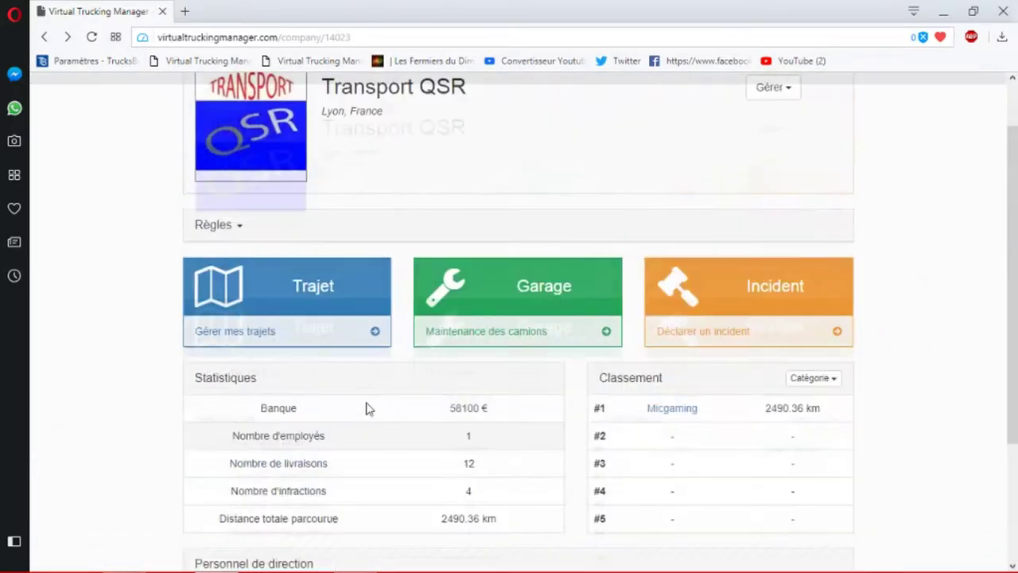
Open the company's administration area and view its dashboard and reports list.
left_click(770, 161)
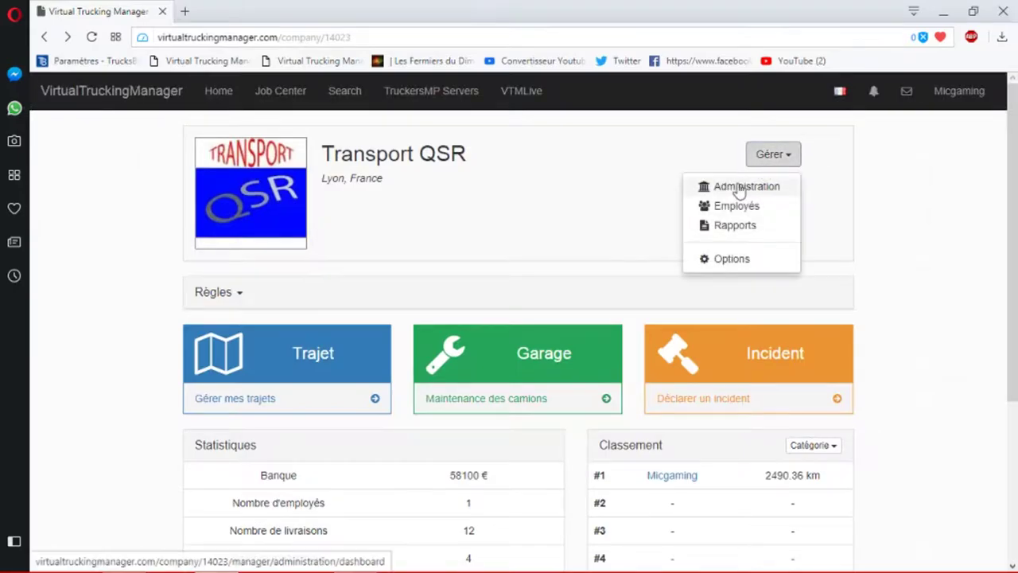
left_click(740, 185)
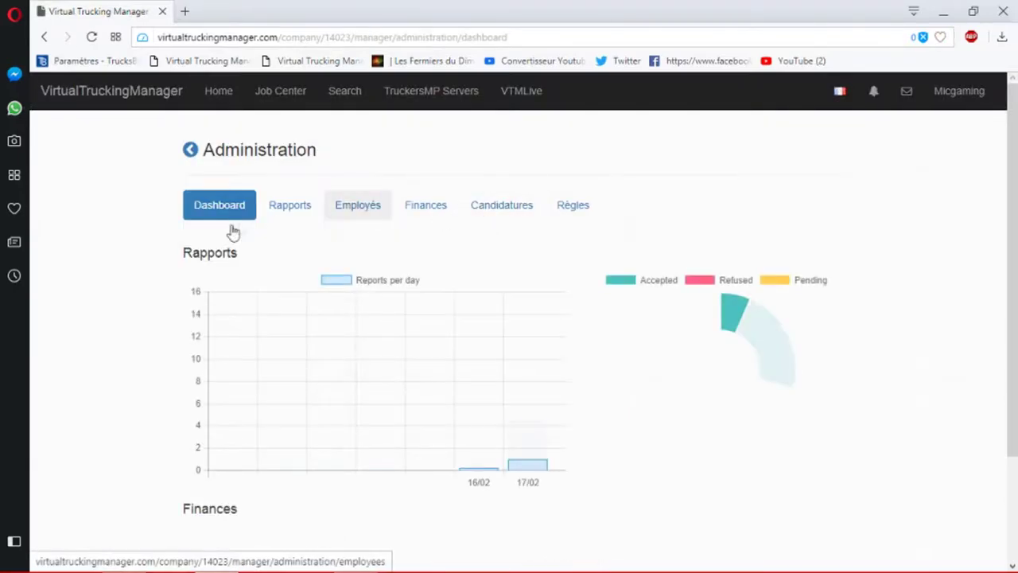
left_click(287, 206)
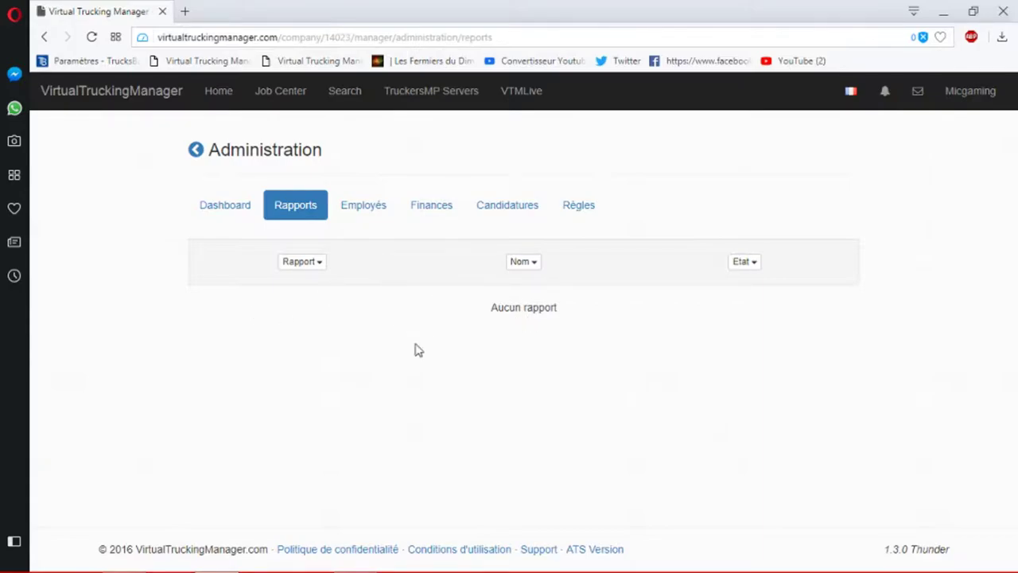
Select the only employee in the administration's employee section and review their statistics and the available company status options.
left_click(380, 216)
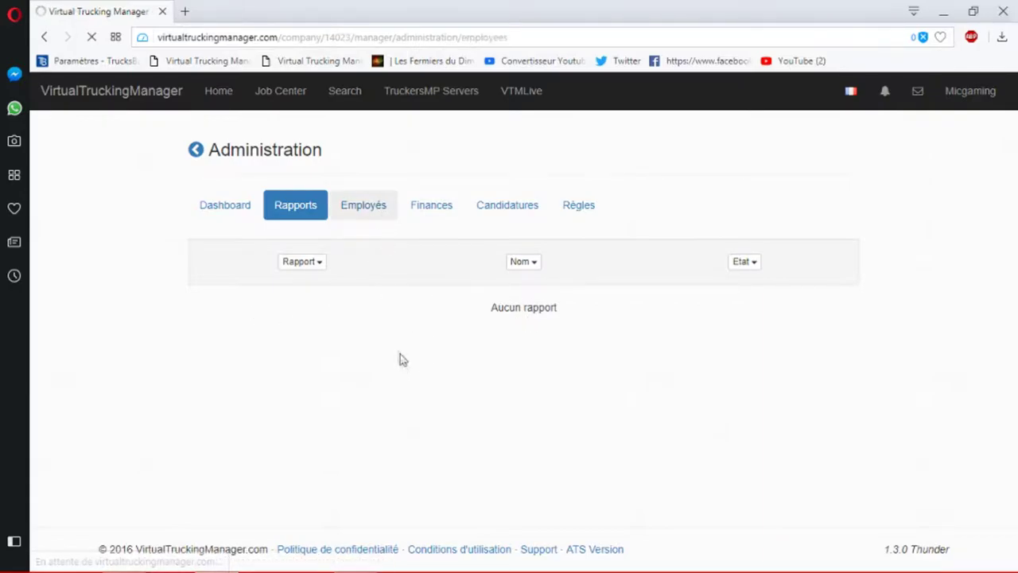
left_click(598, 294)
left_click(529, 320)
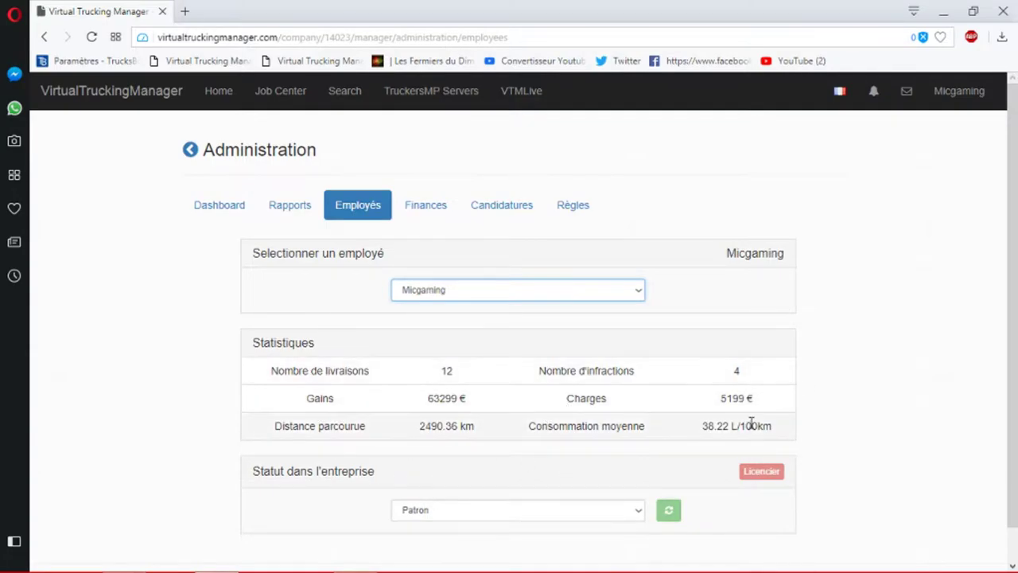
left_click(641, 513)
scroll(632, 494, "down", 1)
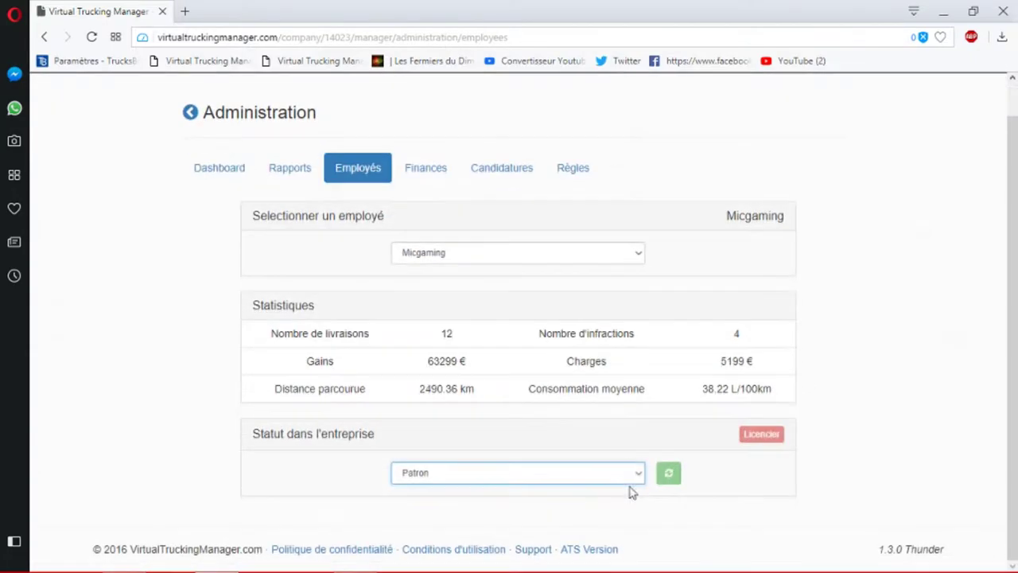
left_click(634, 475)
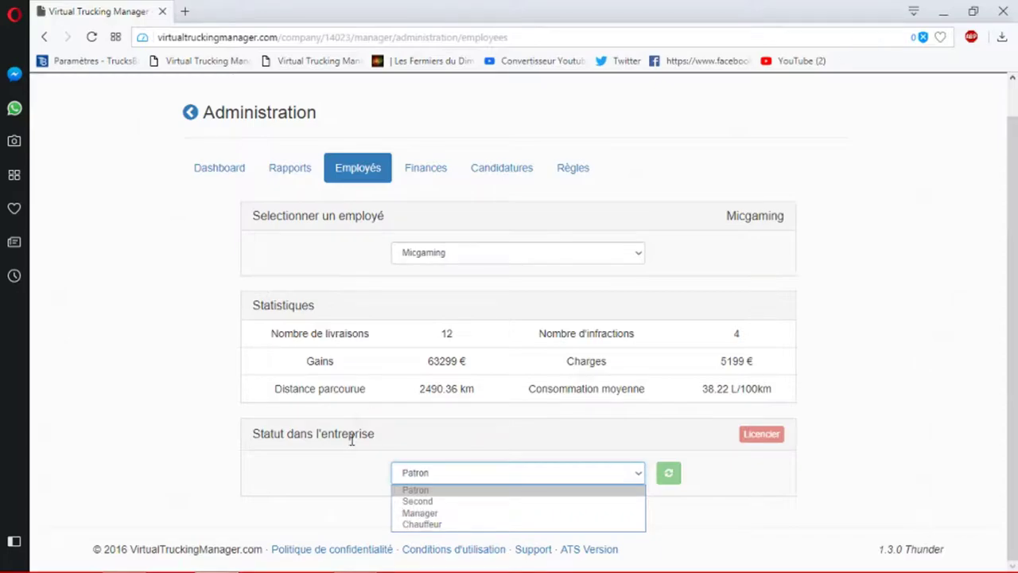
scroll(374, 402, "up", 1)
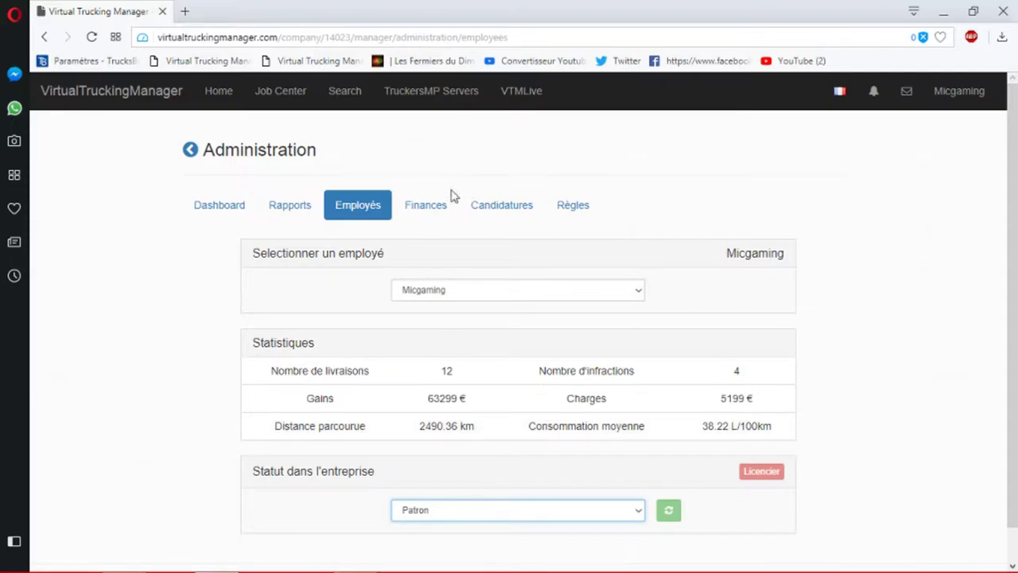
View the administration's salary and per-kilometre bonus settings, followed by the job applications.
left_click(434, 213)
left_click(433, 213)
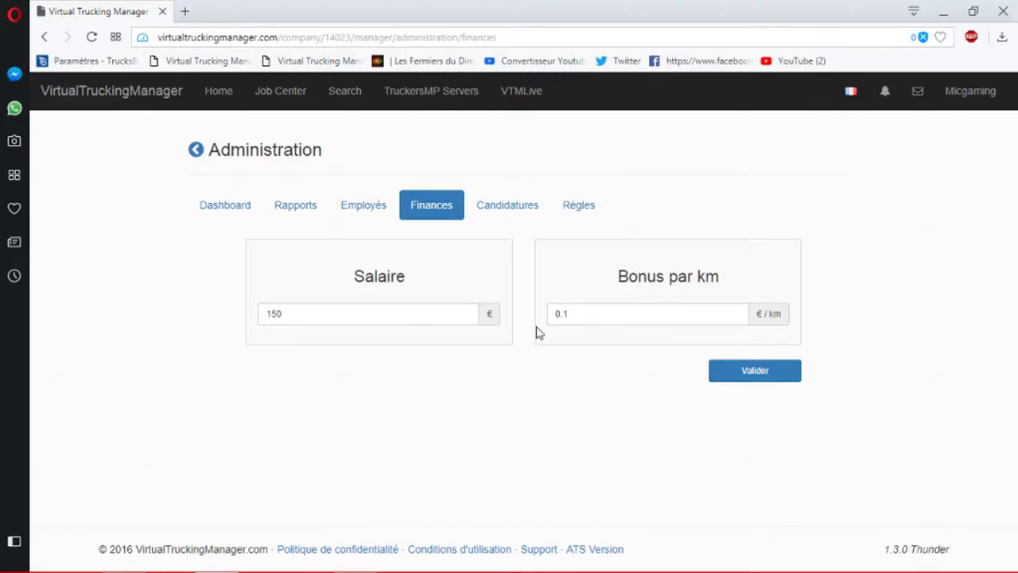
left_click(494, 208)
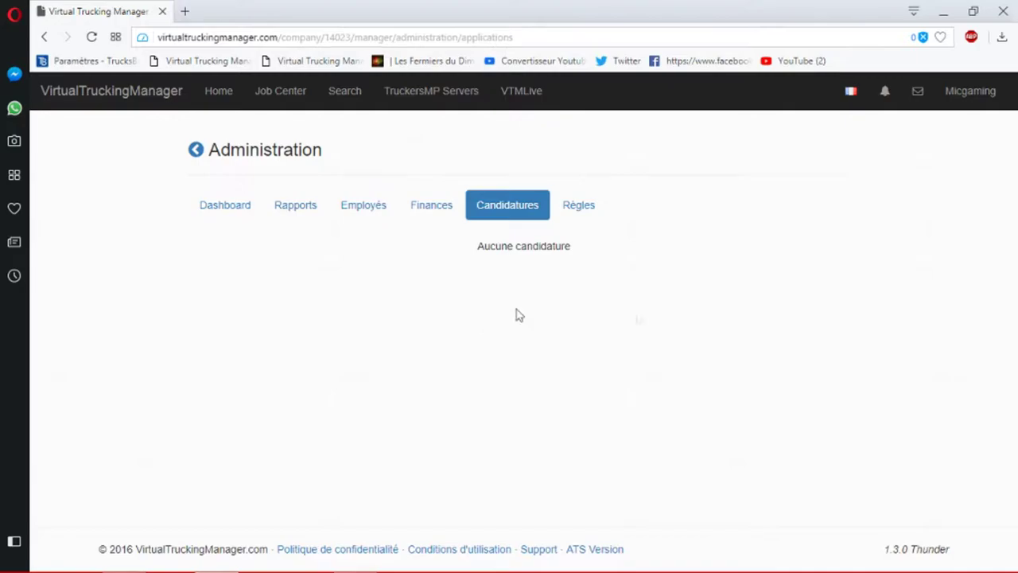
Change the headquarters city in the company rules text to Lyon and save the rules.
left_click(569, 203)
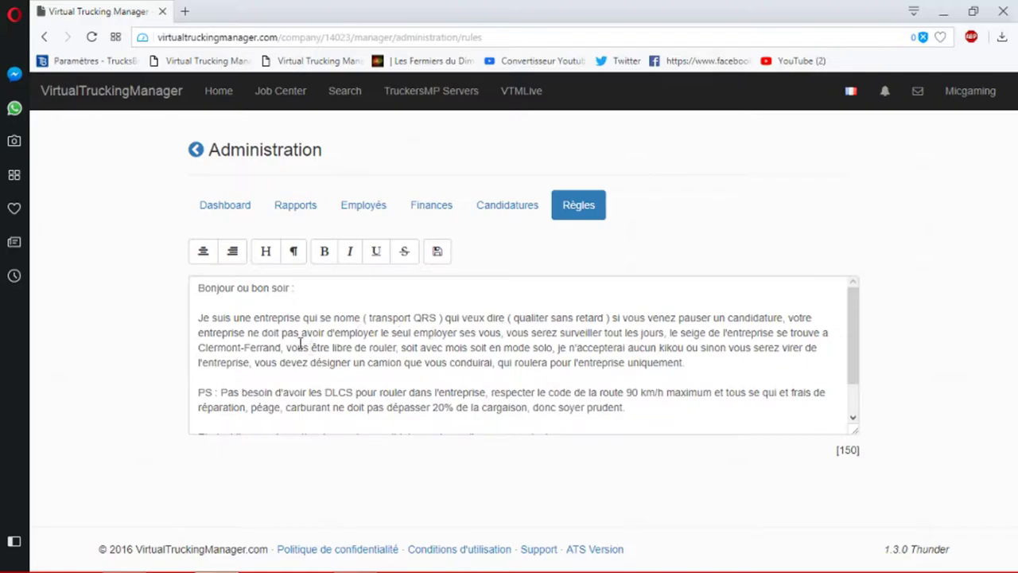
left_click_drag(281, 350, 200, 355)
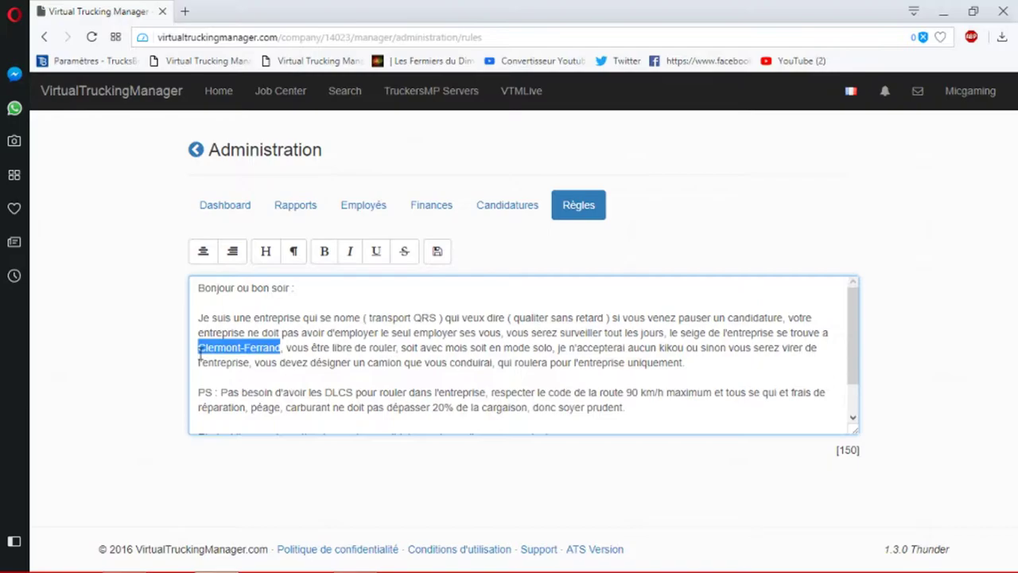
type("Lyon")
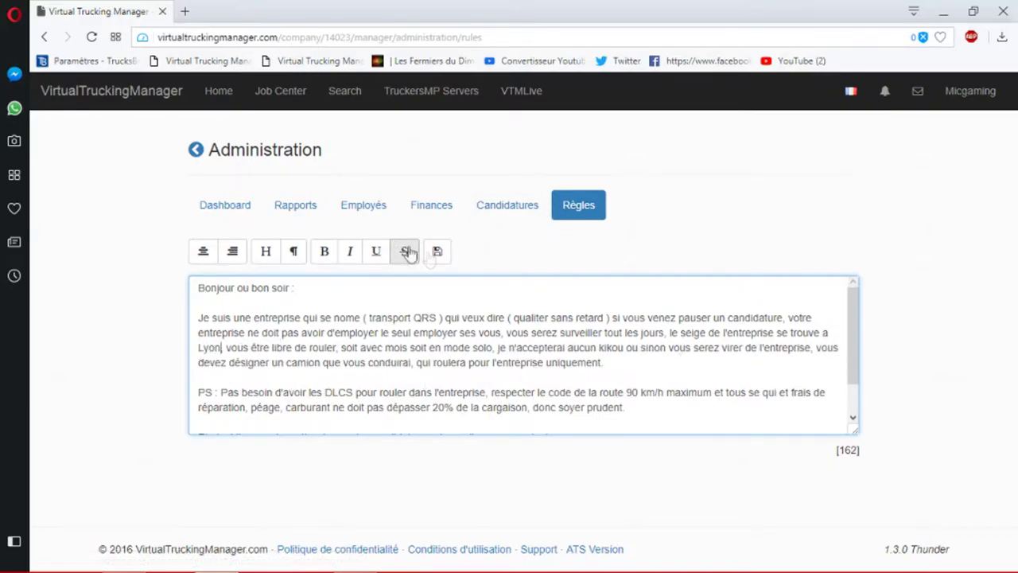
left_click(436, 252)
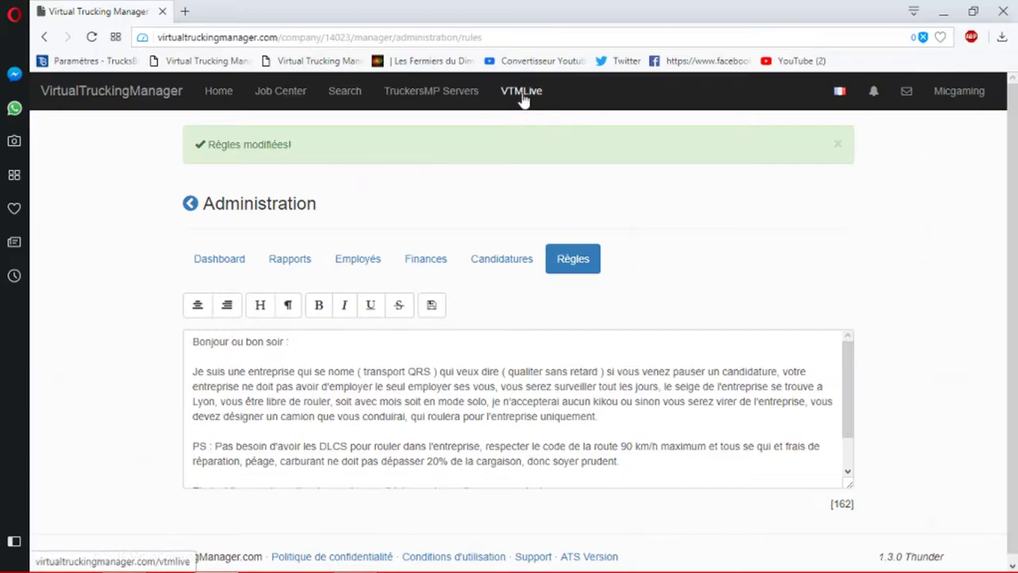
Open the account's own companies list and look over its company slots and workplaces.
left_click(959, 91)
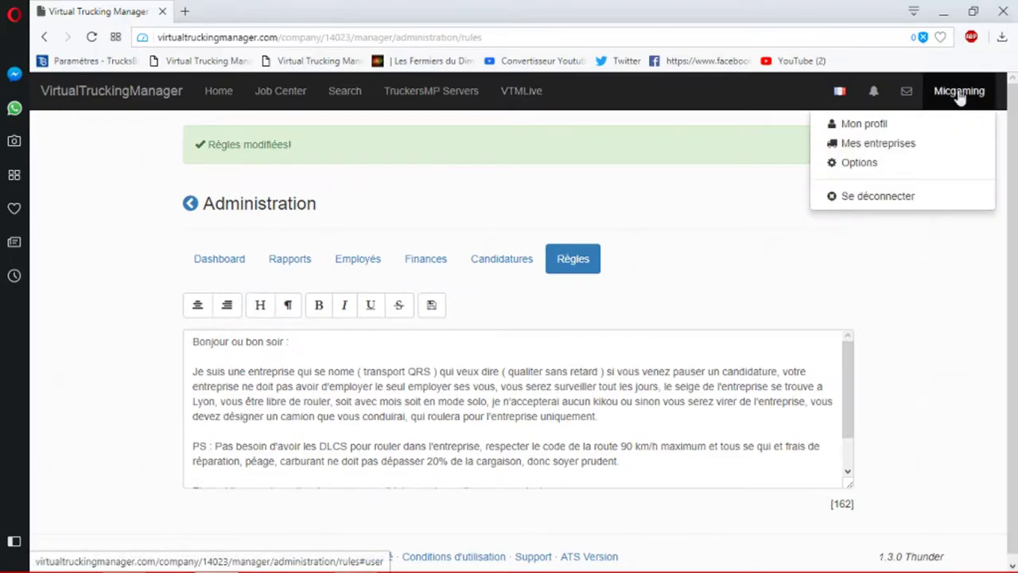
left_click(855, 151)
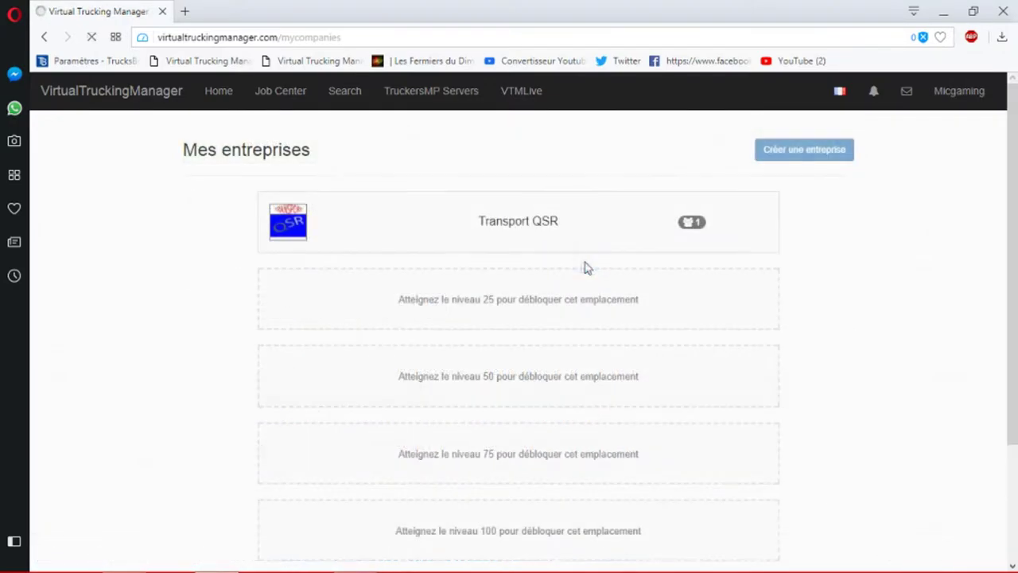
scroll(557, 294, "down", 2)
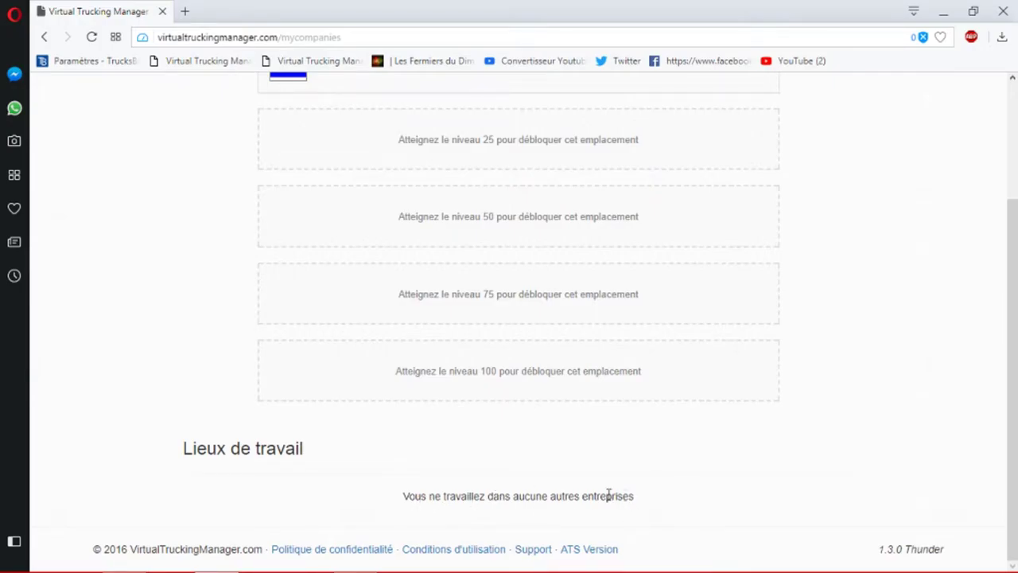
scroll(509, 459, "up", 3)
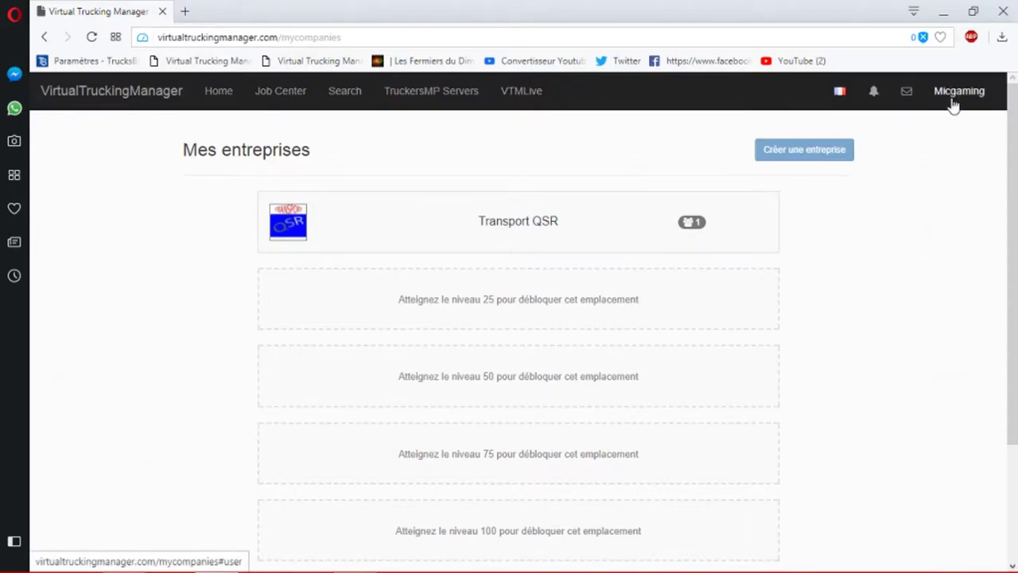
Open the Transport QSR company page and expand its rules to check the edited text.
left_click(504, 236)
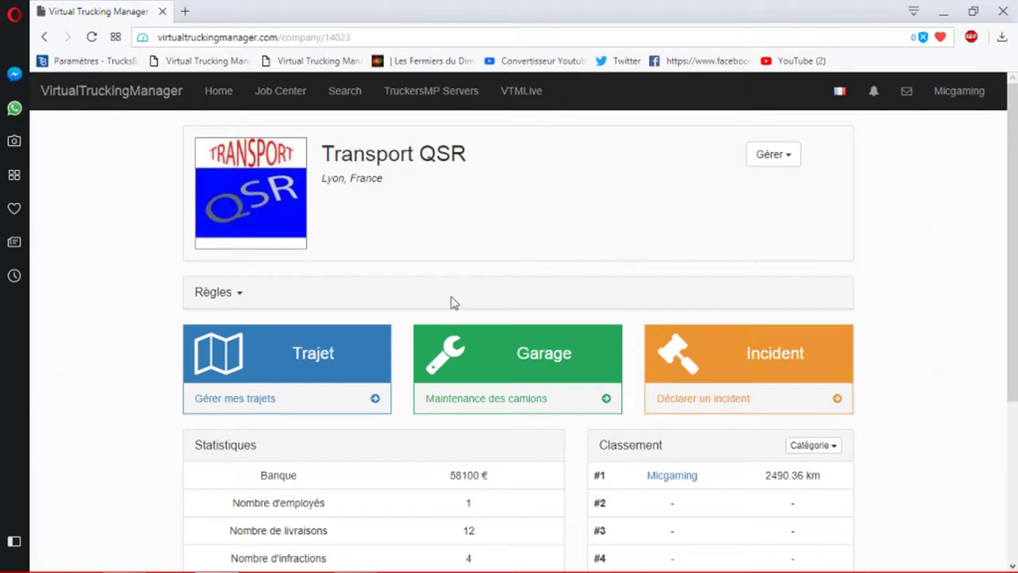
scroll(469, 296, "down", 1)
scroll(424, 284, "up", 1)
left_click(204, 293)
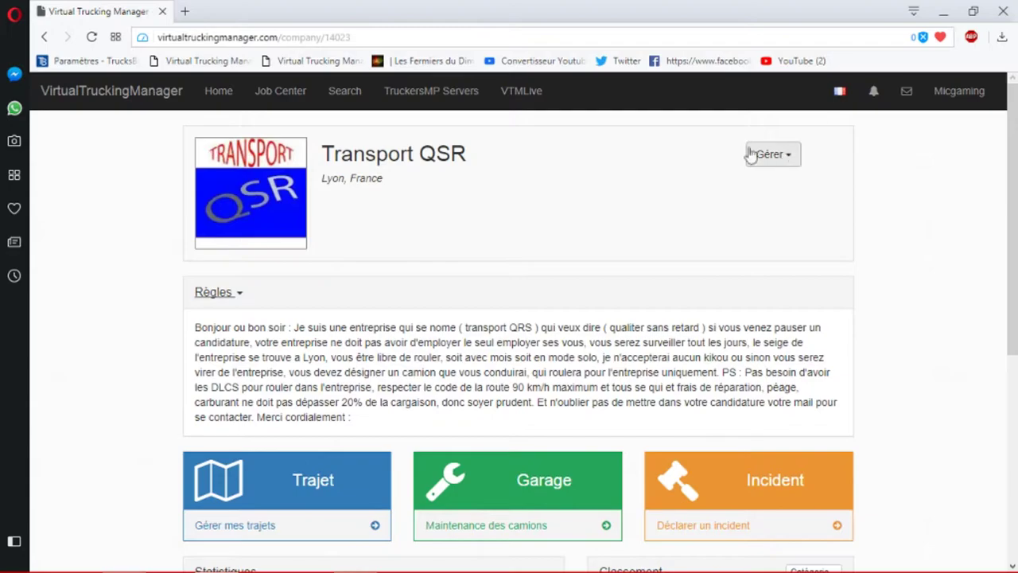
Open the VTMLive page and read its description, installation steps, download section and requirements.
left_click(521, 92)
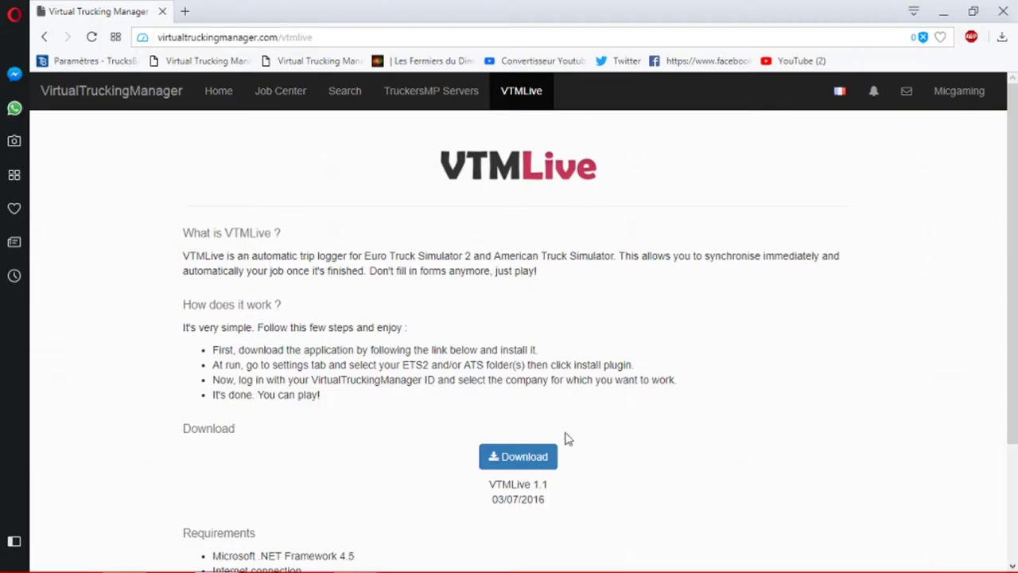
scroll(561, 501, "down", 3)
scroll(550, 483, "up", 3)
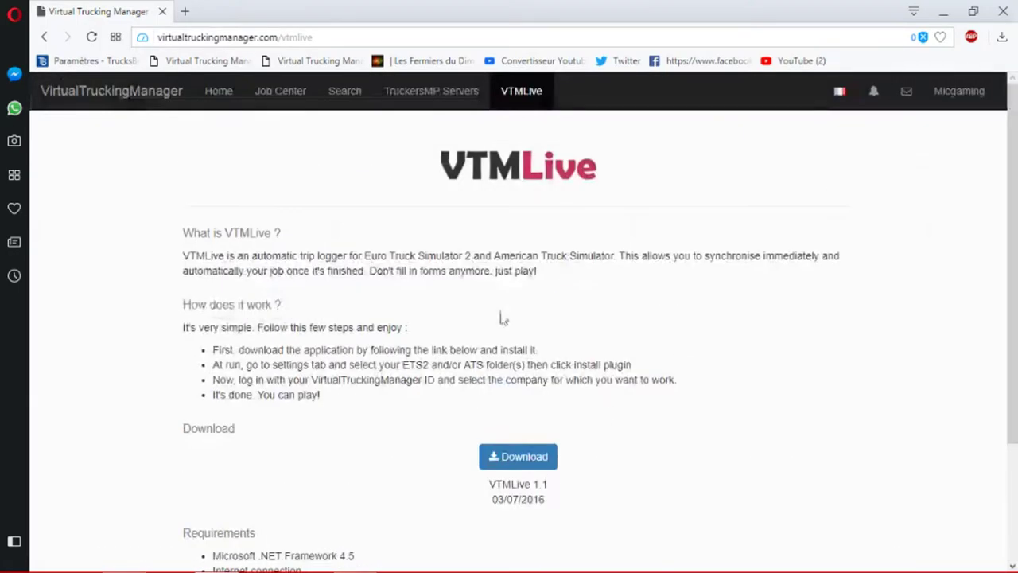
Close the browser and launch the VTMLive application from the desktop.
left_click(1003, 11)
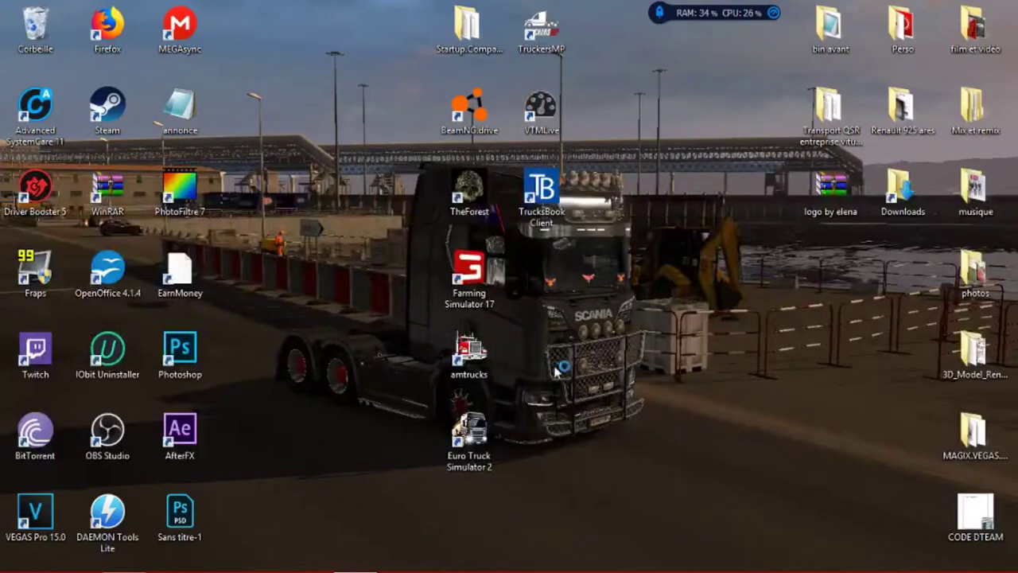
double_click(542, 111)
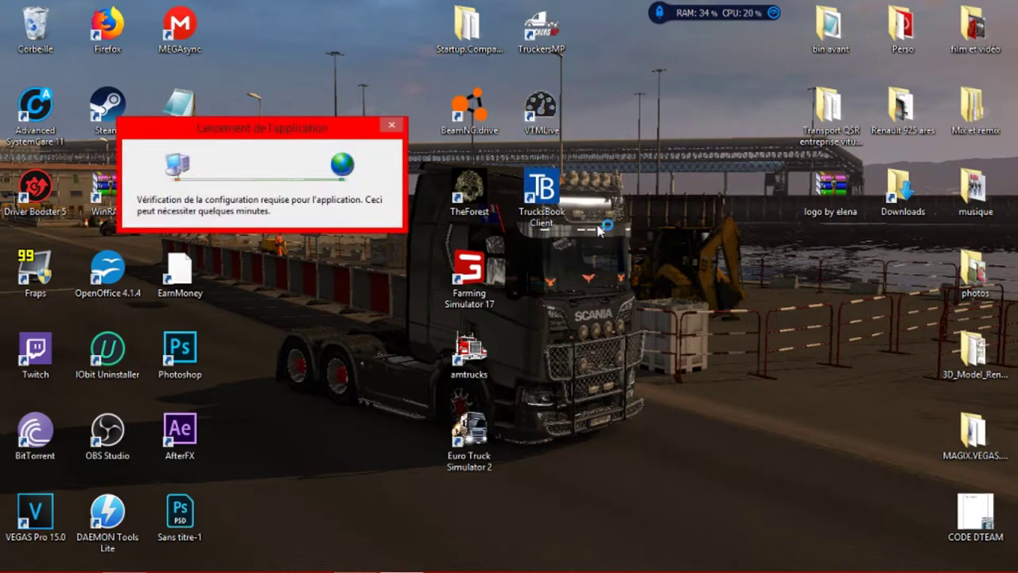
mouse_move(294, 569)
left_click(355, 558)
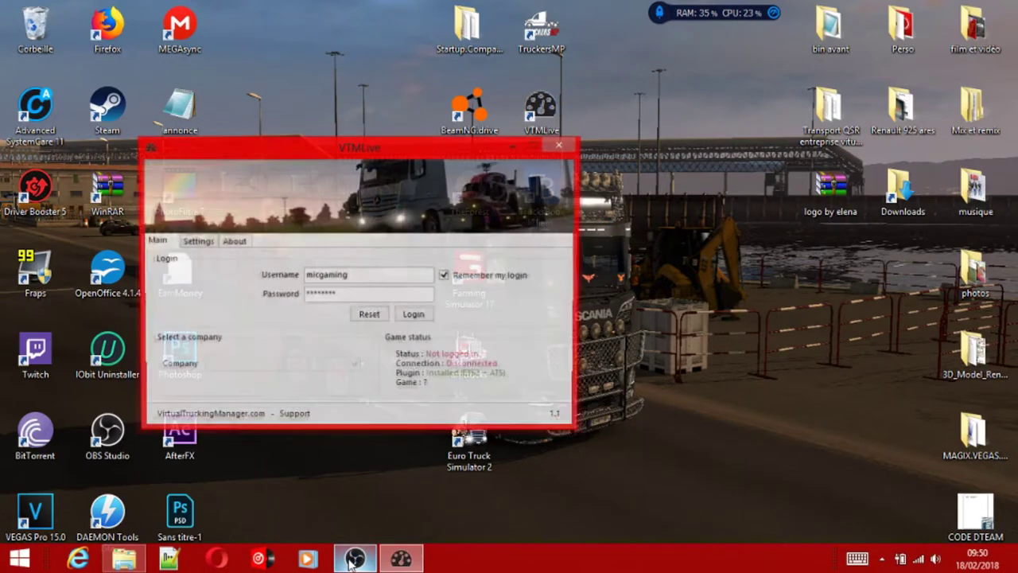
mouse_move(355, 560)
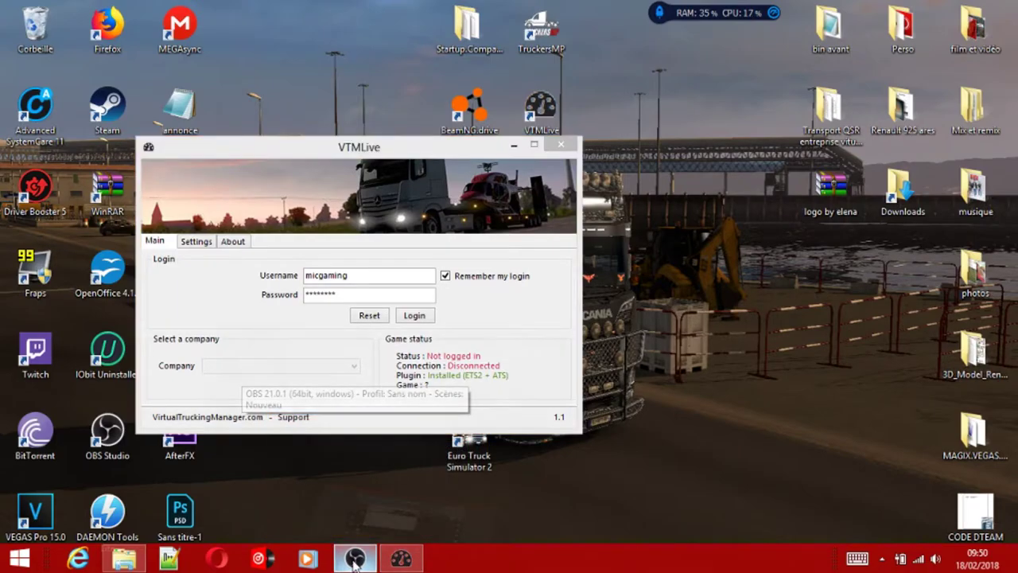
left_click(355, 558)
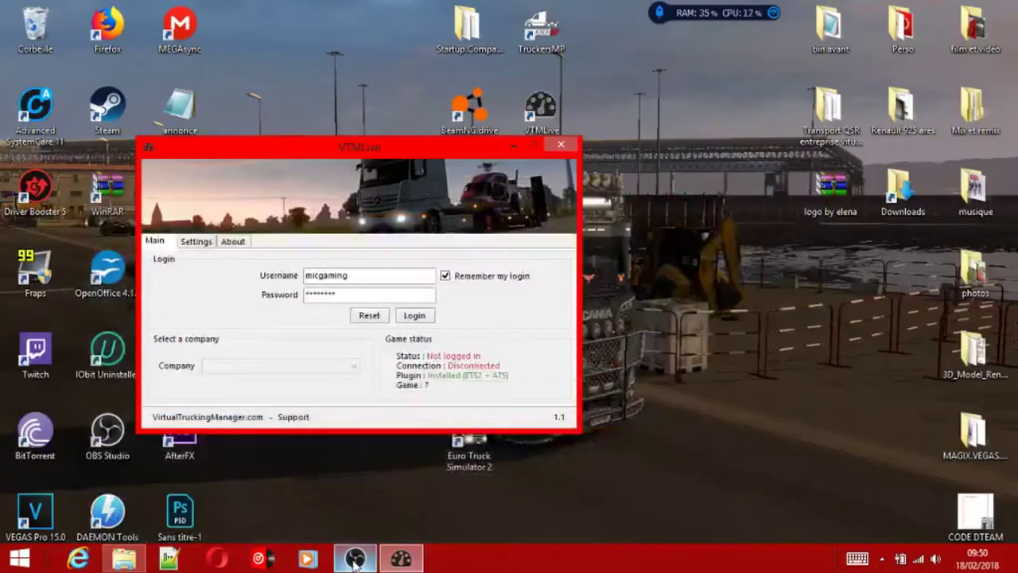
mouse_move(365, 565)
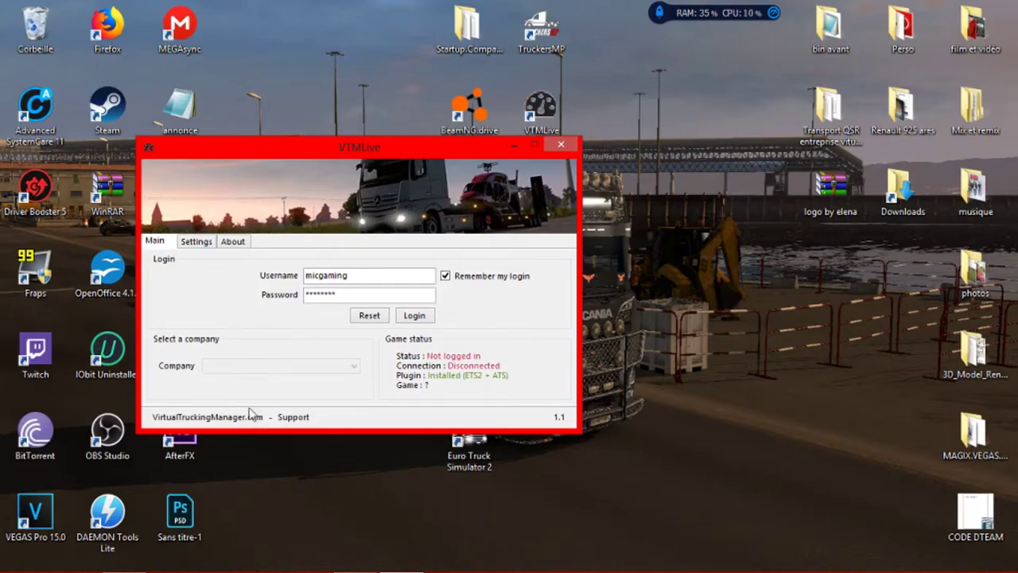
Log in to VTMLive with the remembered account and check the company choices, keeping ETS2 - Transport QSR.
left_click(415, 315)
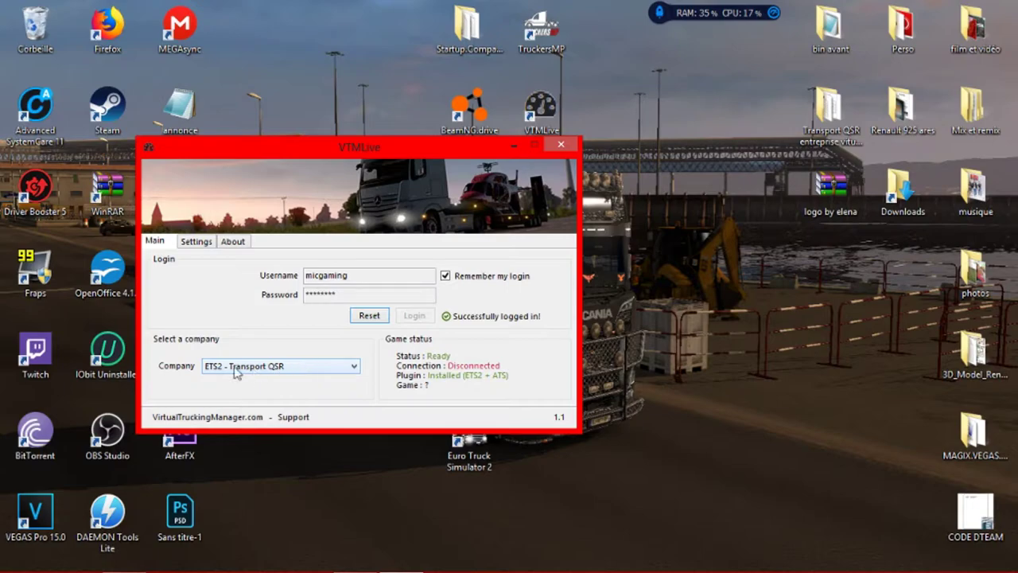
left_click(308, 369)
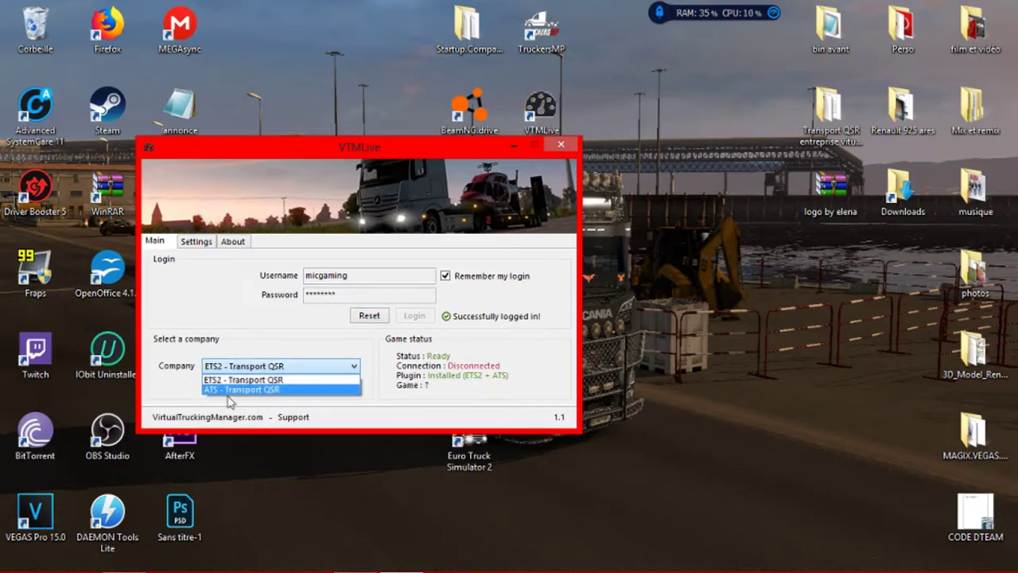
left_click(313, 369)
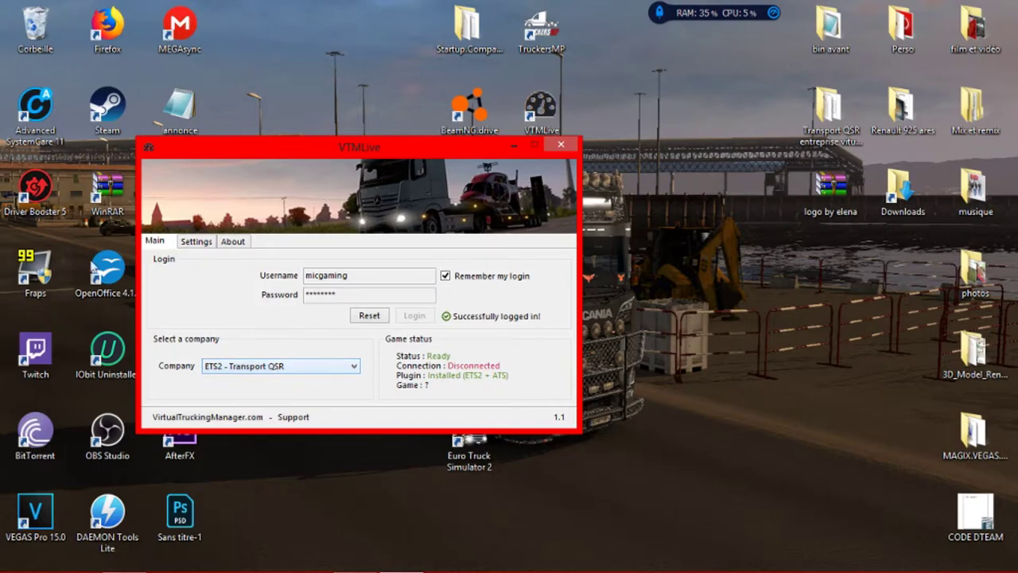
View VTMLive's settings for the ETS2 and ATS game directories and plugin installation.
left_click(204, 243)
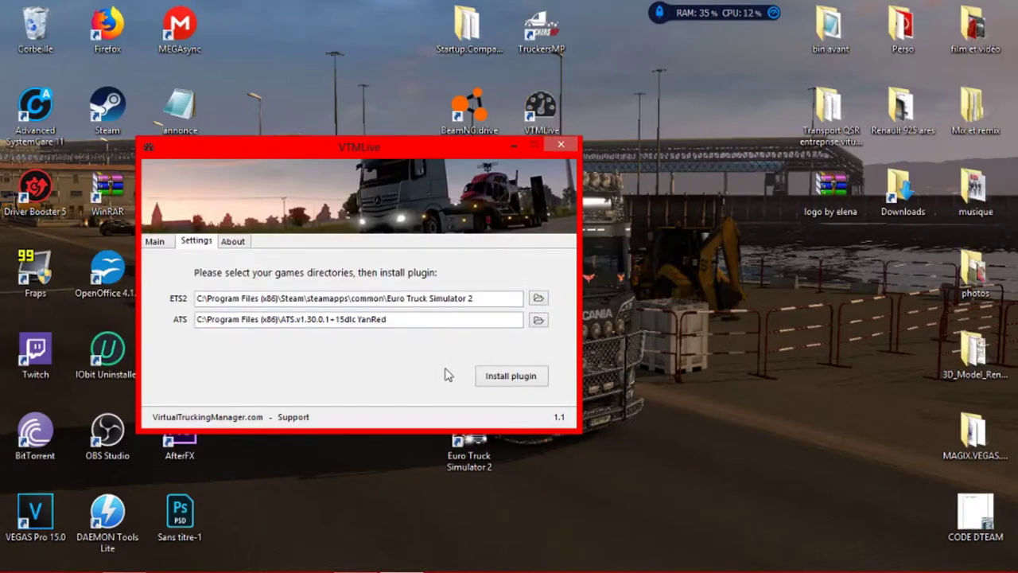
Read VTMLive's About information and return to its main login and company page.
left_click_drag(420, 152, 483, 154)
left_click(303, 246)
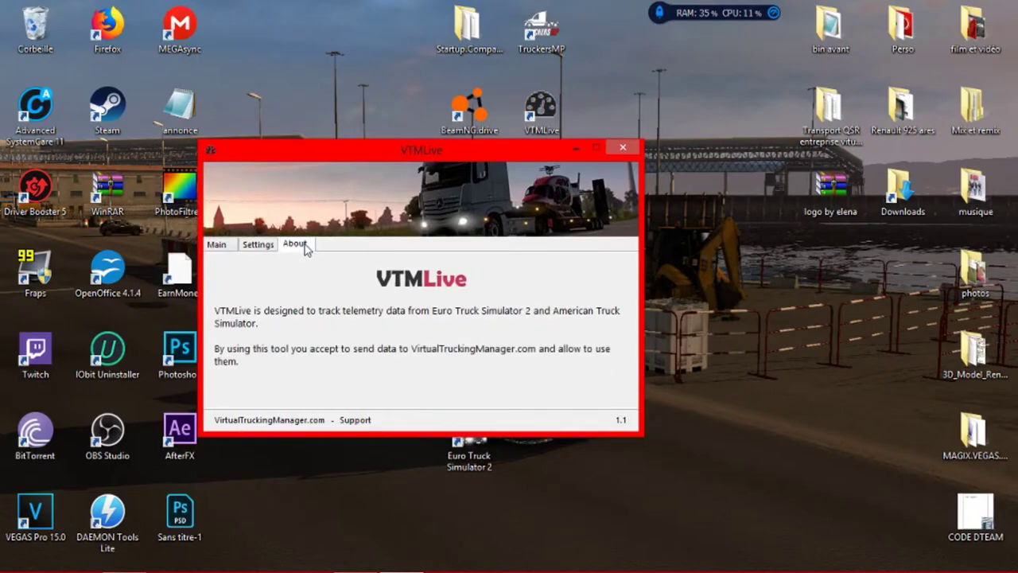
left_click(221, 247)
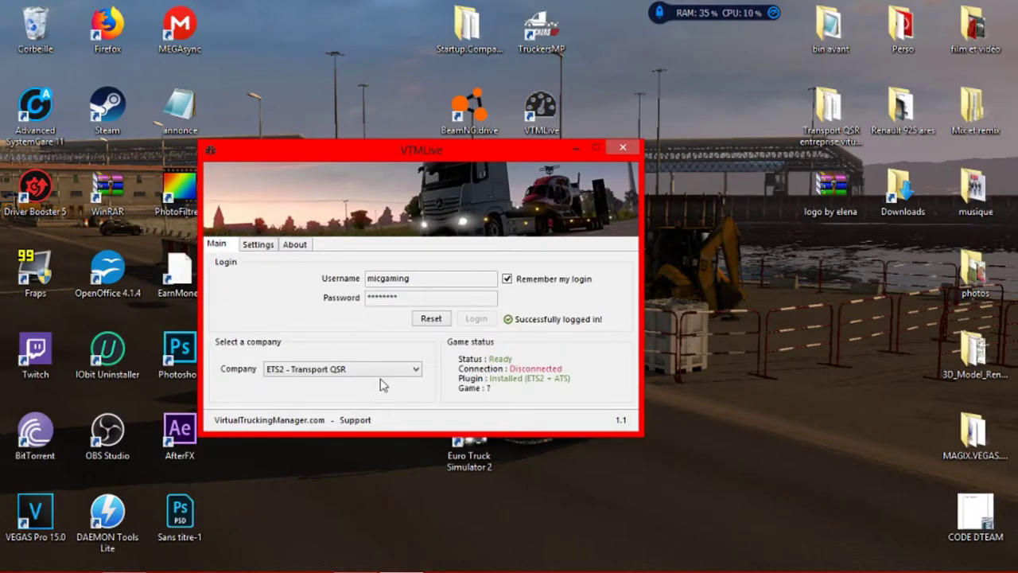
Launch TrucksBook Client from the desktop and arrange its window alongside VTMLive for comparison.
left_click_drag(416, 151, 300, 256)
double_click(541, 191)
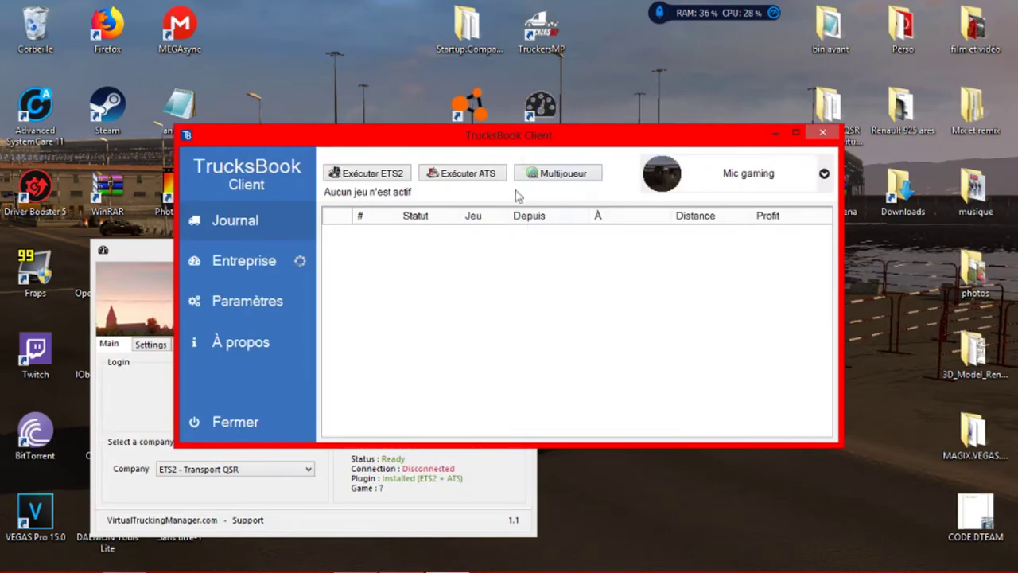
left_click_drag(559, 141, 702, 84)
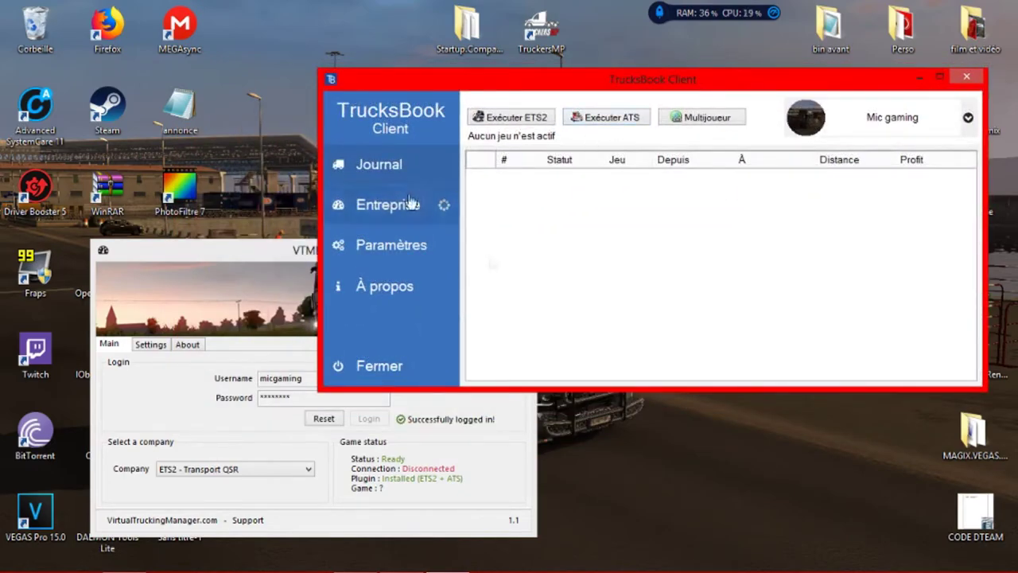
left_click_drag(251, 252, 201, 154)
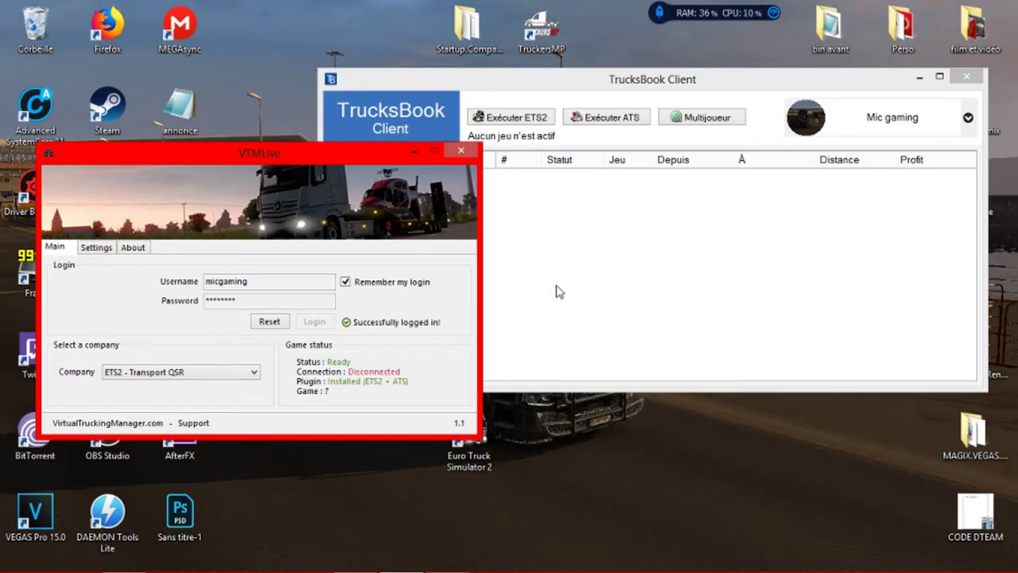
left_click_drag(506, 83, 561, 78)
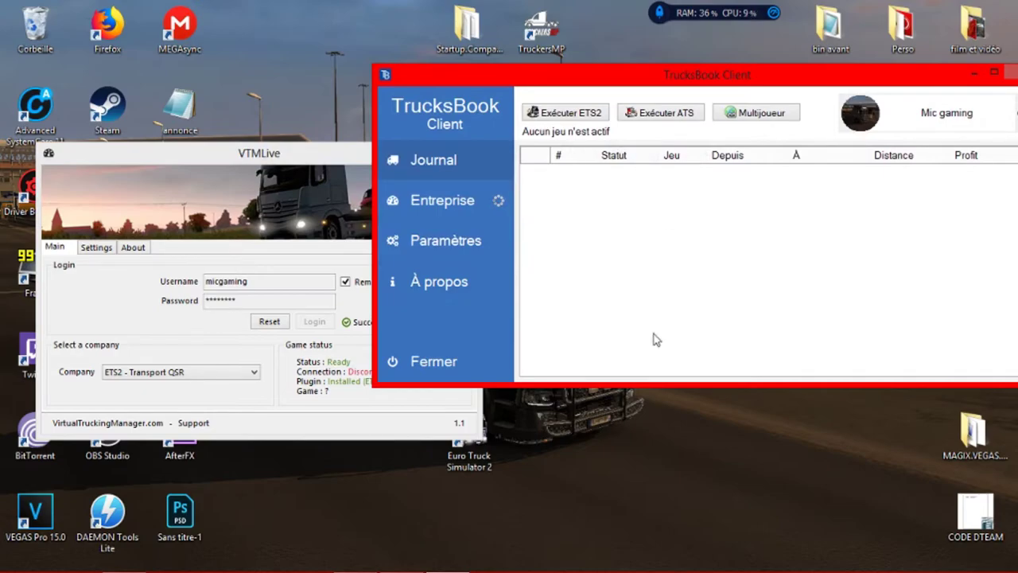
left_click_drag(695, 78, 570, 65)
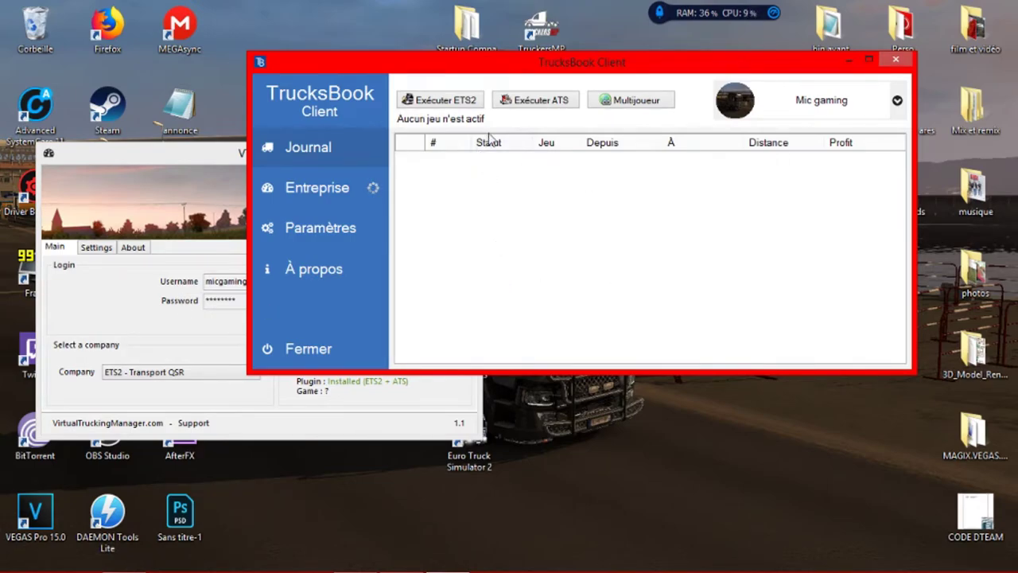
left_click(195, 151)
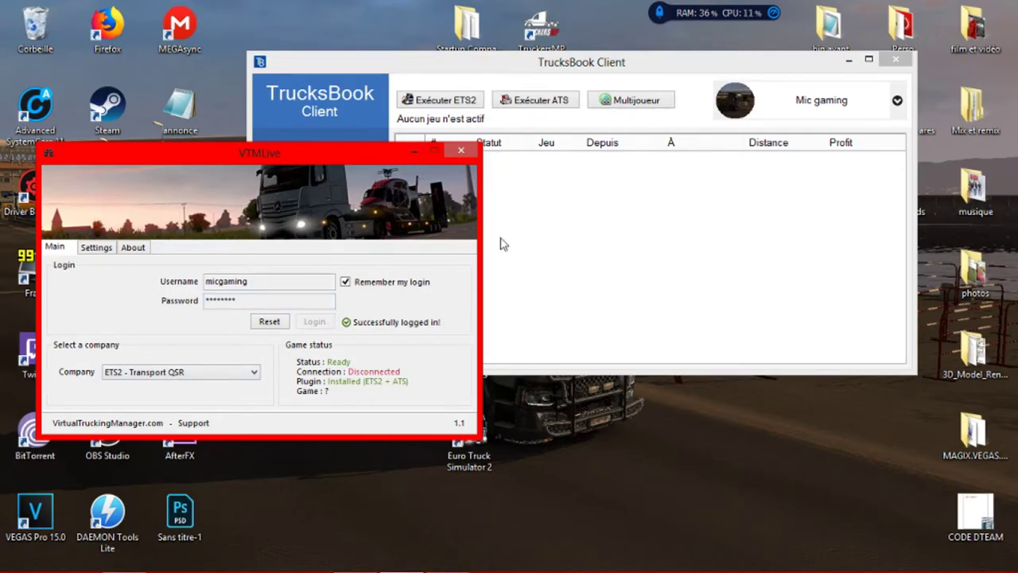
Minimize the TrucksBook Client and VTMLive windows so that the desktop is clear.
mouse_move(528, 75)
left_mouse_down()
mouse_move(554, 71)
mouse_move(527, 70)
left_mouse_up()
left_click(845, 58)
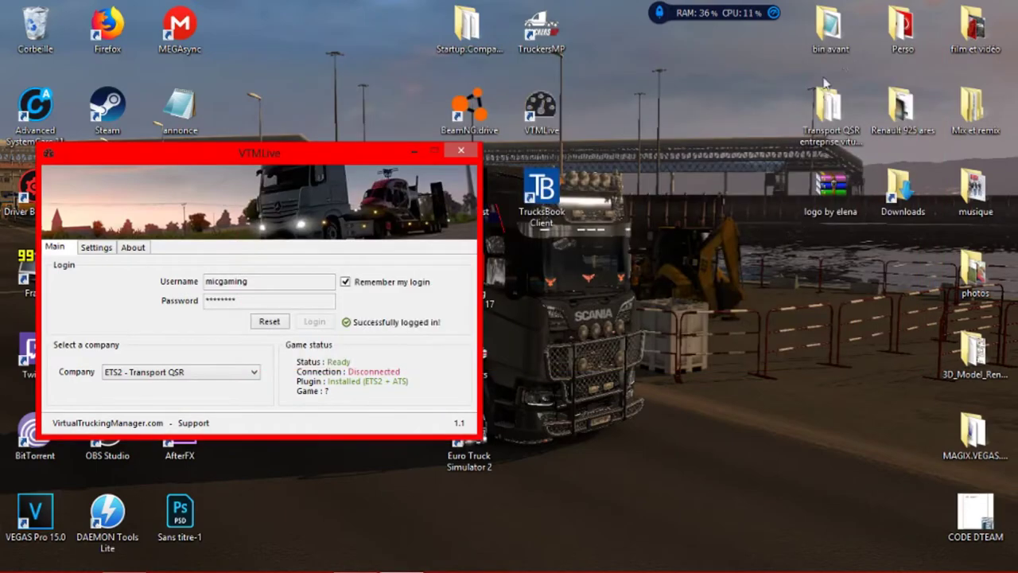
mouse_move(401, 566)
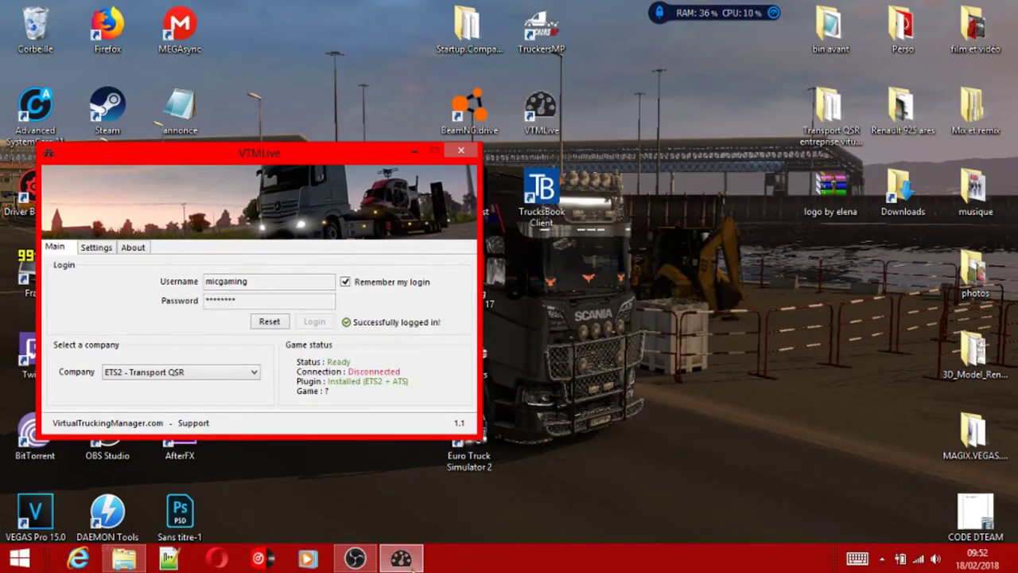
left_click(415, 150)
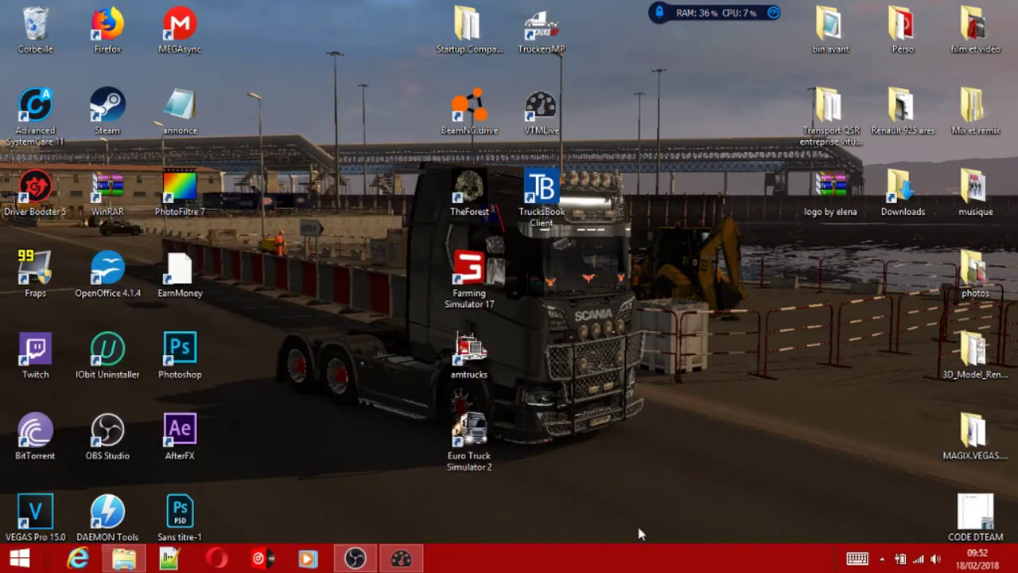
Restore TrucksBook Client from the background and quit it with confirmation, and close VTMLive as well.
left_click(885, 559)
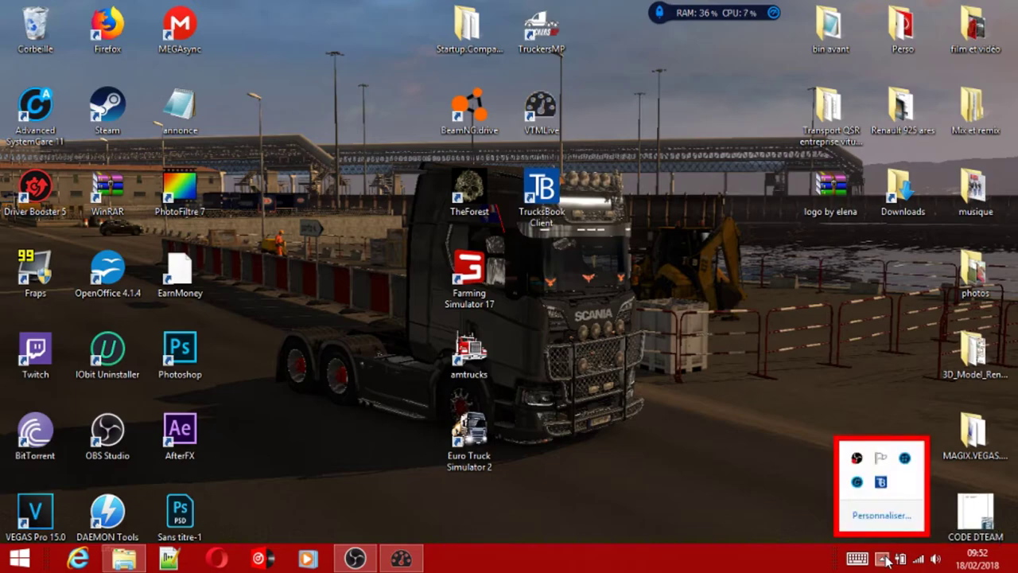
left_click(880, 482)
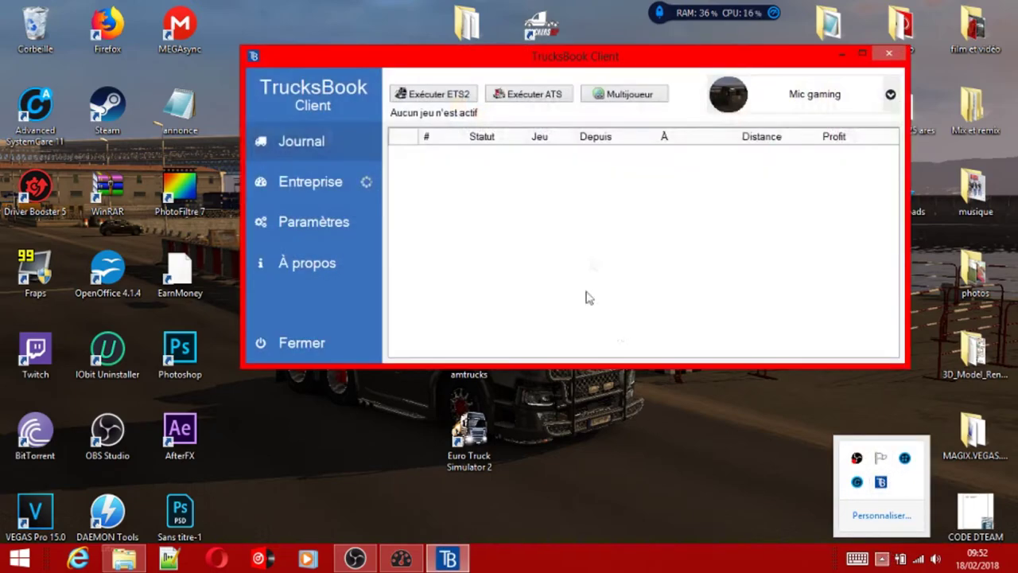
left_click(889, 53)
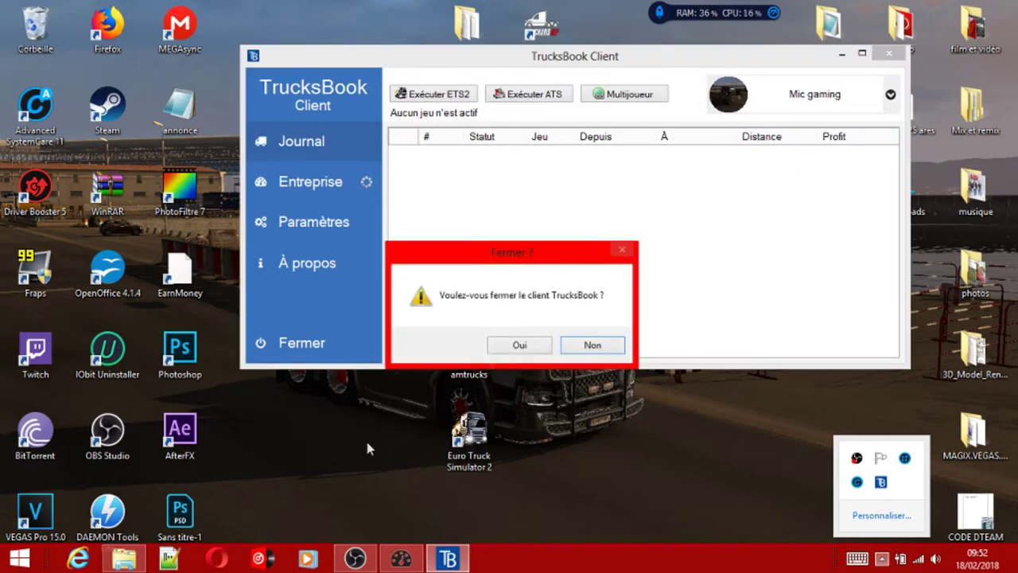
left_click(520, 346)
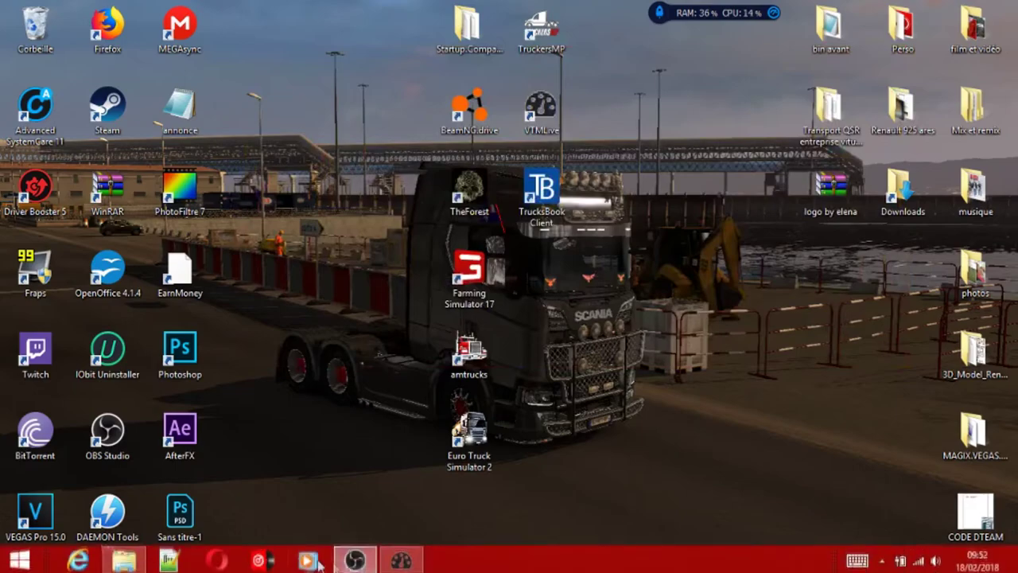
left_click(402, 561)
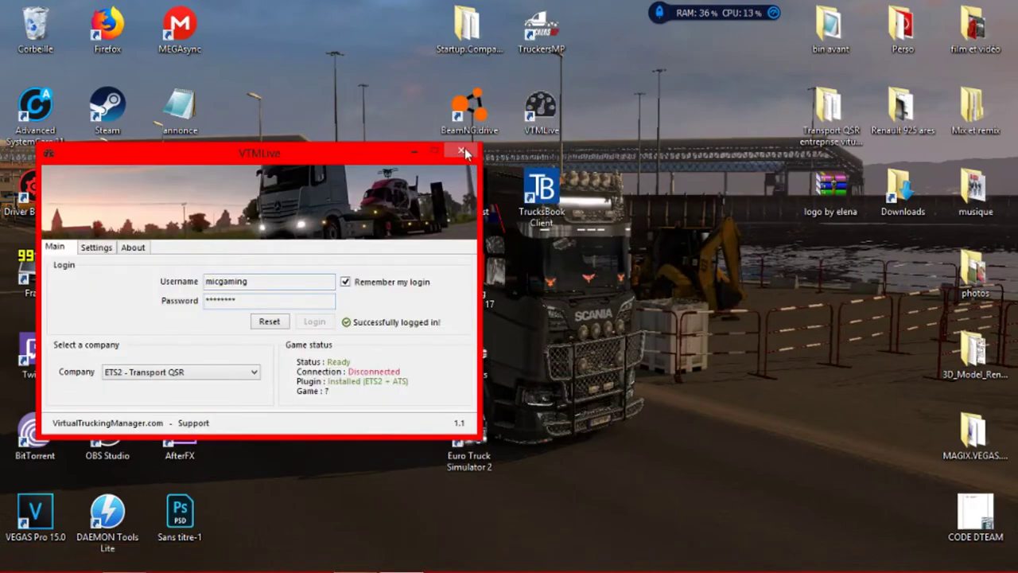
left_click(468, 148)
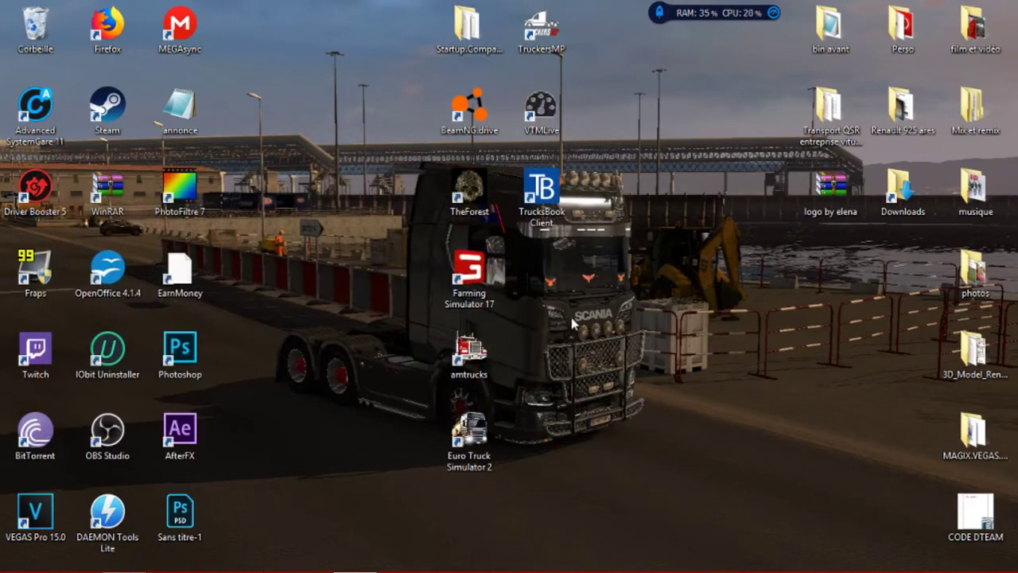
Switch to TrucksBook in Opera, view the Transport QSR company profile and open the owner's trip register.
mouse_move(123, 563)
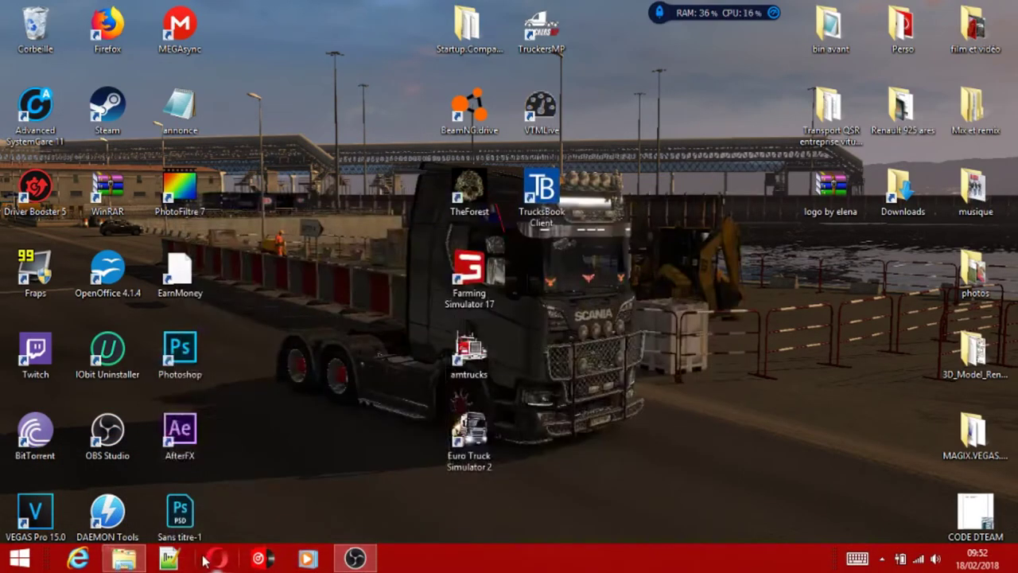
left_click(208, 560)
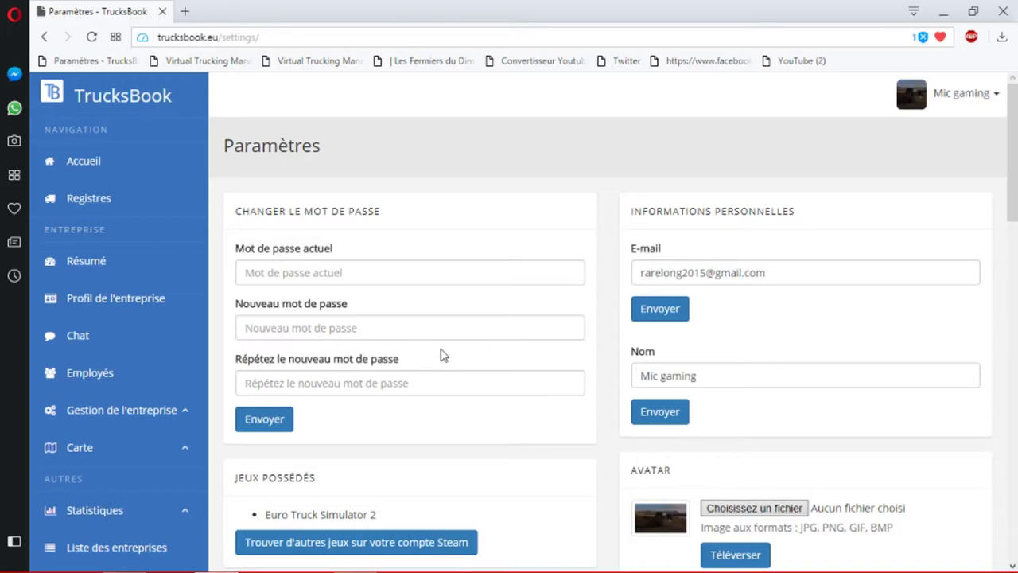
left_click(136, 296)
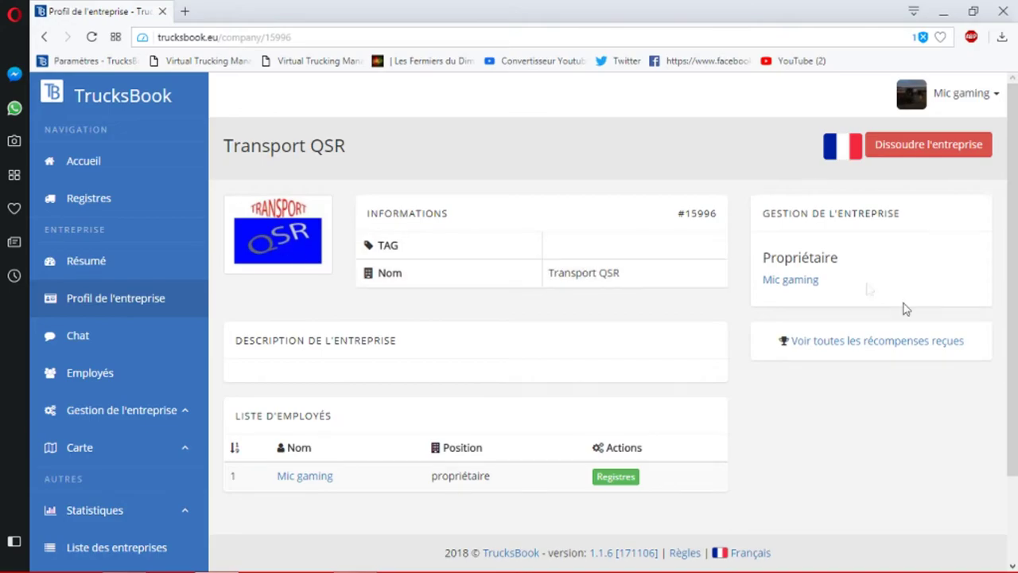
scroll(766, 288, "down", 1)
scroll(766, 287, "down", 1)
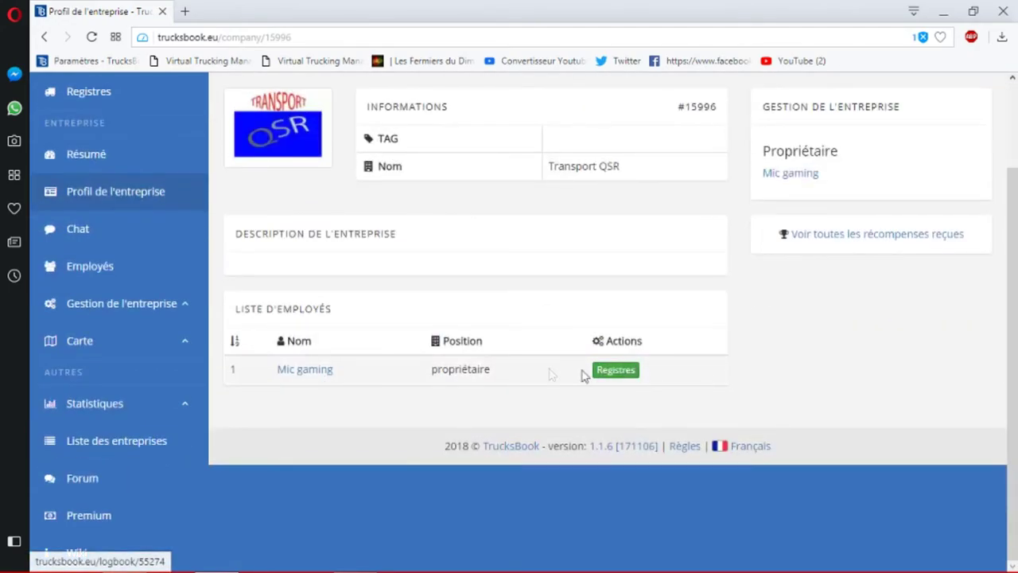
left_click(614, 373)
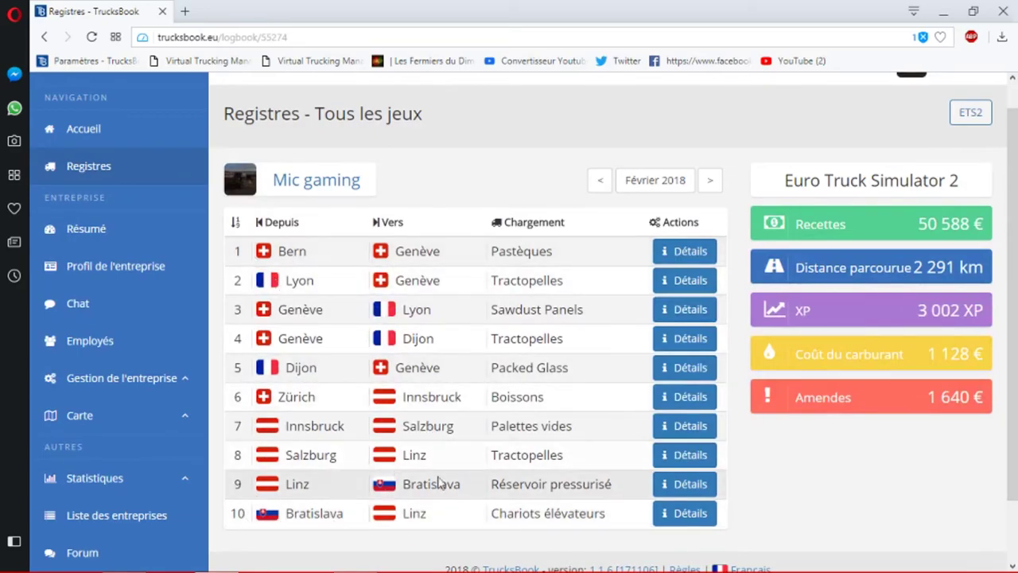
Open the details of the Bratislava to Linz forklift delivery and examine its cargo, distance, income, fines, truck and time data.
left_click(685, 512)
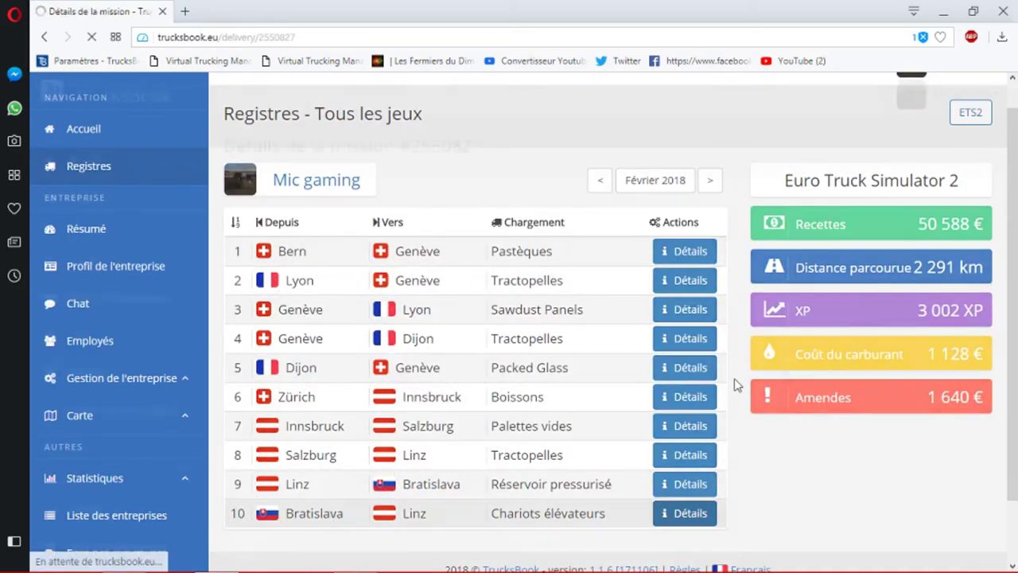
scroll(523, 240, "down", 3)
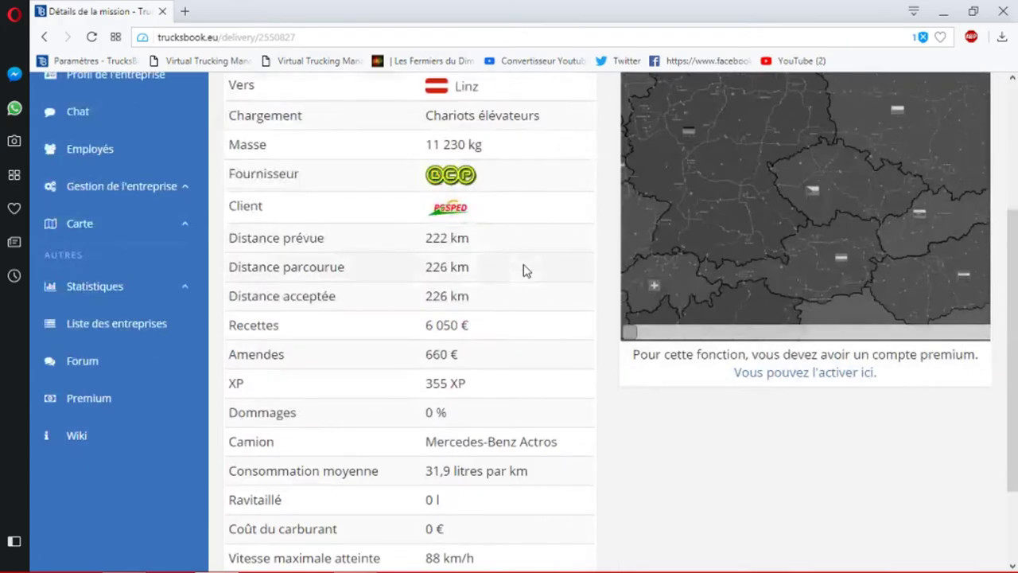
scroll(523, 271, "up", 1)
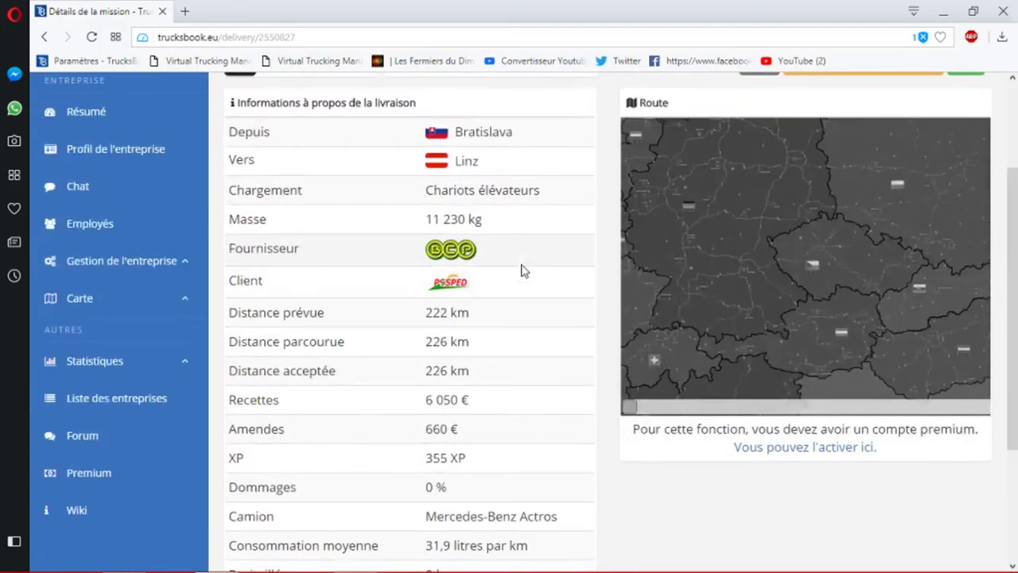
scroll(415, 239, "up", 2)
scroll(472, 448, "down", 1)
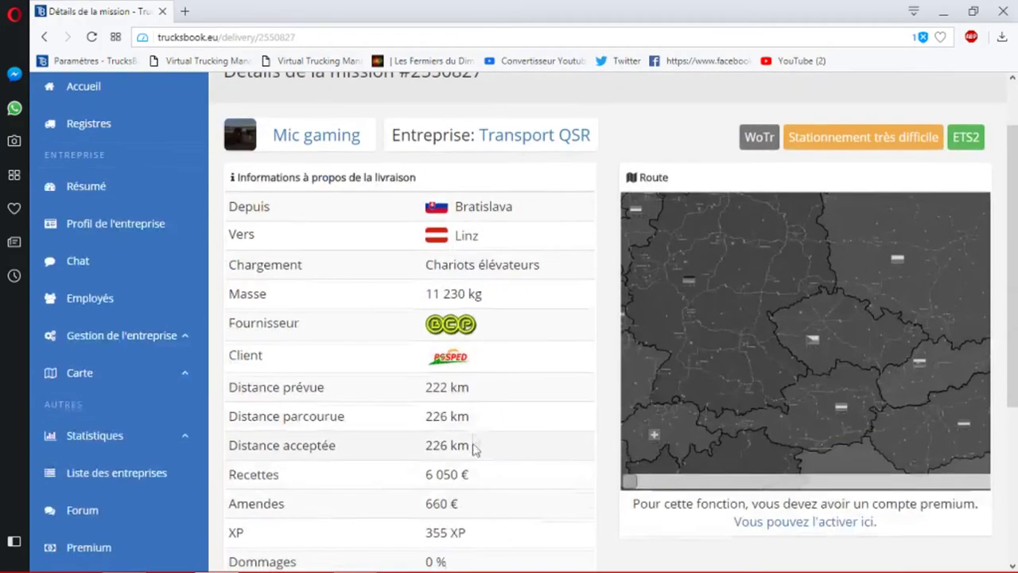
scroll(491, 474, "down", 2)
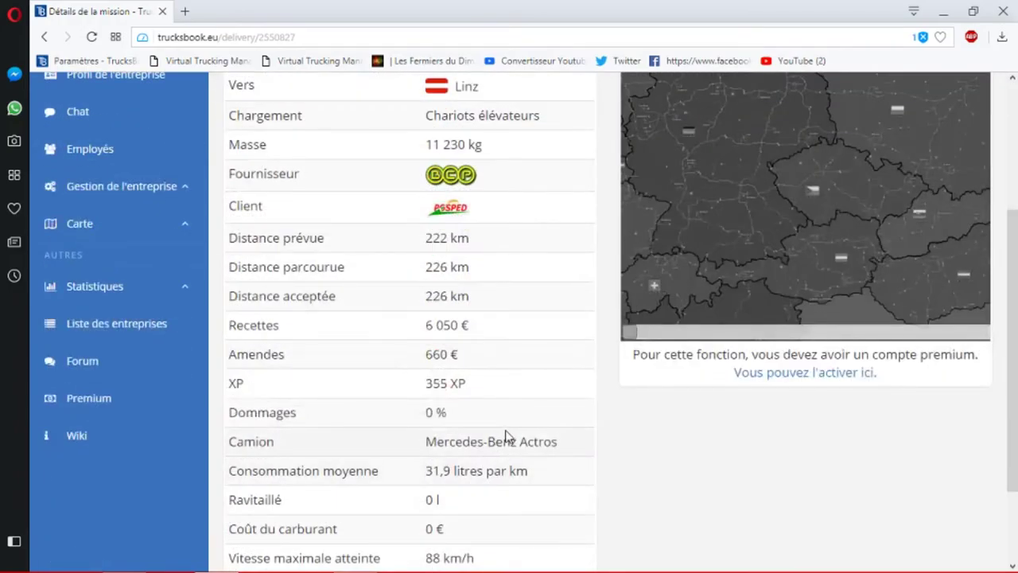
scroll(506, 436, "down", 2)
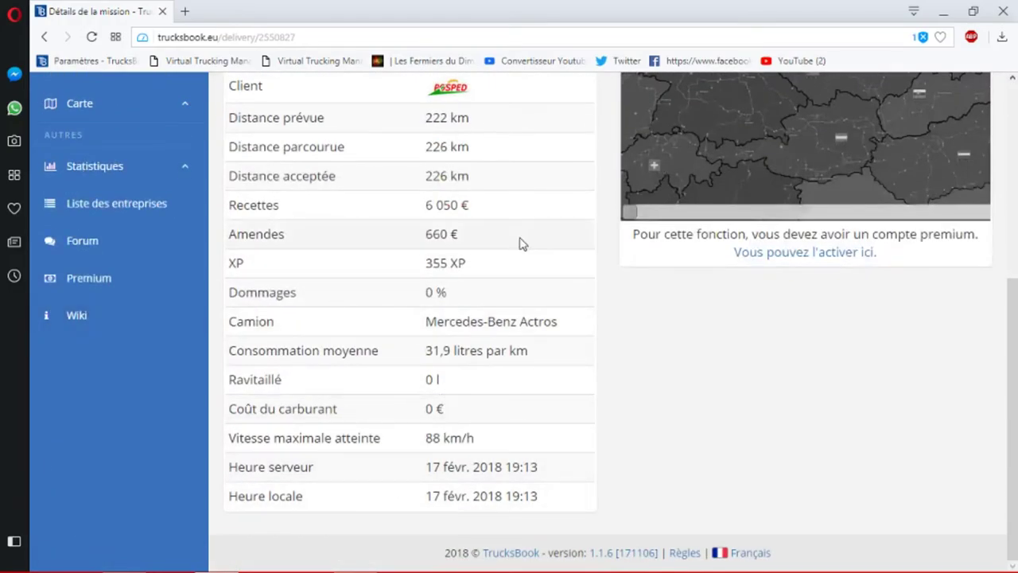
scroll(521, 243, "up", 1)
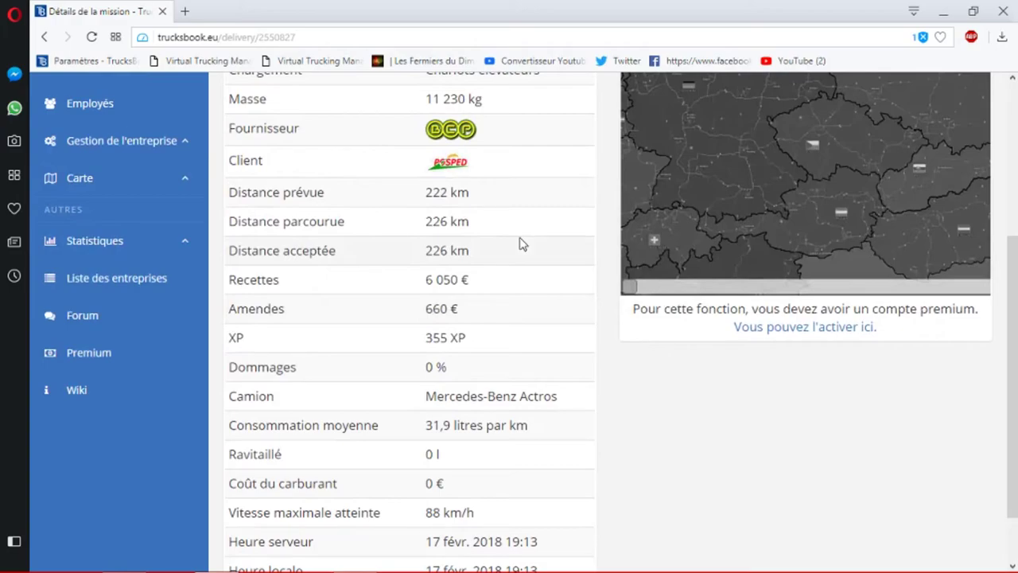
scroll(521, 244, "up", 4)
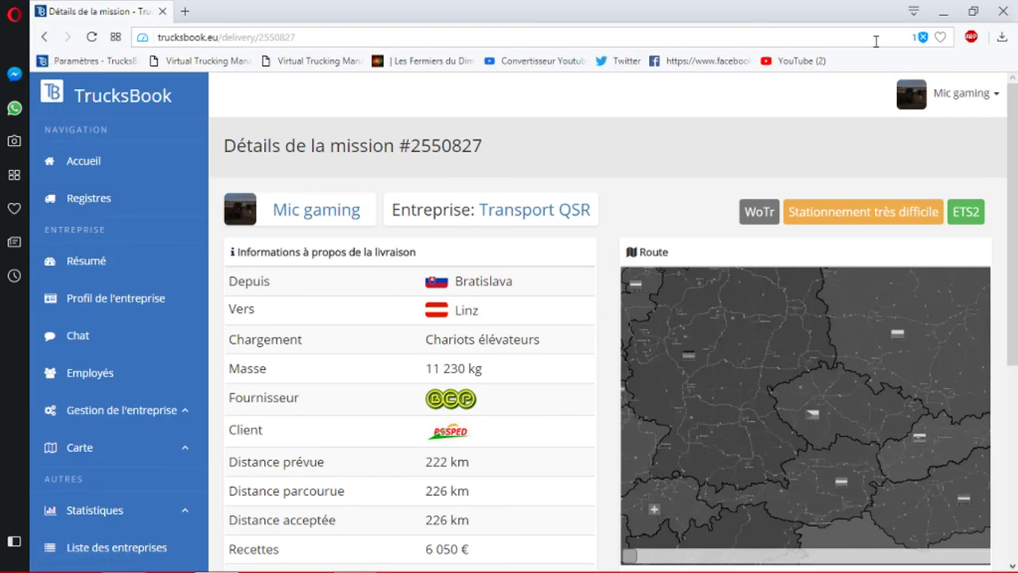
Close the browser and bring up the OBS recording window.
left_click(1004, 11)
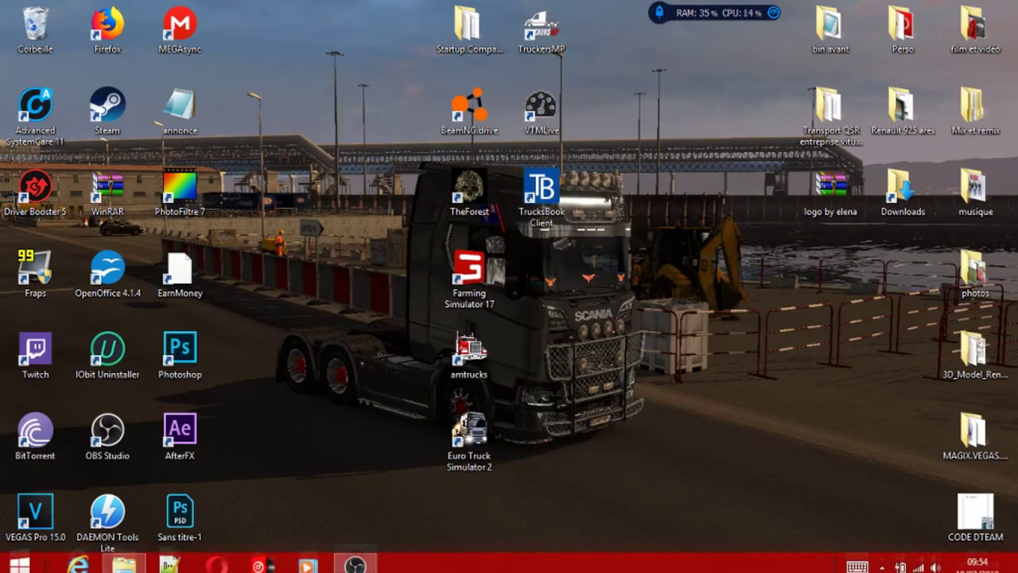
left_click(354, 559)
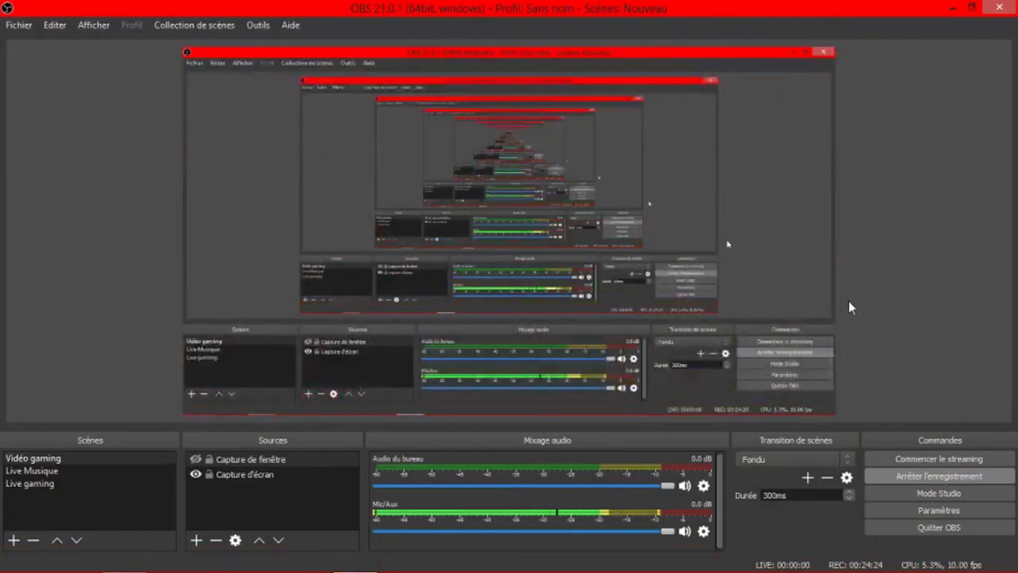